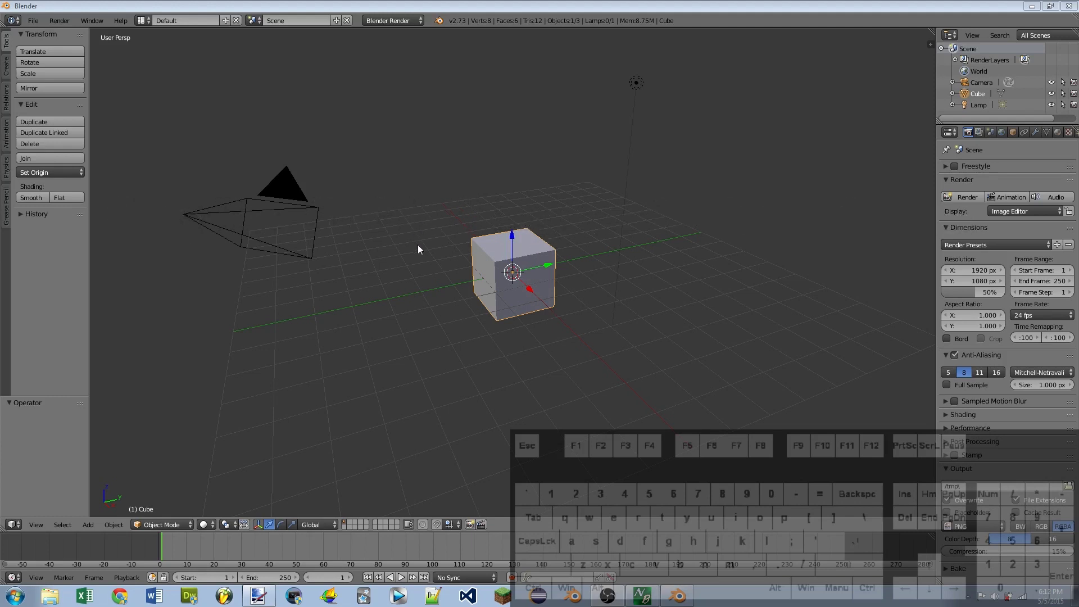
Step: Orbit around the default cube from several angles, then bring Cursor1.png in paint.net forward
scroll(438, 248, up, 2)
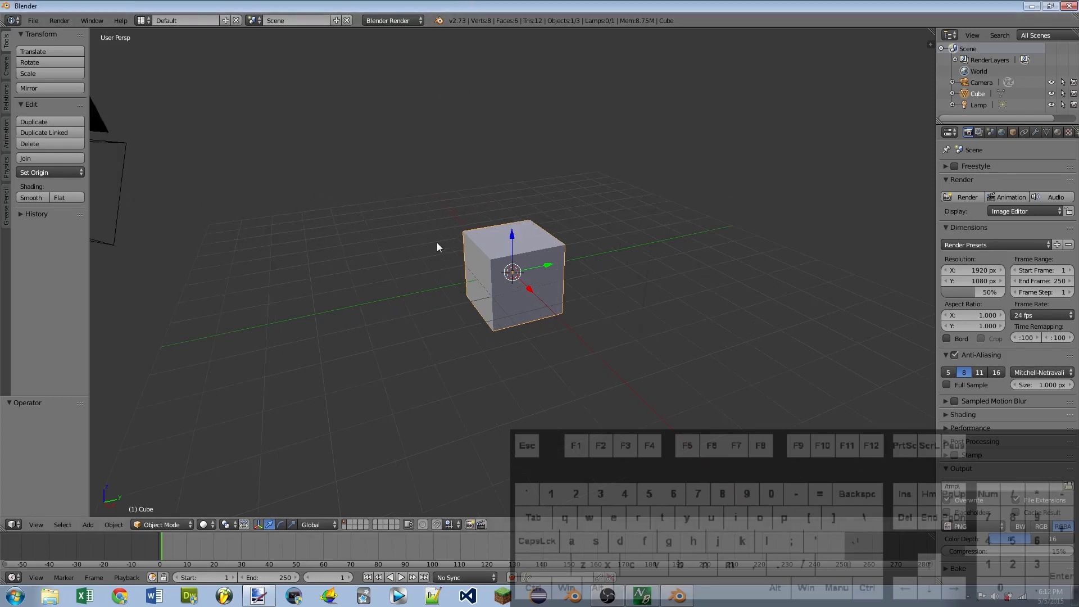
scroll(434, 258, down, 3)
middle_drag(452, 263, 491, 250)
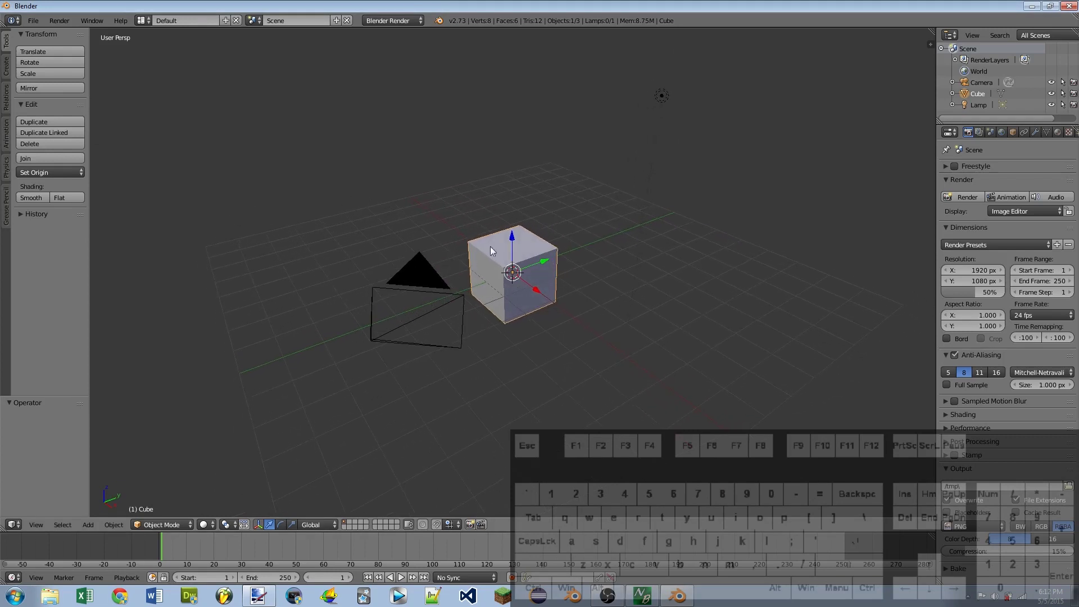
middle_drag(507, 308, 545, 211)
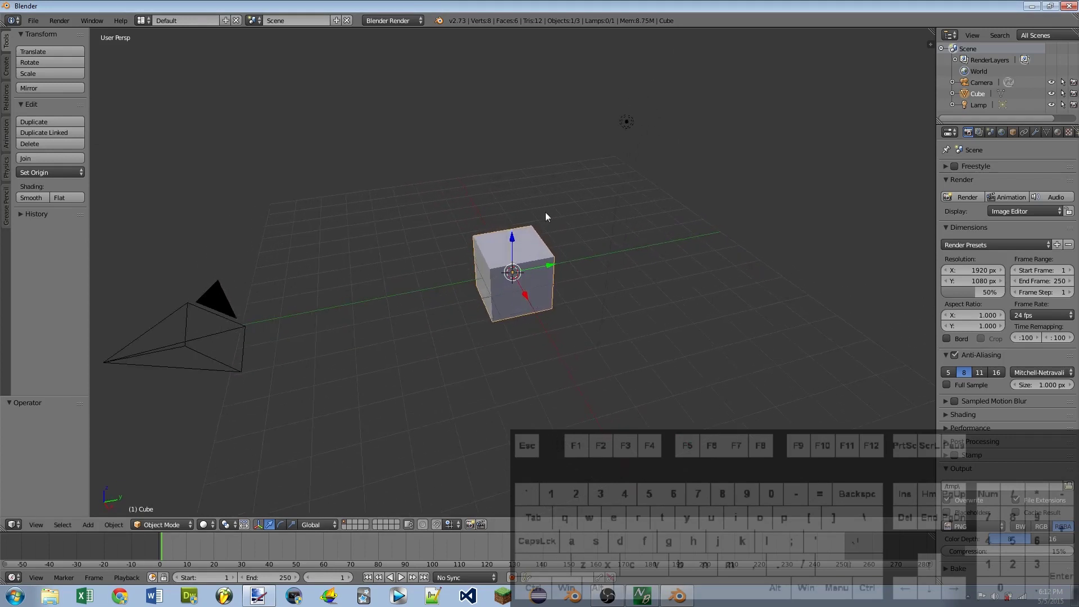
middle_drag(513, 342, 487, 331)
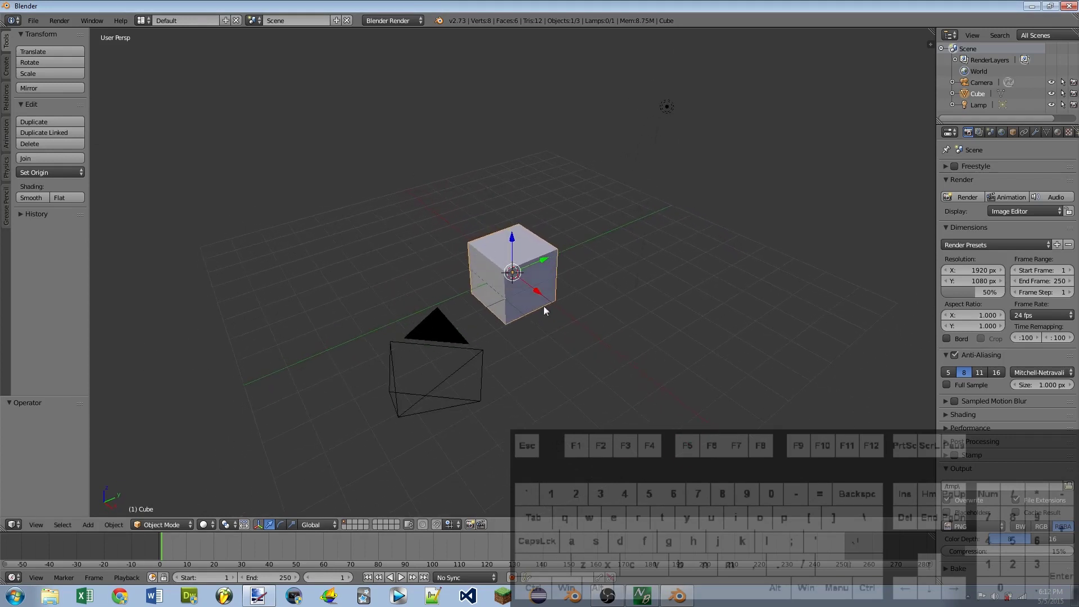
mouse_move(523, 394)
middle_down()
mouse_move(498, 380)
mouse_move(532, 386)
mouse_move(540, 303)
mouse_move(542, 402)
mouse_move(509, 400)
mouse_move(522, 404)
middle_up()
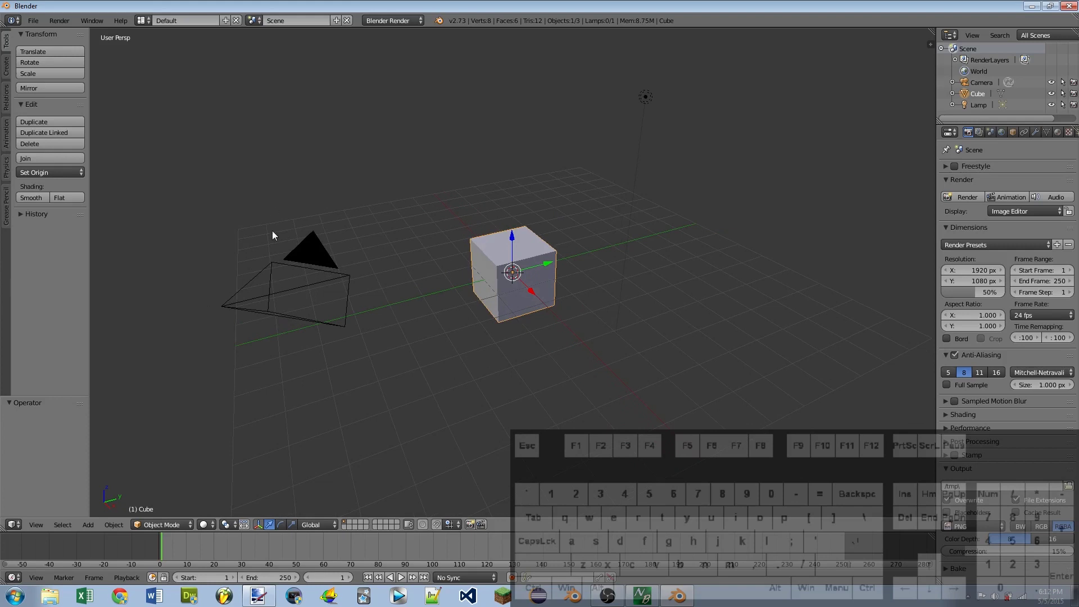
click(258, 597)
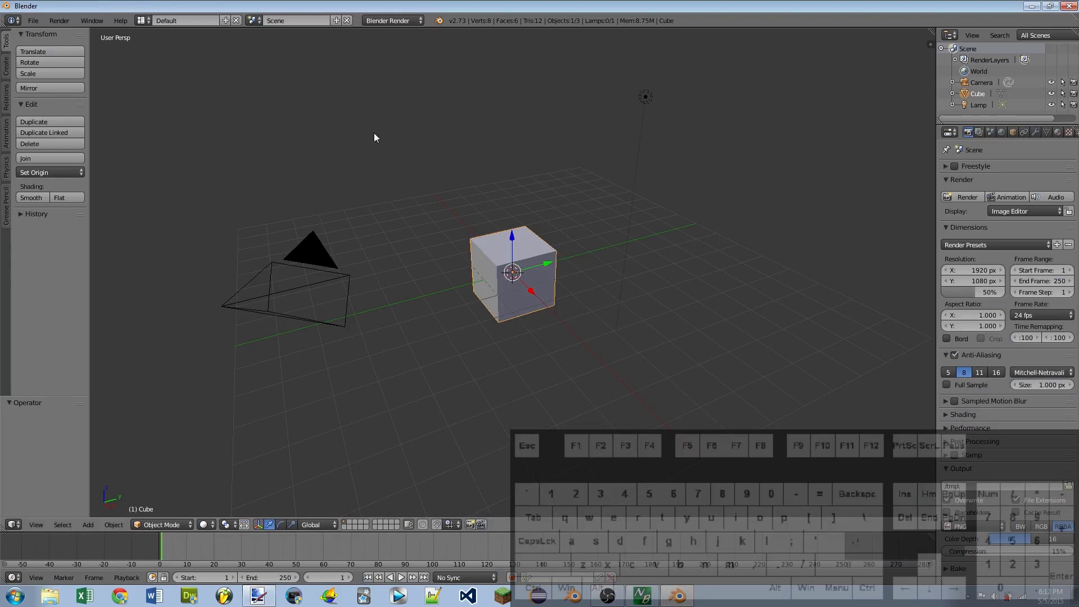
Step: Switch to the Game Logic screen layout and the Blender Game render engine
key(KP_4)
key(KP_4)
key(KP_4)
key(KP_4)
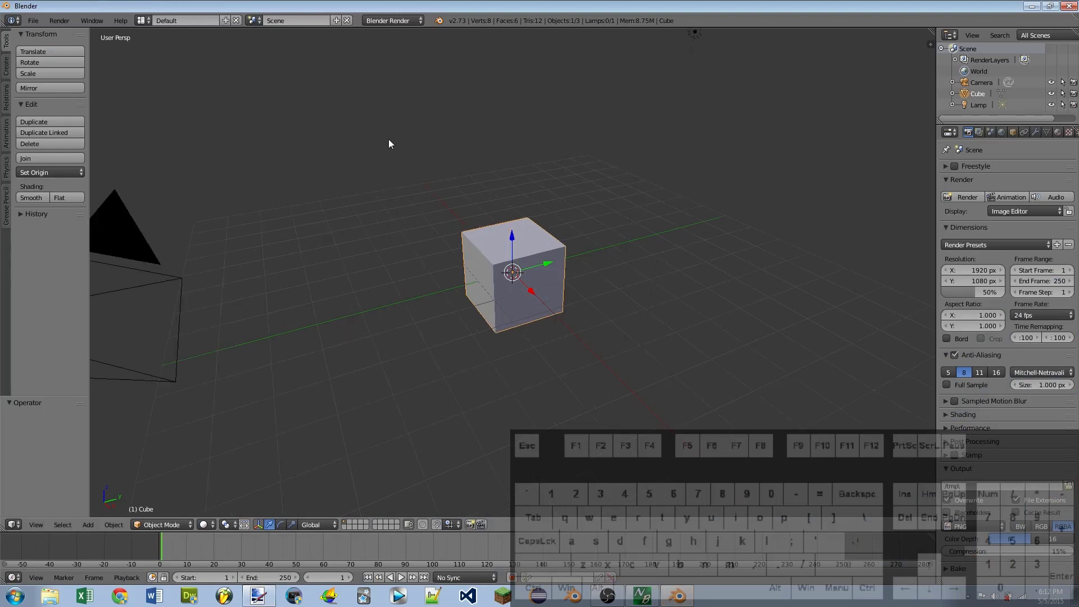
key(KP_4)
key(KP_4)
key(KP_4)
key(KP_4)
key(KP_4)
key(KP_4)
key(KP_4)
key(KP_4)
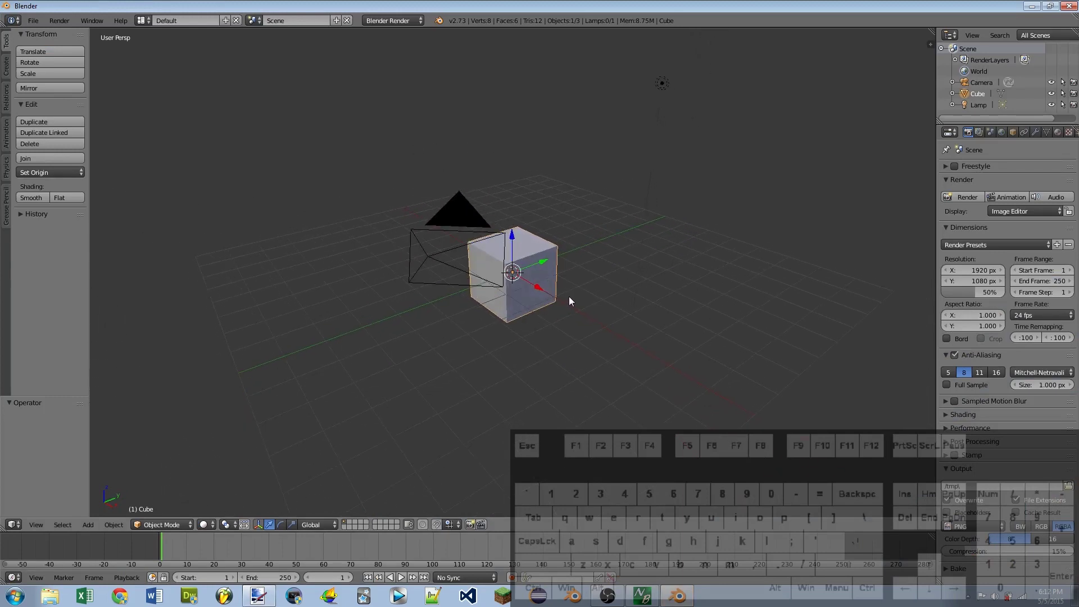
key(KP_4)
key(KP_4)
key(KP_4)
key(KP_4)
key(KP_4)
key(KP_4)
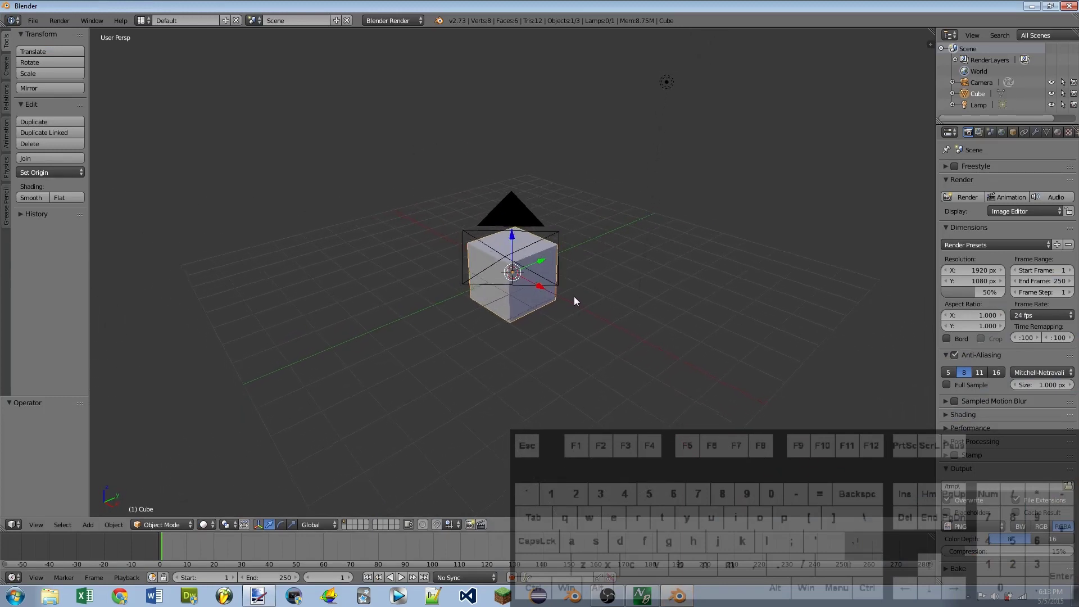
click(143, 21)
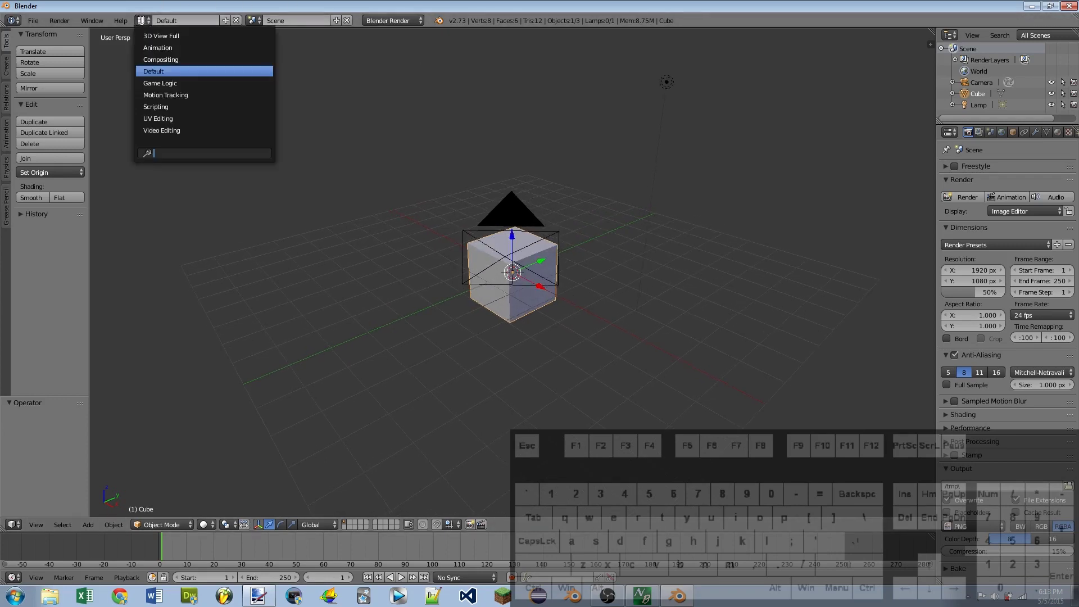
click(165, 82)
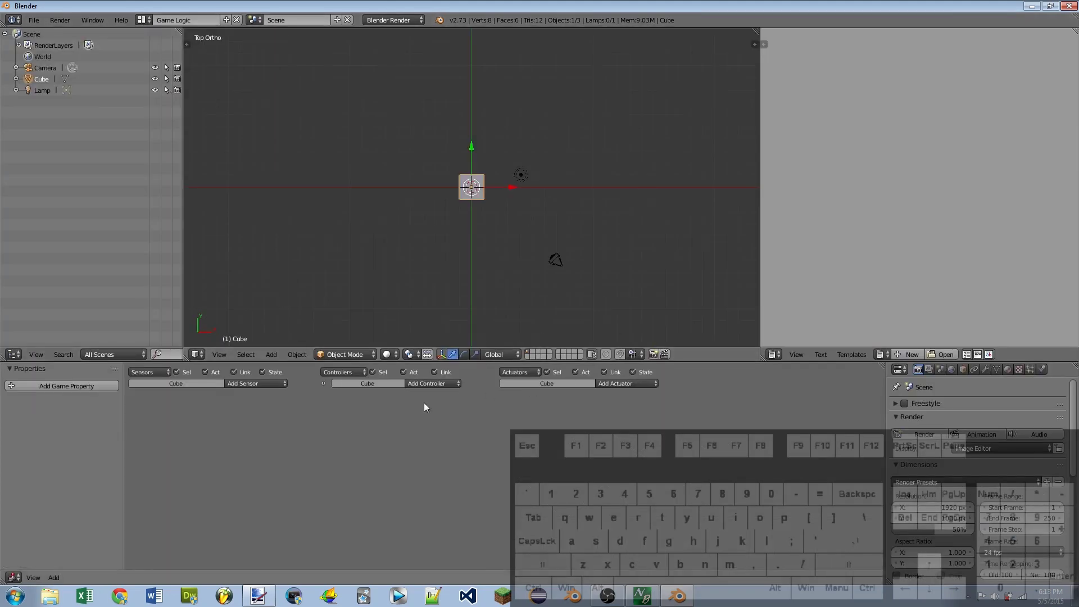
click(391, 20)
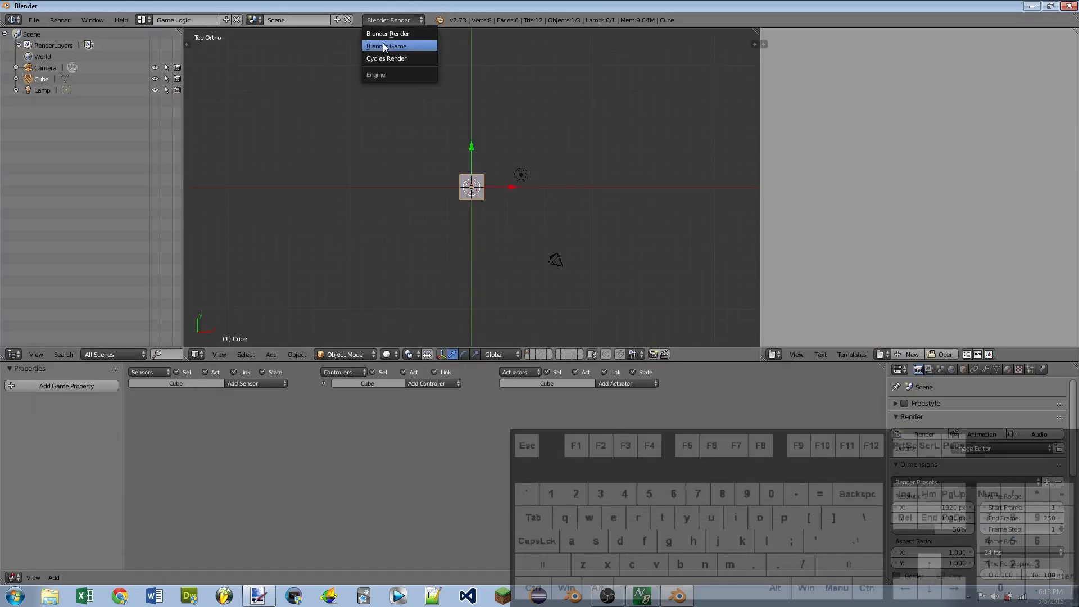
click(383, 46)
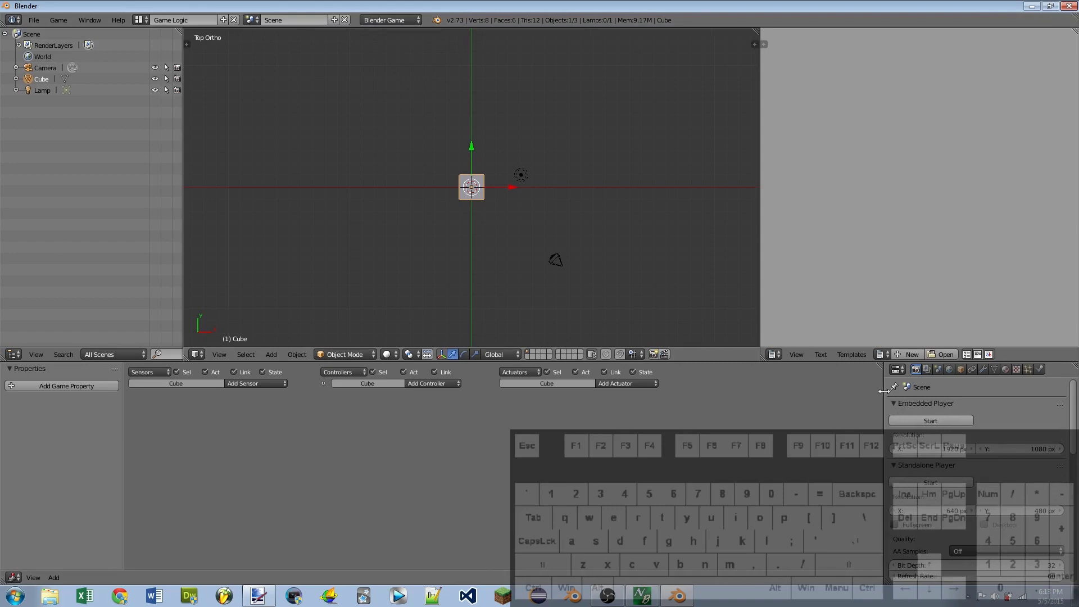
Step: Widen the Properties panel and set game shading to GLSL
drag(884, 391, 762, 398)
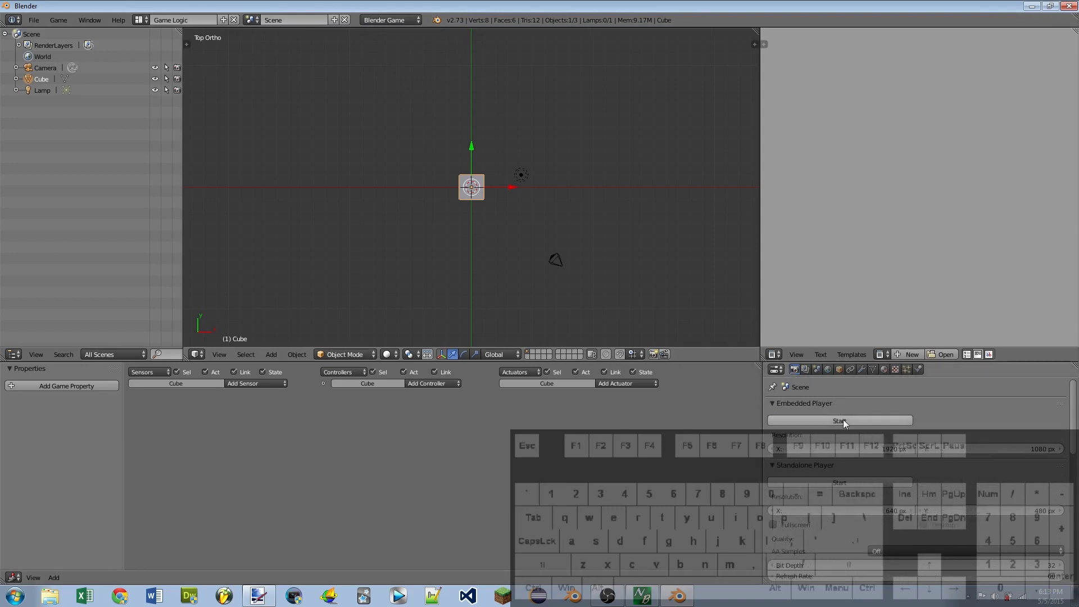
scroll(857, 407, down, 8)
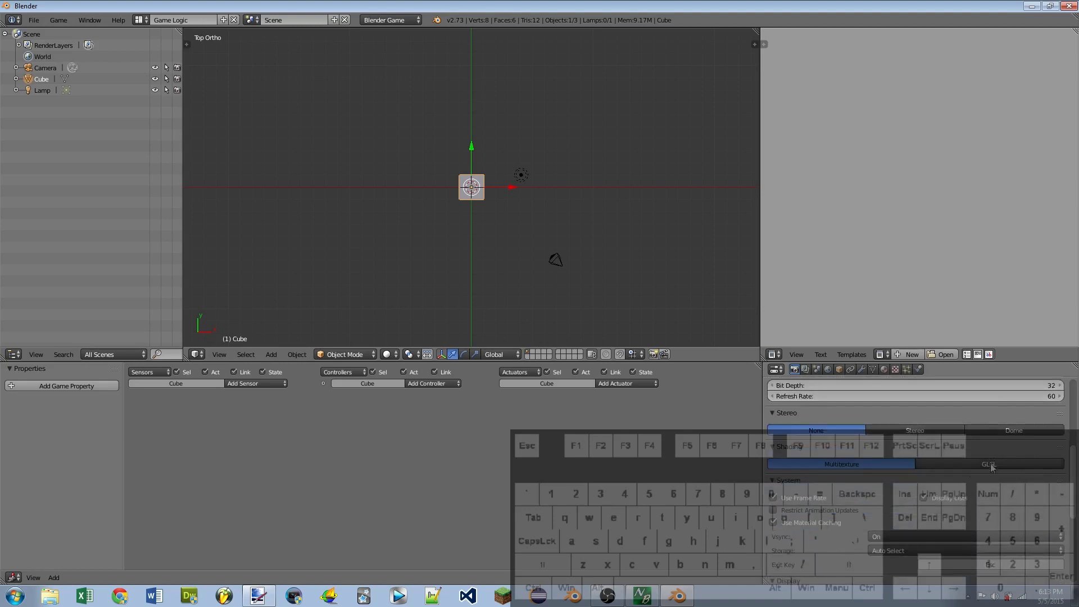
scroll(979, 468, down, 3)
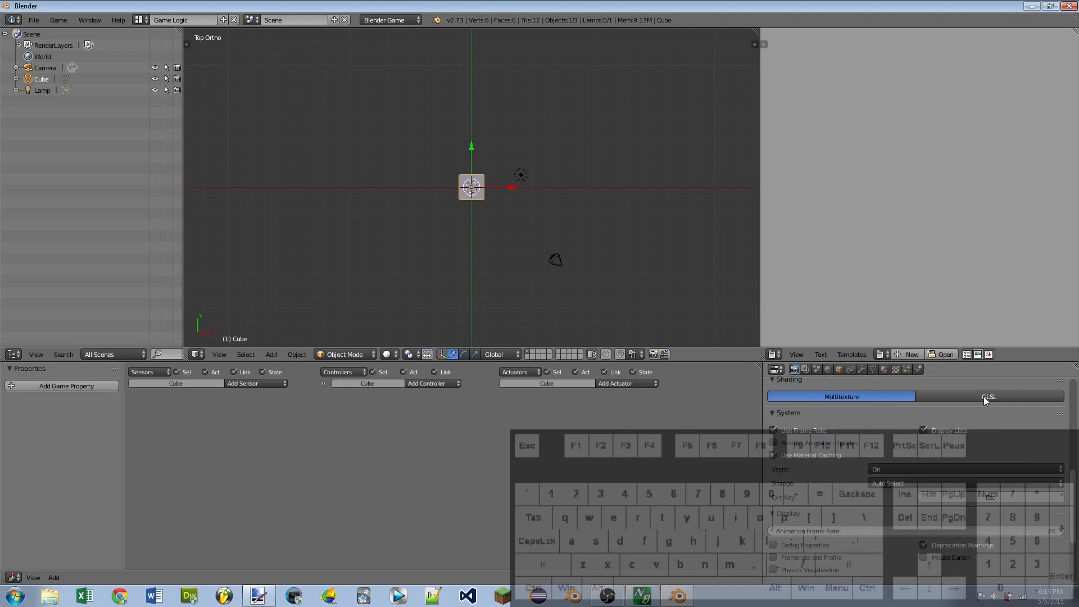
click(988, 396)
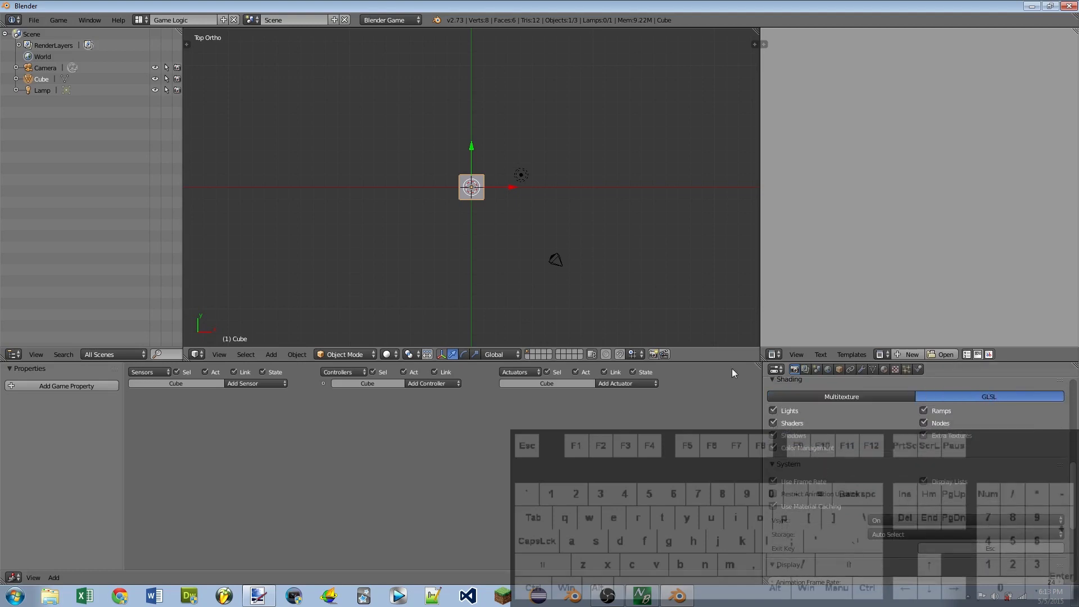
scroll(877, 428, up, 2)
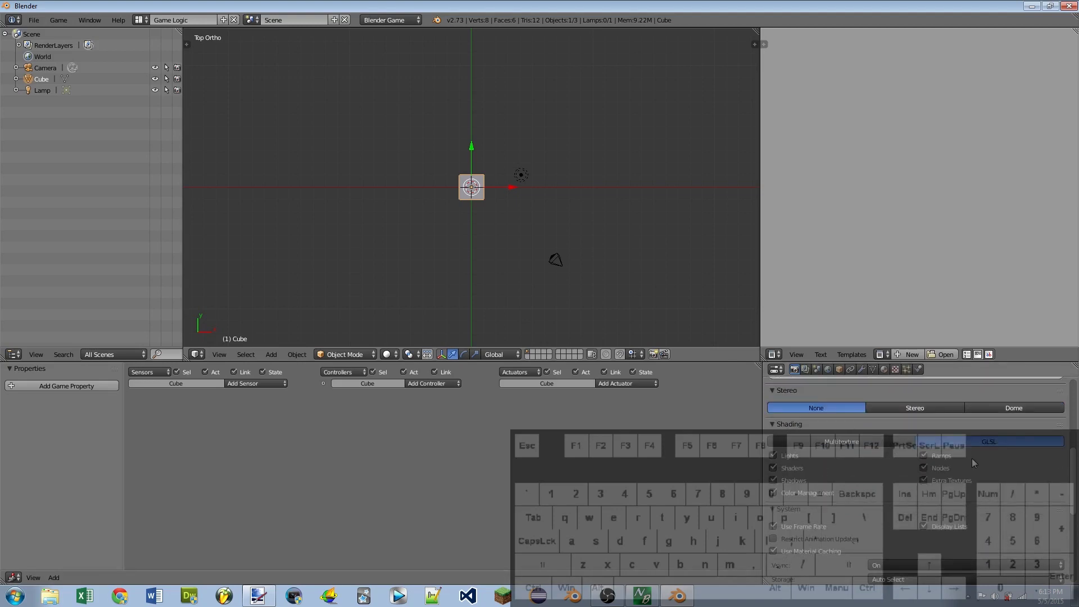
scroll(972, 458, up, 9)
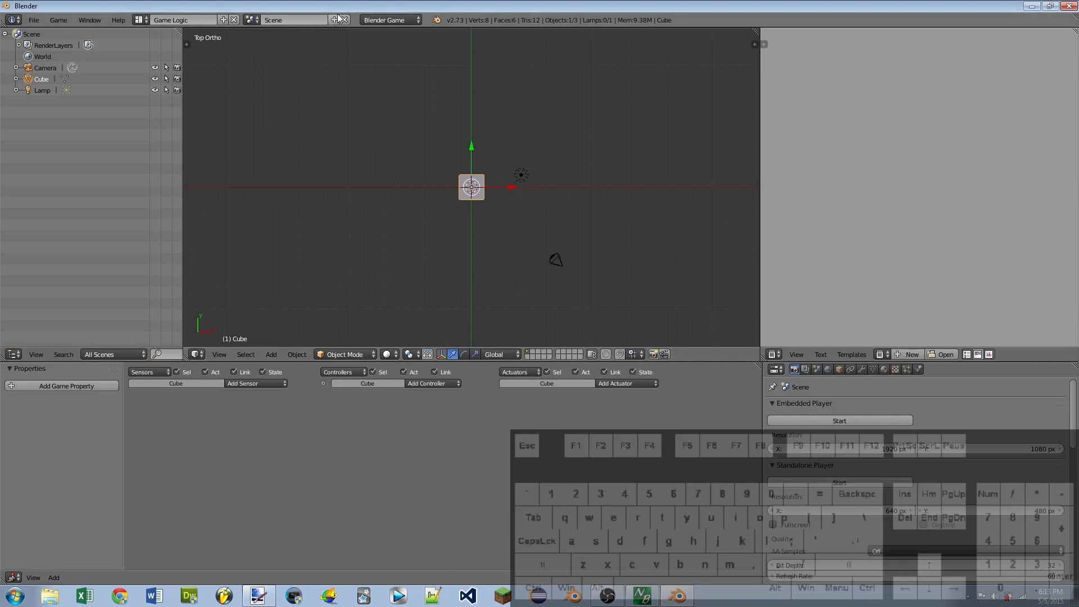
Step: Create a new empty scene and name it 'Cursor'
click(332, 22)
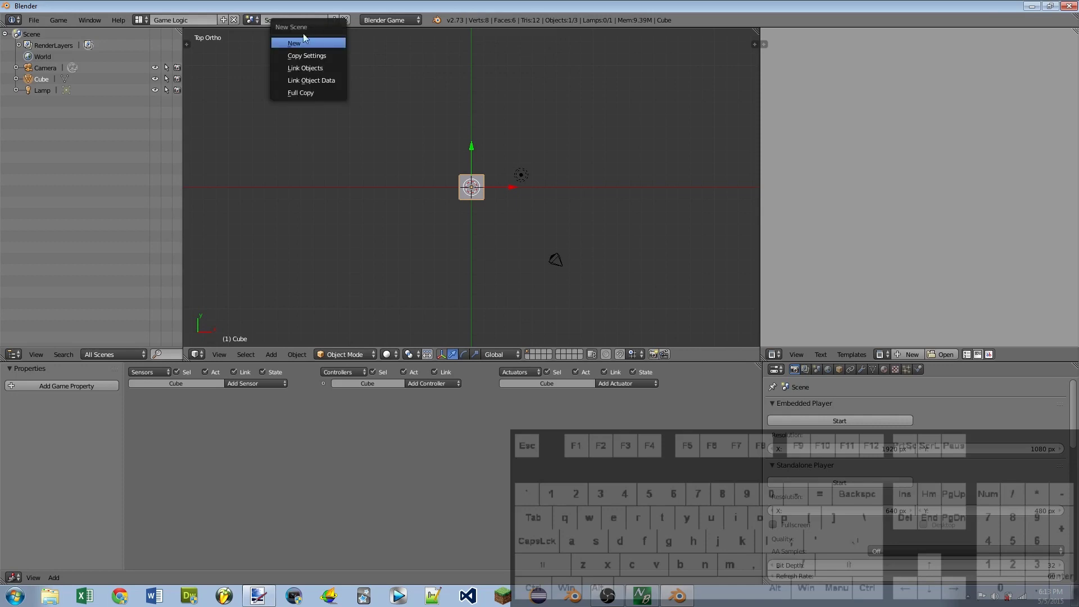
click(304, 43)
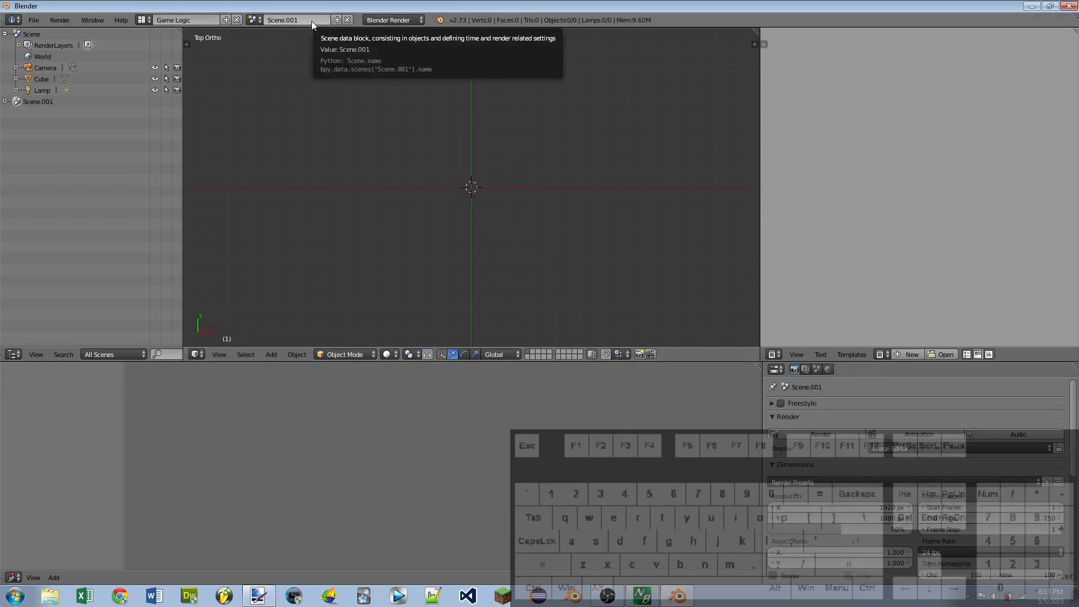
double_click(312, 22)
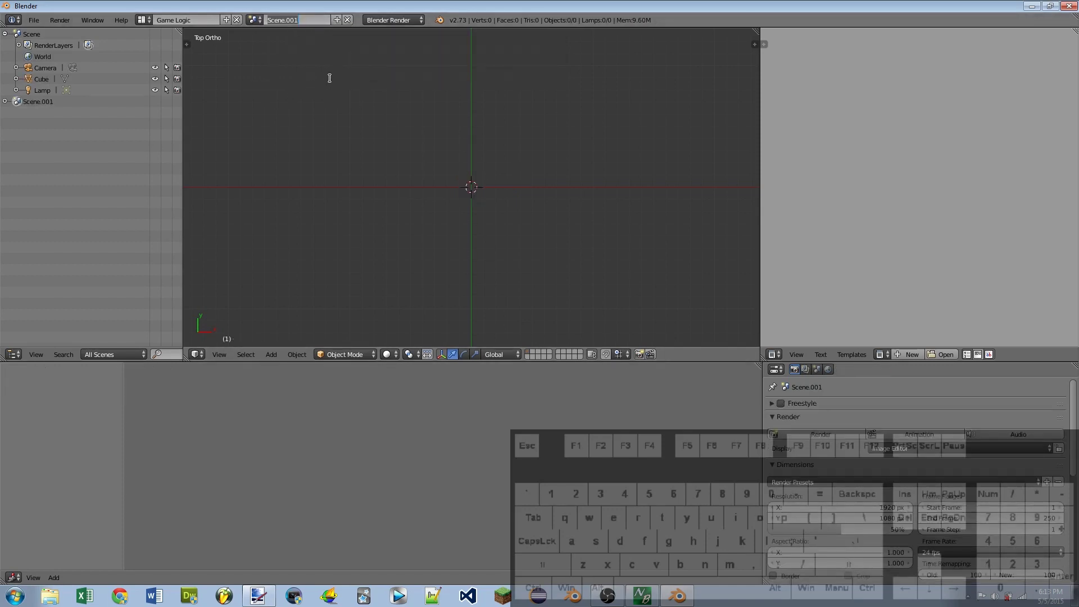
text(Cursor)
key(Return)
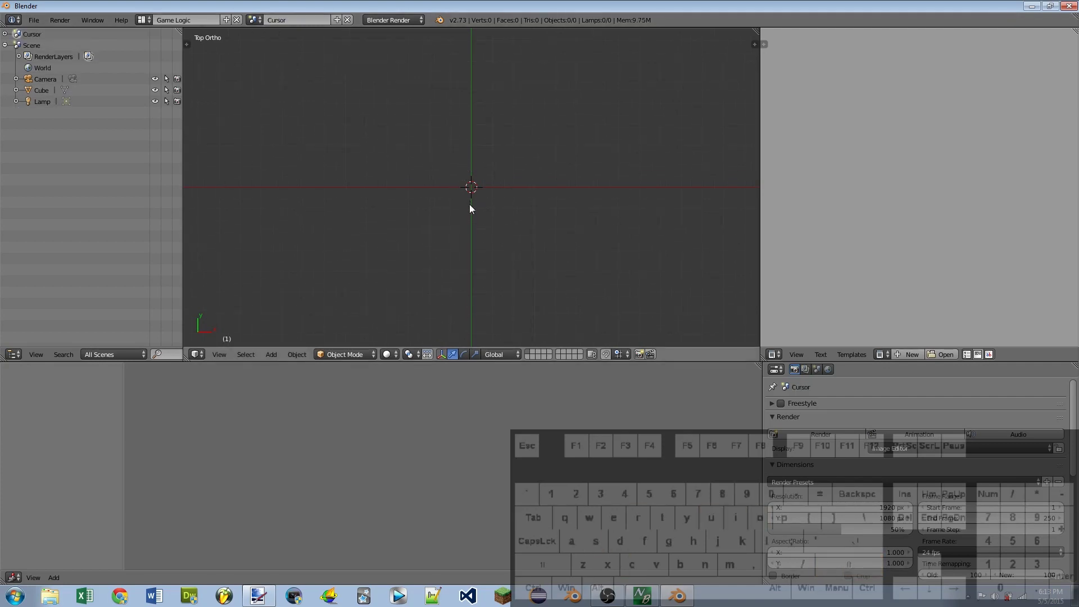
Step: Give the Cursor scene the Blender Game engine, Texture viewport shading and GLSL game shading
click(403, 21)
click(393, 46)
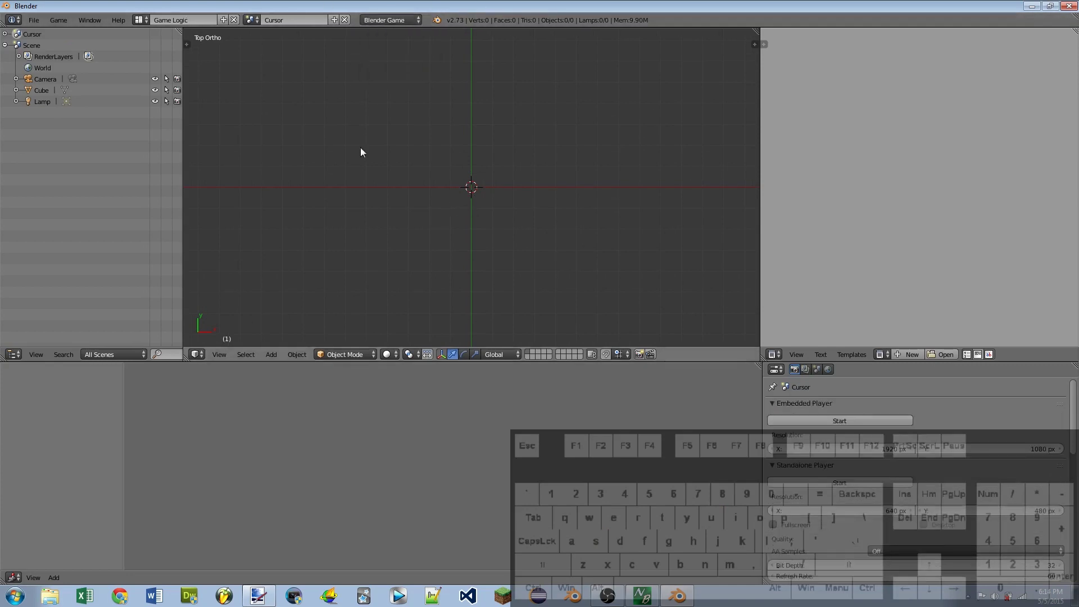
click(390, 354)
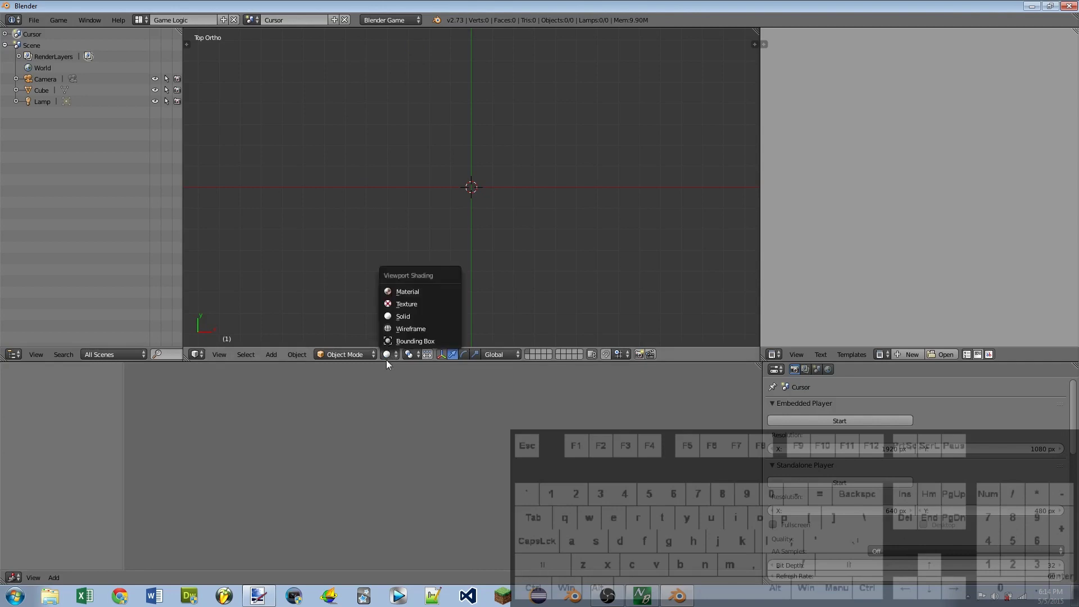
click(405, 306)
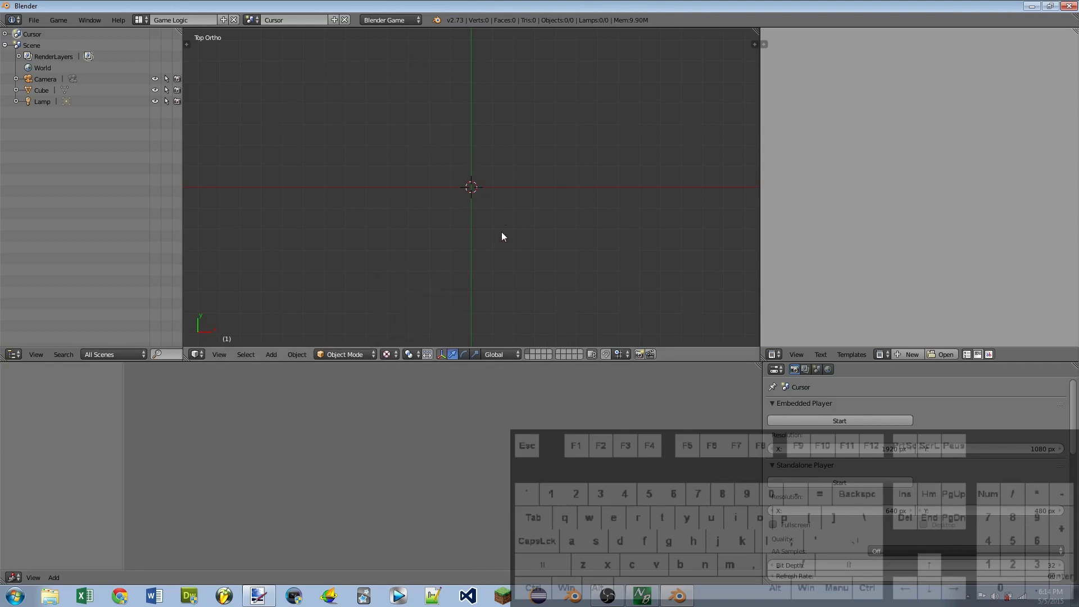
middle_drag(502, 232, 438, 209)
scroll(868, 419, down, 7)
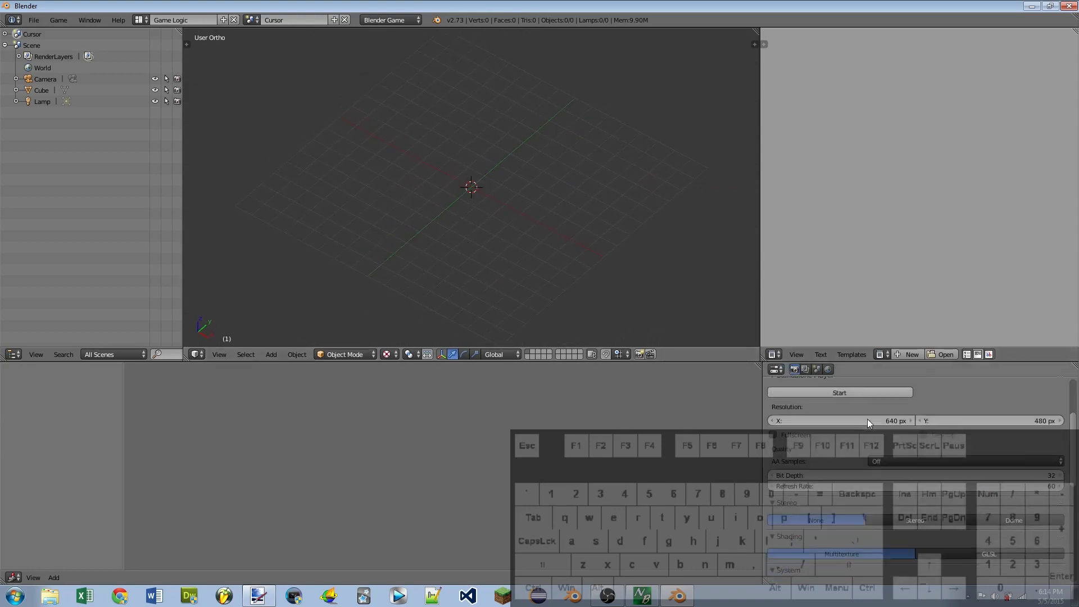
click(987, 489)
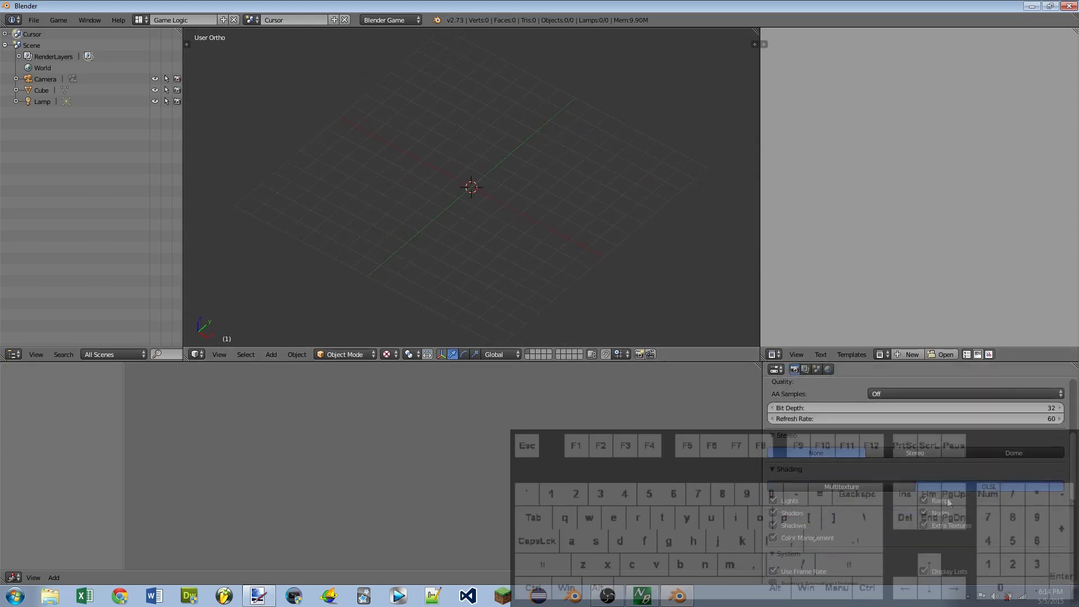
scroll(776, 444, down, 4)
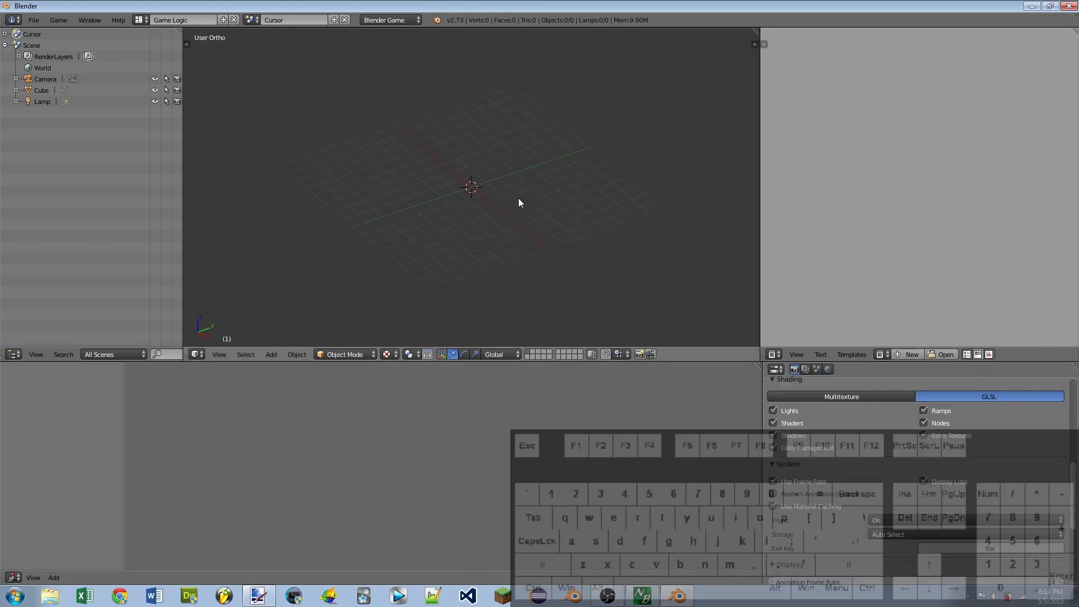
Step: Add a plane to the Cursor scene and scale it up
mouse_move(518, 198)
middle_down()
mouse_move(512, 181)
mouse_move(525, 232)
mouse_move(524, 187)
middle_up()
key(shift+a)
key(2)
key(shift+a)
mouse_move(426, 173)
click(463, 172)
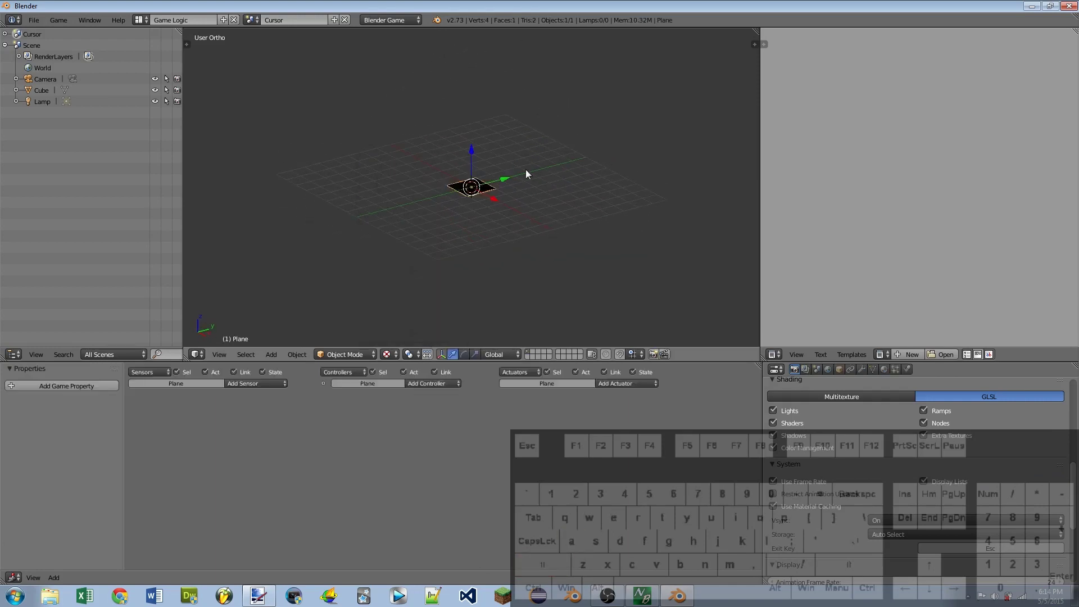
key(s)
click(256, 184)
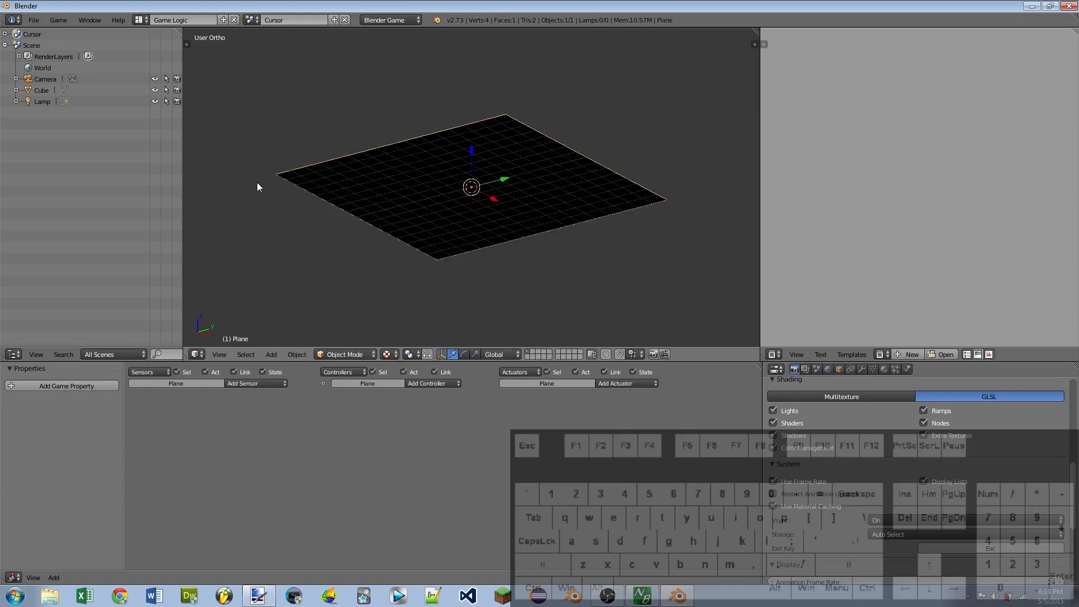
Step: Add a Hemi lamp and move it toward the lower right
key(shift+a)
mouse_move(268, 312)
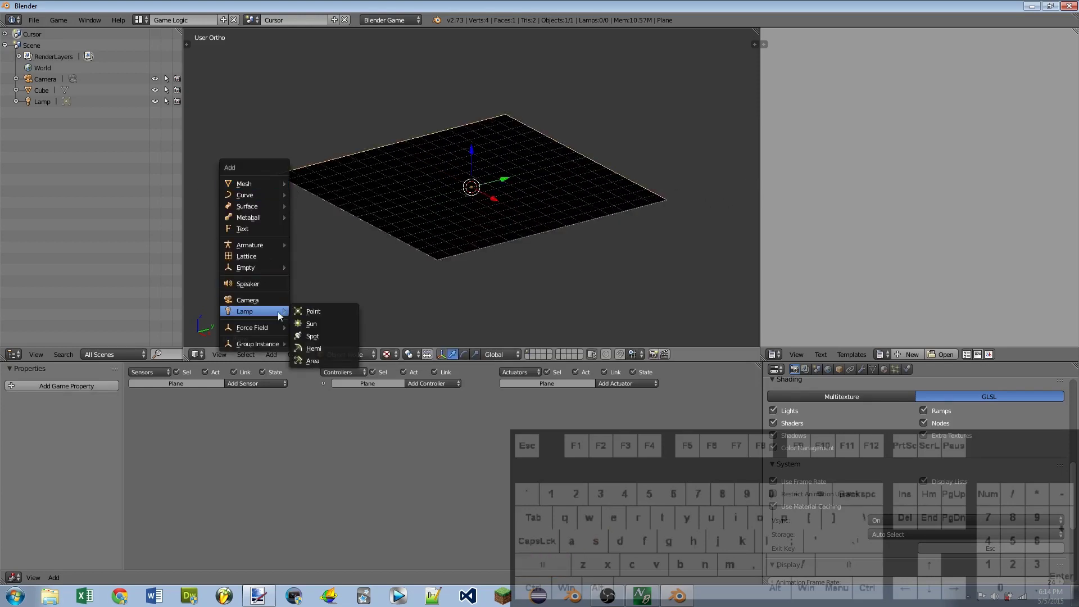
click(318, 346)
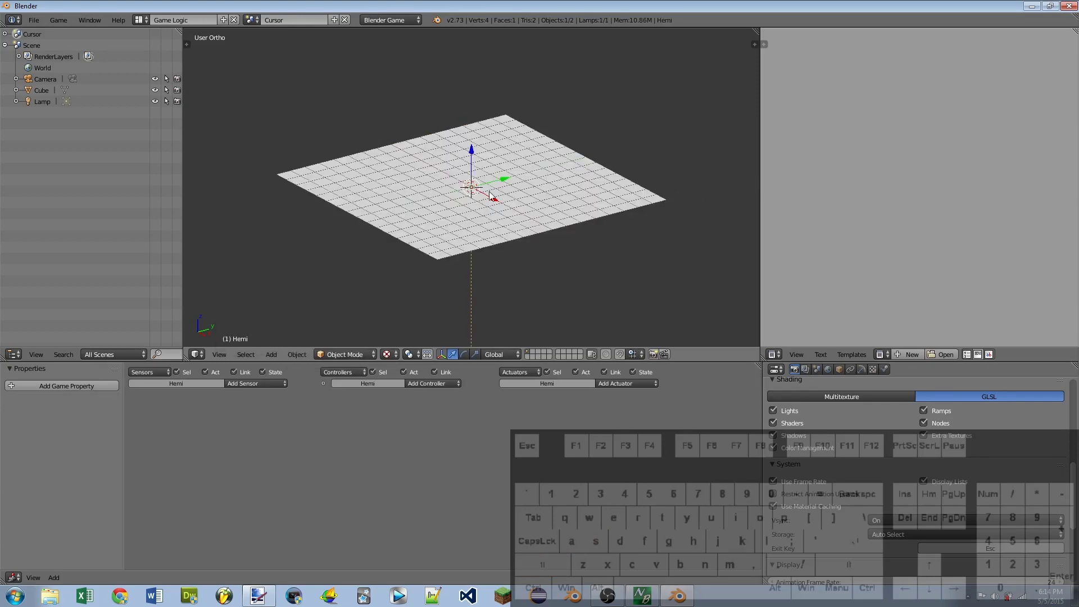
drag(492, 197, 523, 212)
Step: Add a camera, clear its rotation, and raise it 11.2 units above the plane
key(shift+a)
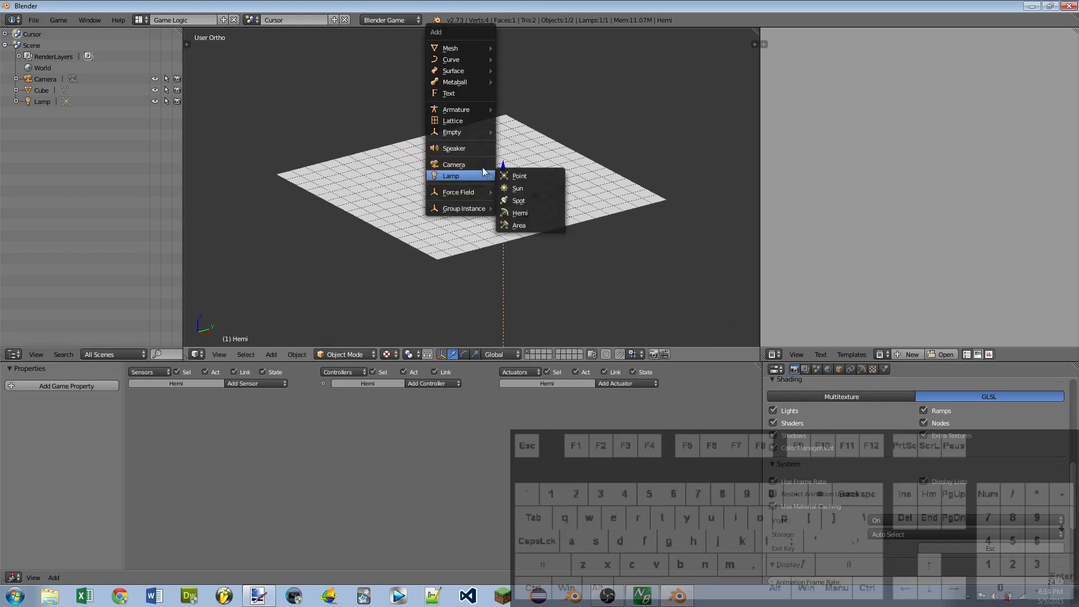
click(485, 165)
middle_drag(524, 138, 492, 193)
key(alt+r)
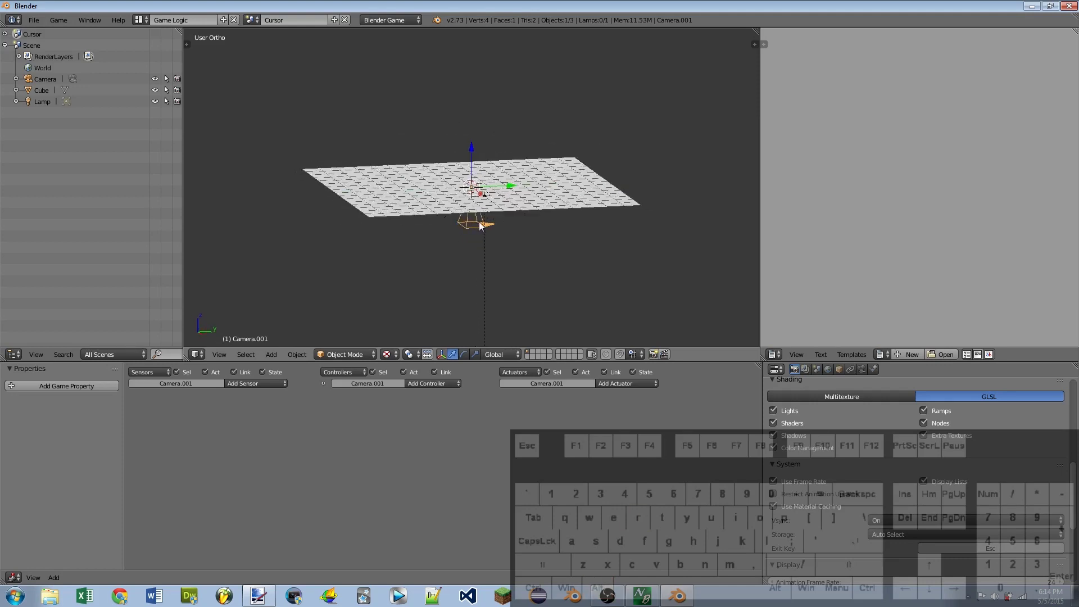
key(g)
key(z)
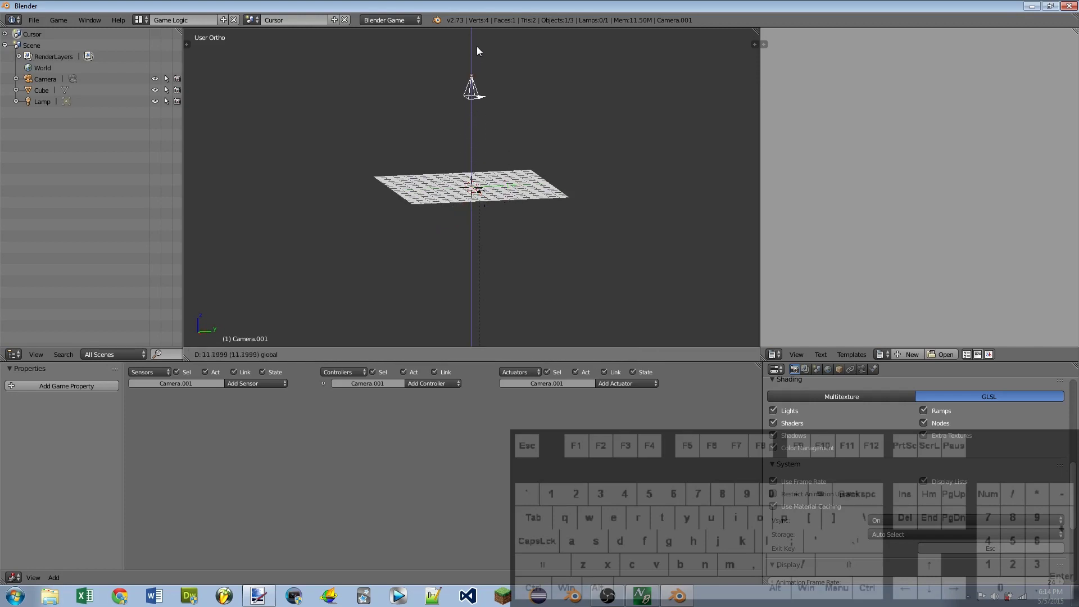
click(477, 40)
middle_drag(477, 41, 436, 123)
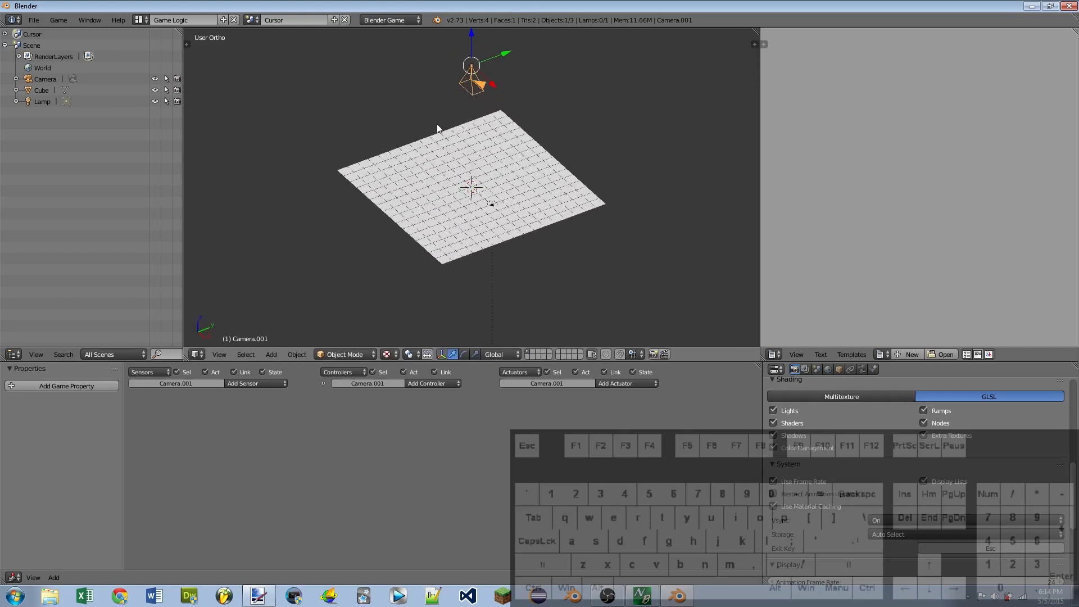
Step: Look at the Cursor scene through the overhead camera
key(KP_0)
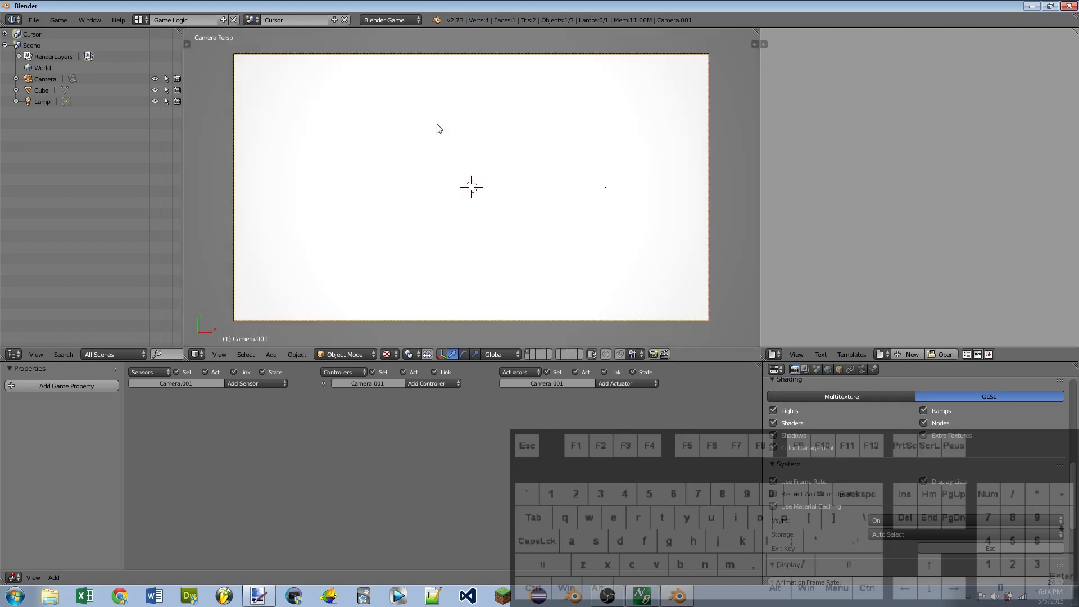
click(220, 354)
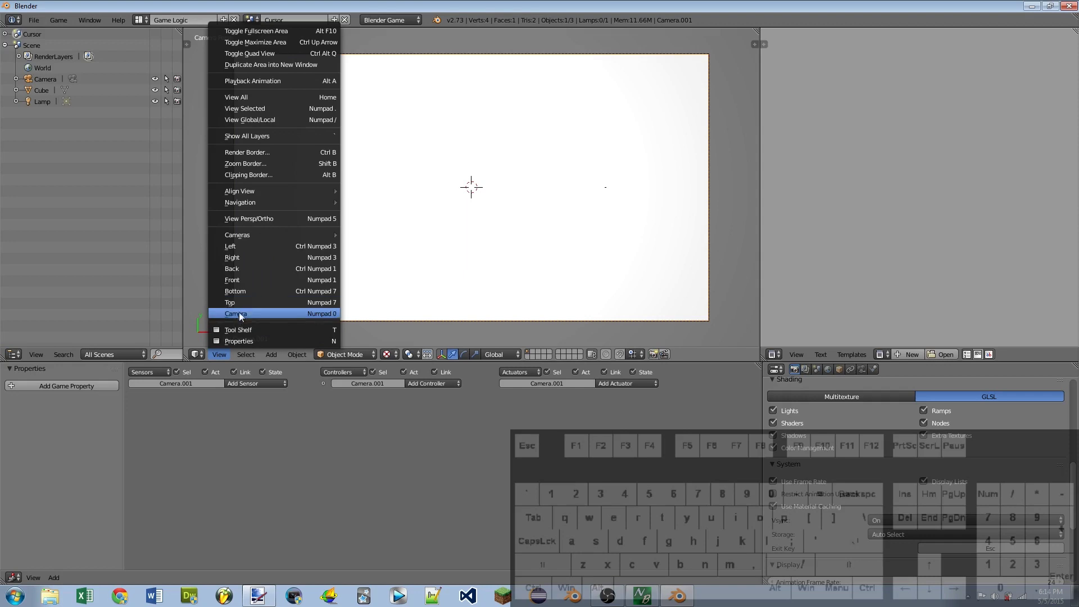
click(238, 313)
scroll(520, 188, down, 3)
Step: Set the large plane's maximum draw type to Wire
right_click(538, 196)
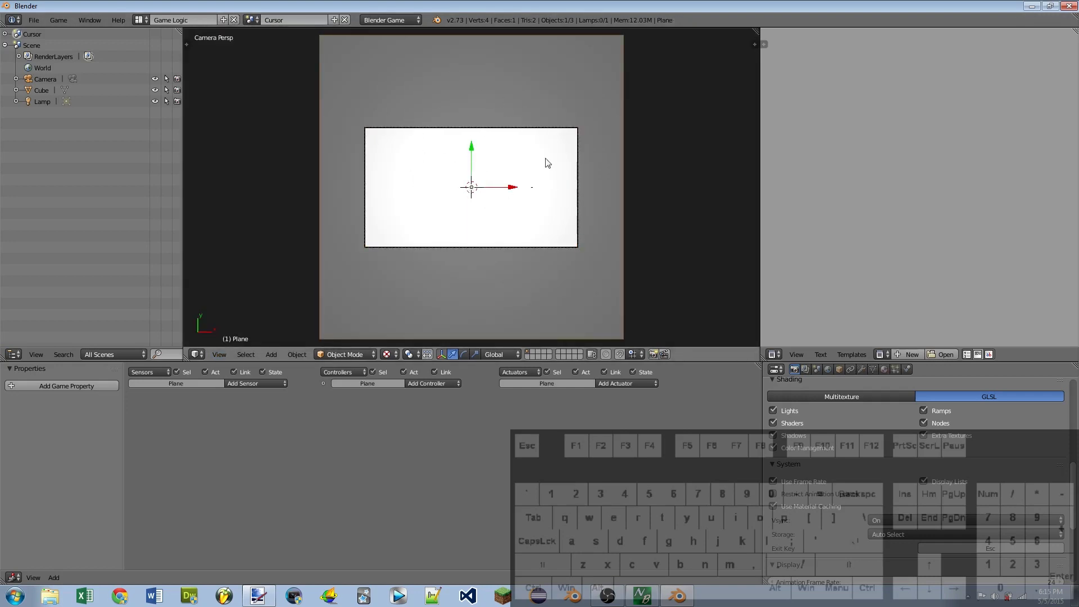
scroll(545, 161, up, 3)
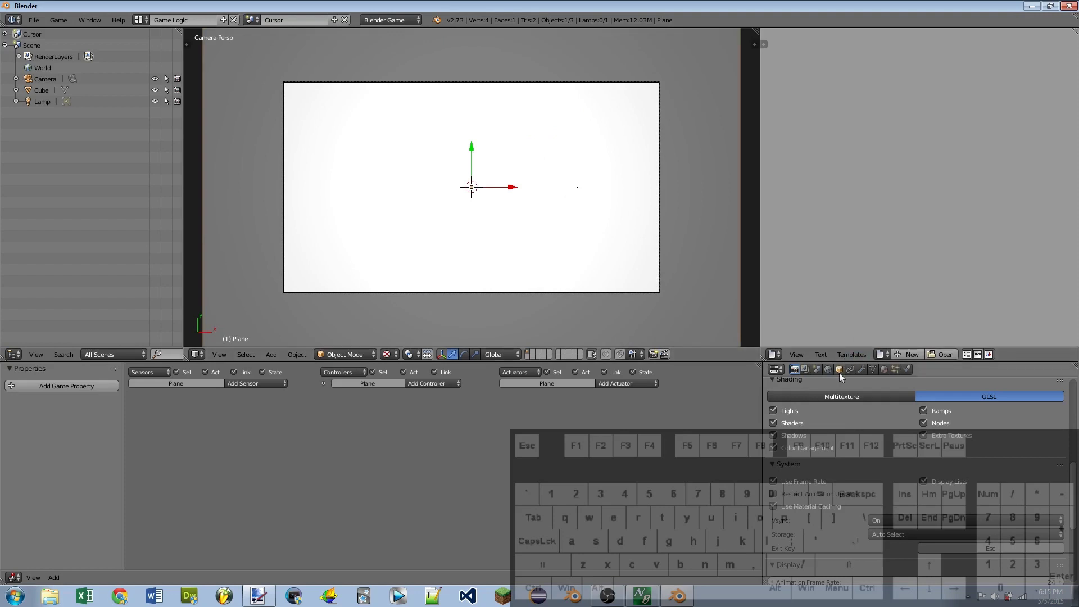
click(839, 369)
scroll(868, 427, down, 2)
scroll(869, 437, down, 5)
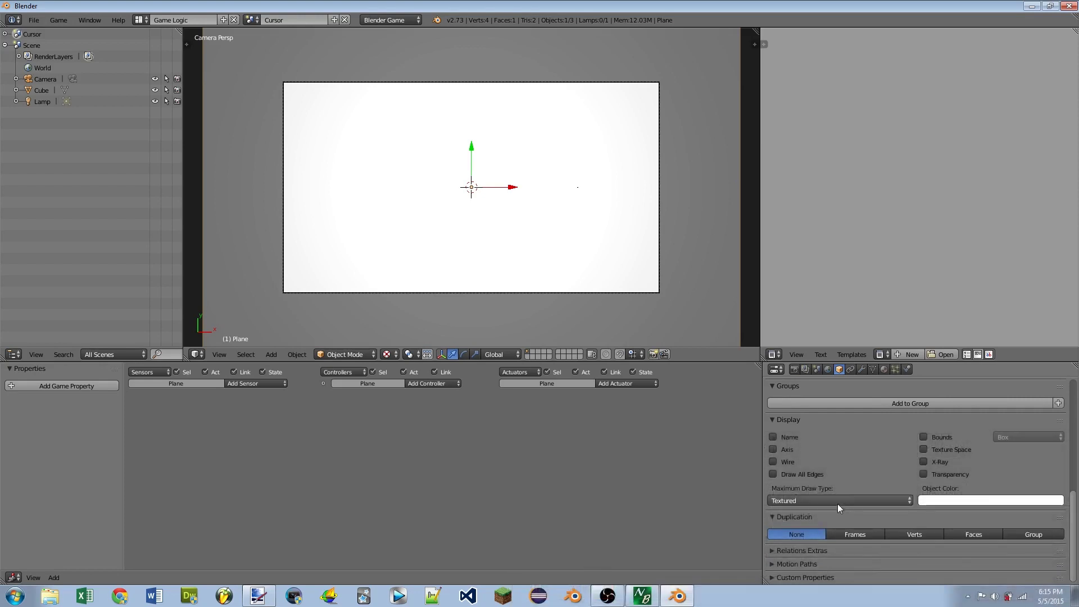
click(841, 499)
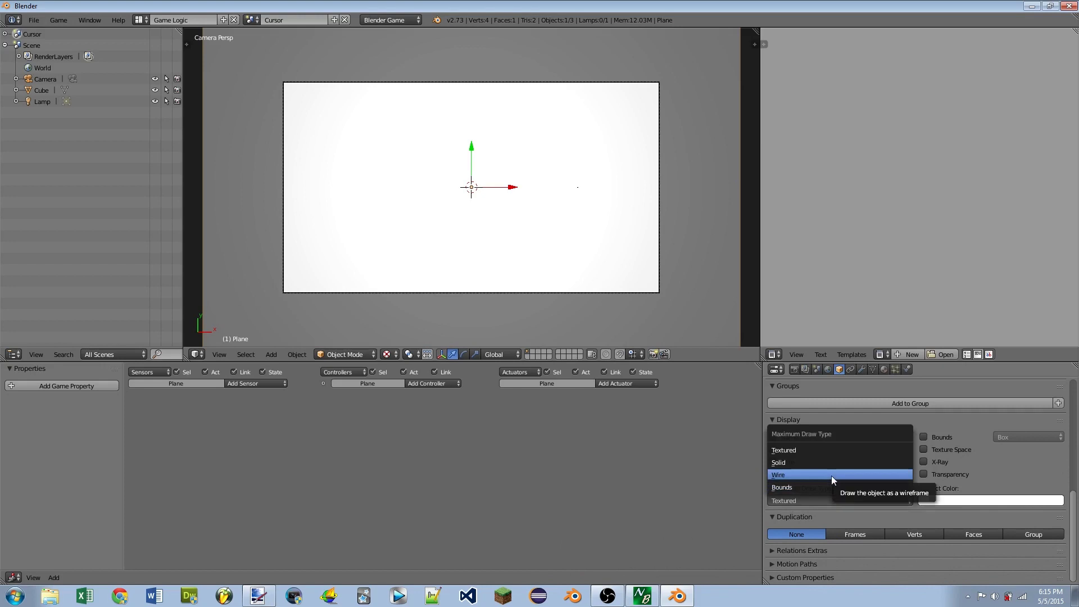
click(831, 476)
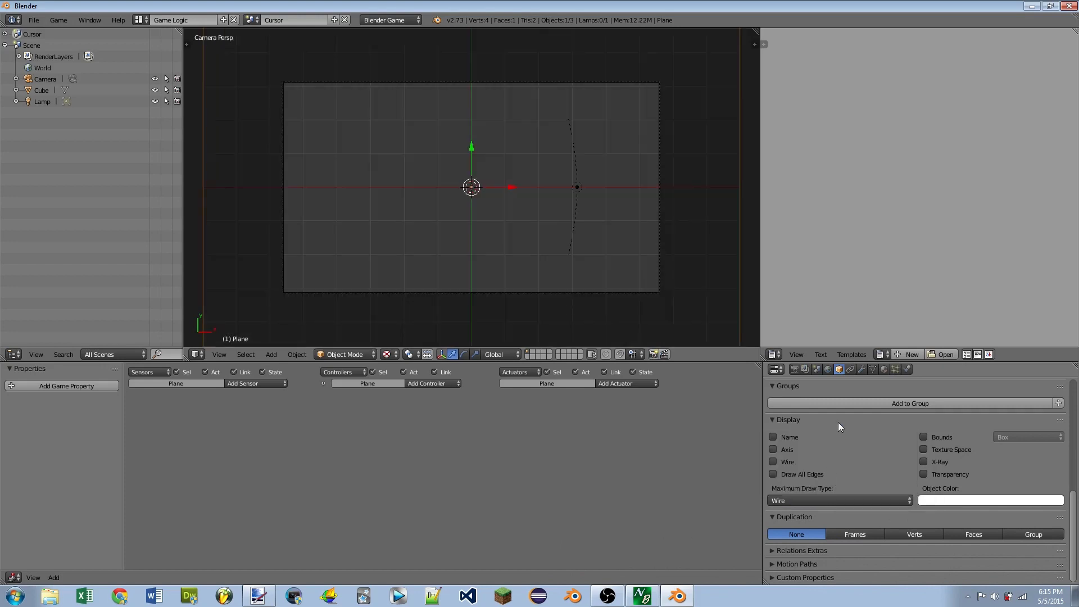
Step: Turn on Invisible in the large plane's Physics settings
click(908, 368)
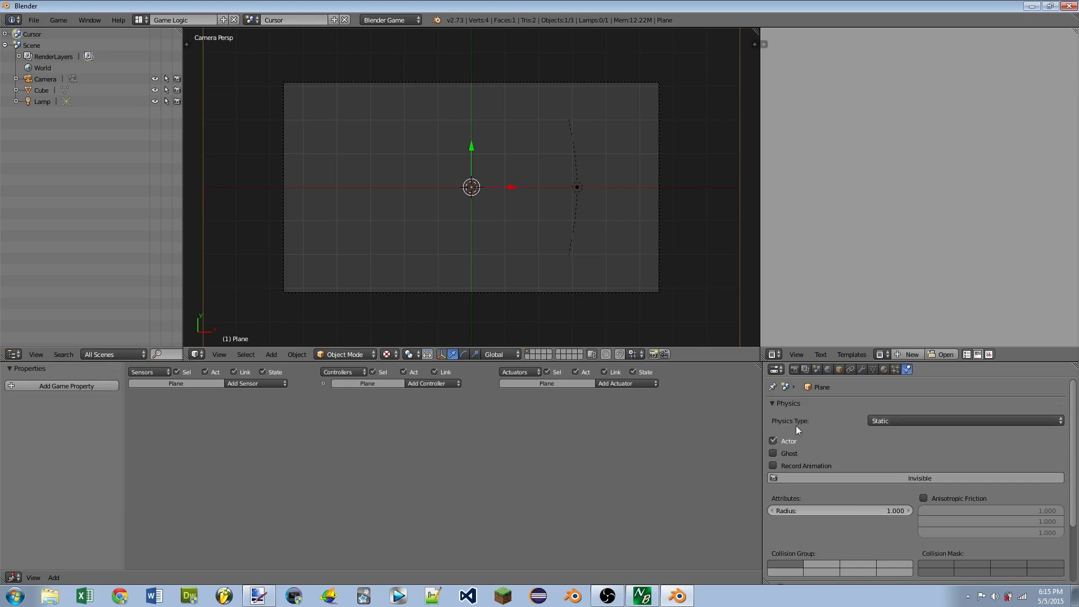
click(899, 481)
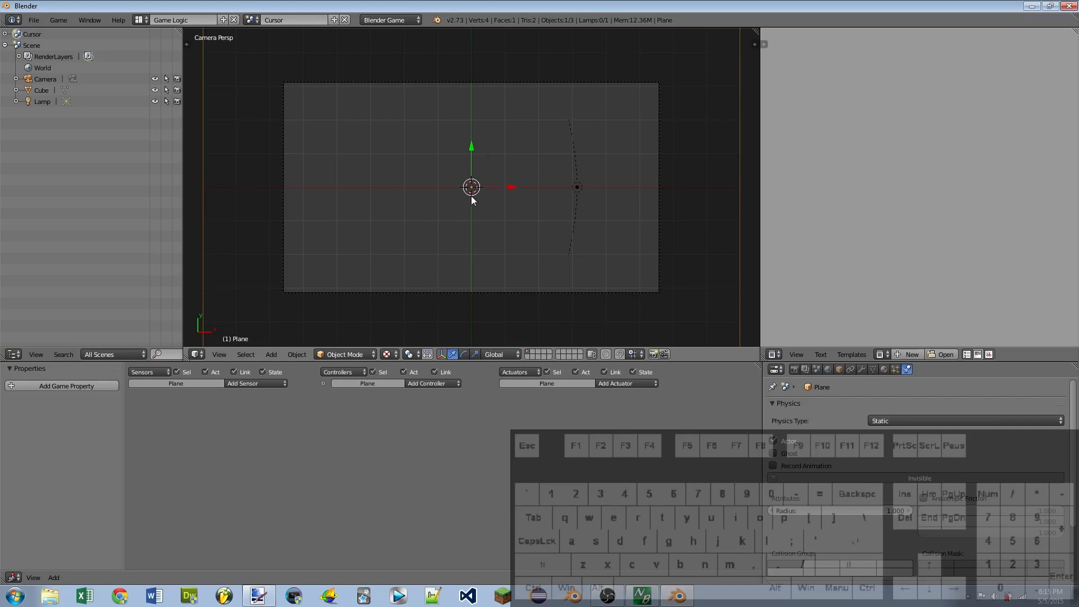
scroll(467, 199, up, 1)
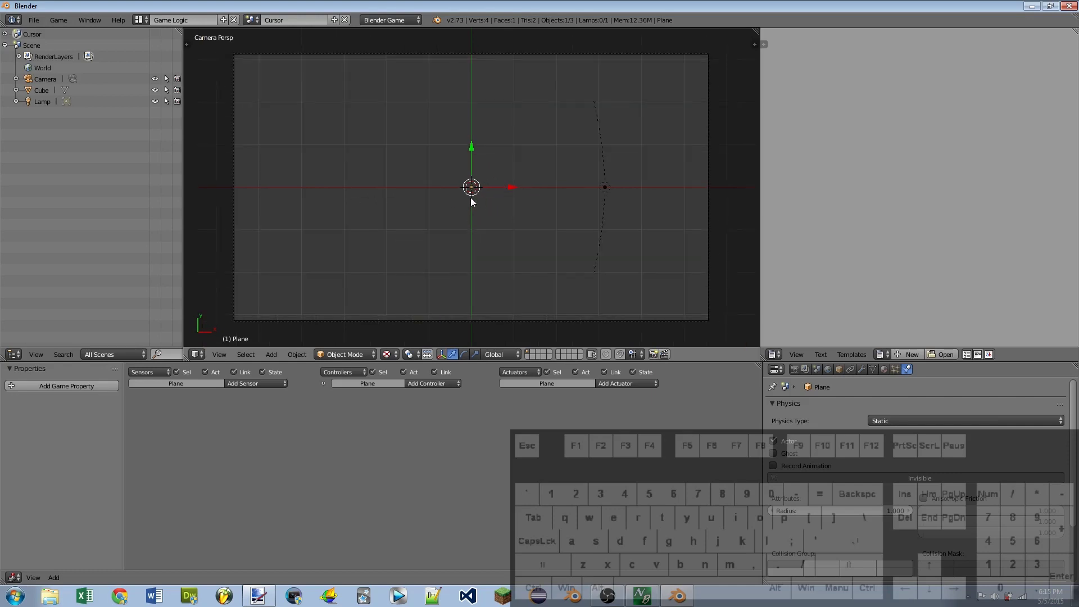
key(shift+a)
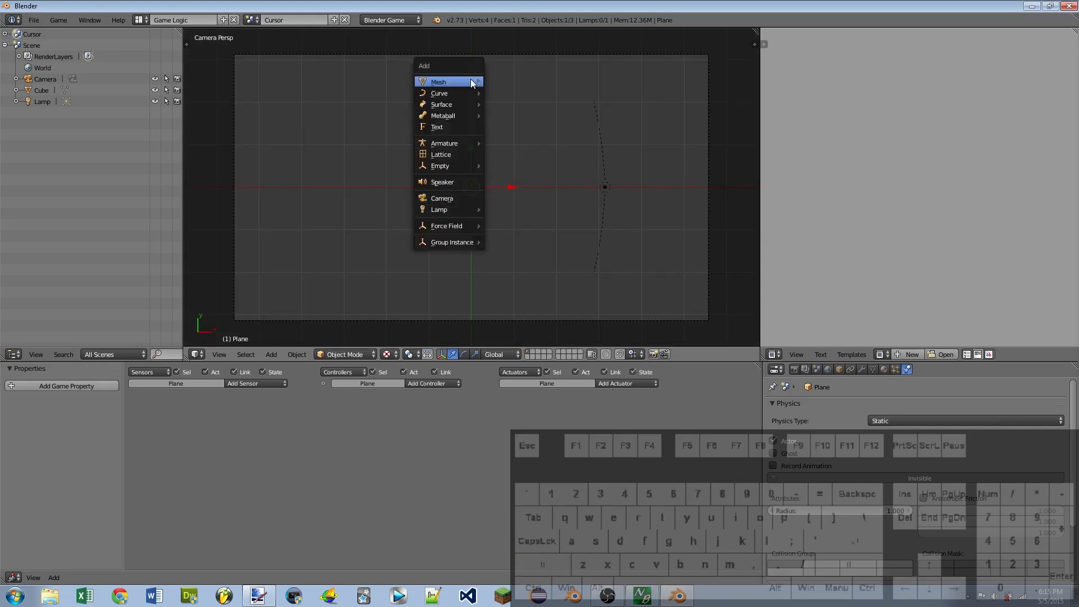
Step: Add a small plane, Plane.001, just right of the view centre, then bring Cursor1.png forward
mouse_move(471, 82)
click(511, 82)
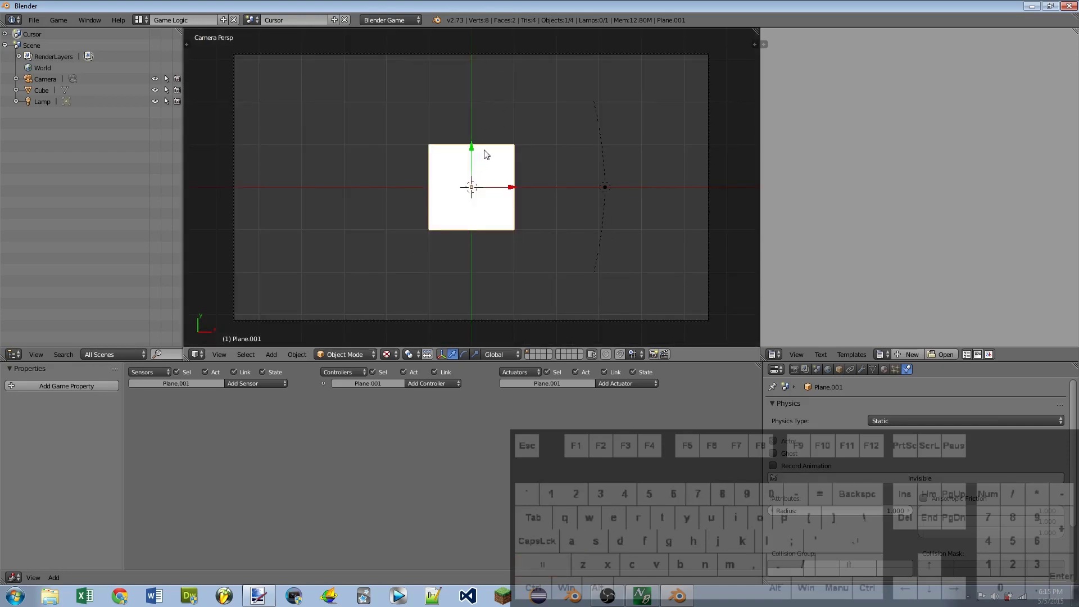
drag(500, 190, 519, 169)
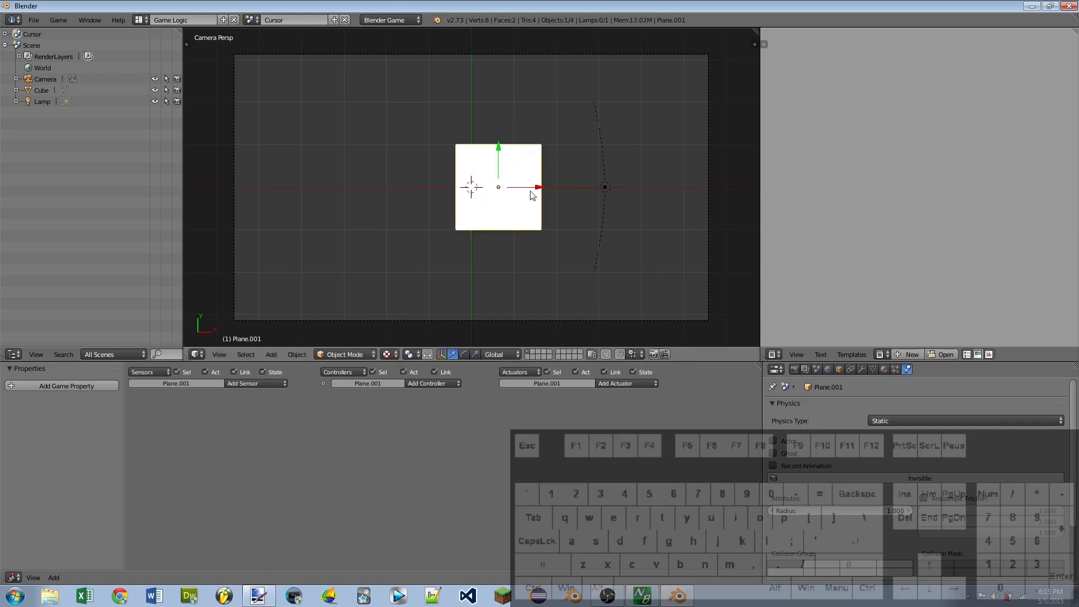
drag(531, 191, 545, 192)
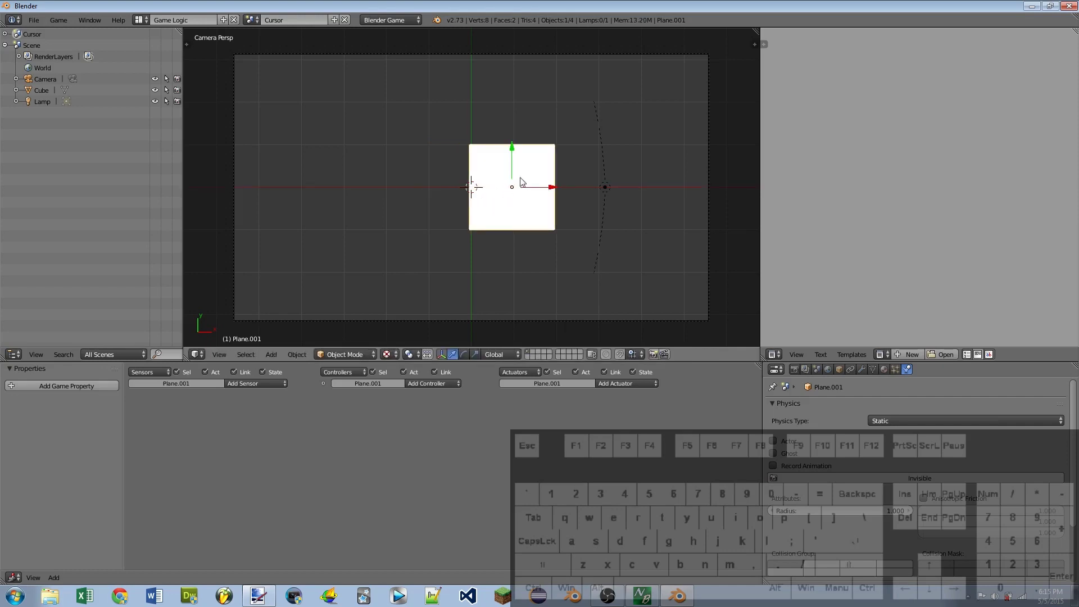
click(265, 599)
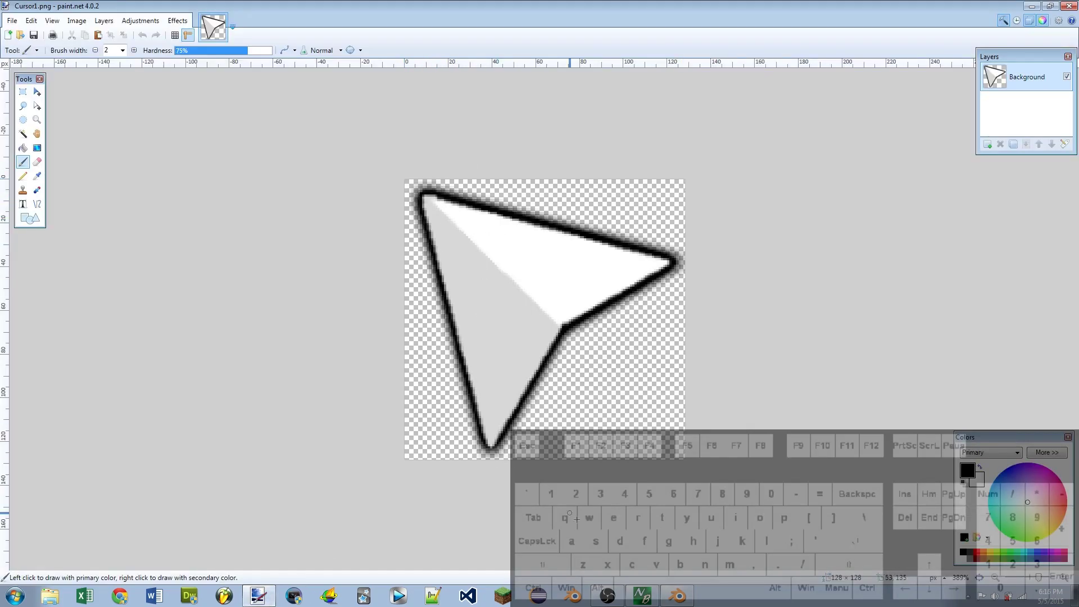
Step: Return from Cursor1.png in paint.net to the Blender Cursor scene
click(677, 595)
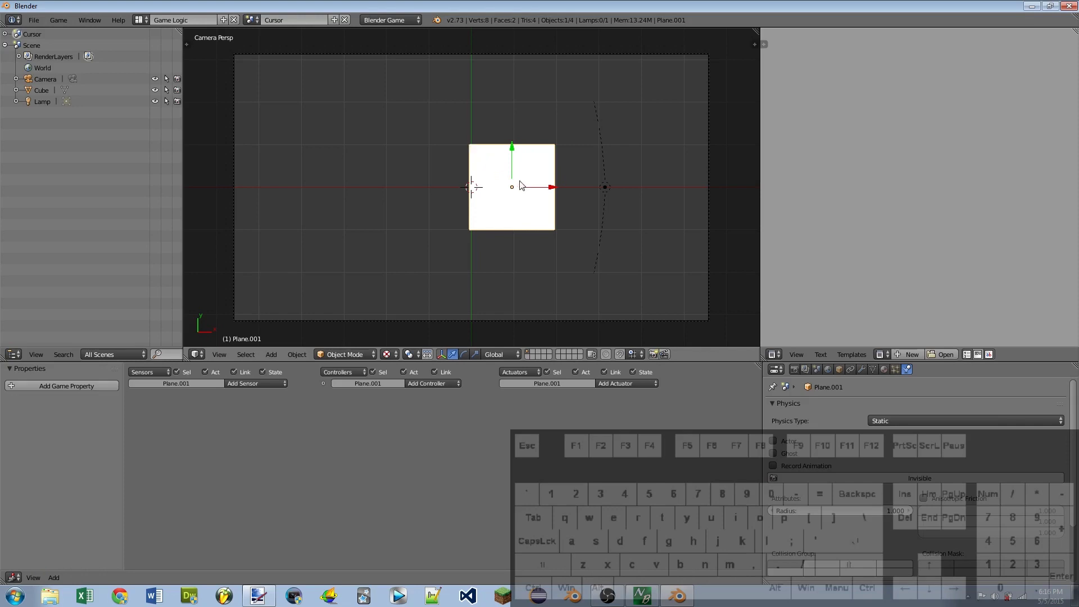
Step: Move Plane.001's mesh right and down in Edit Mode so its origin is the top-left corner
key(Tab)
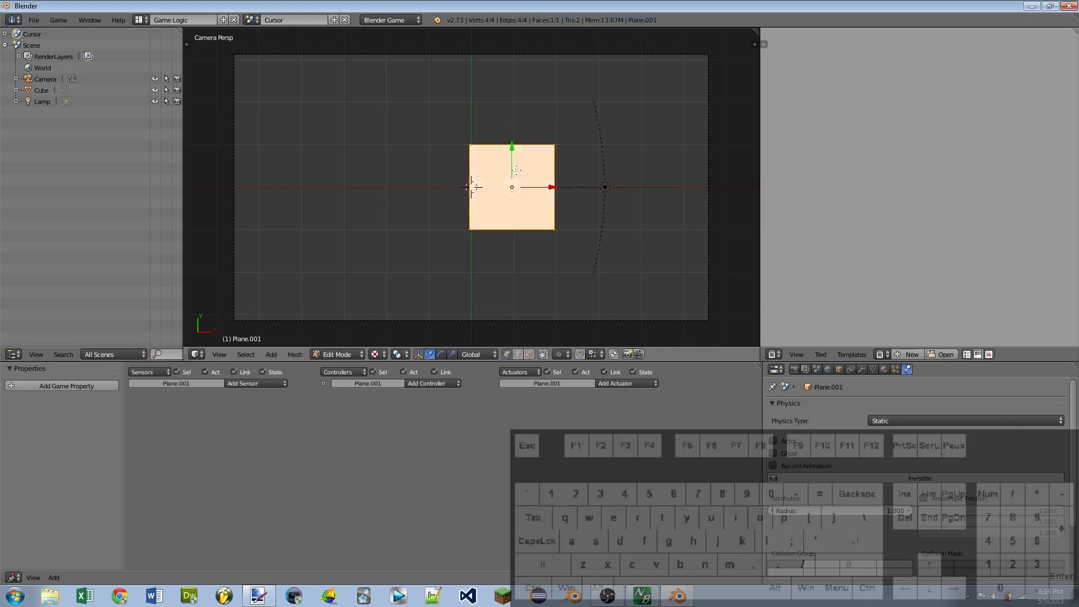
key(g)
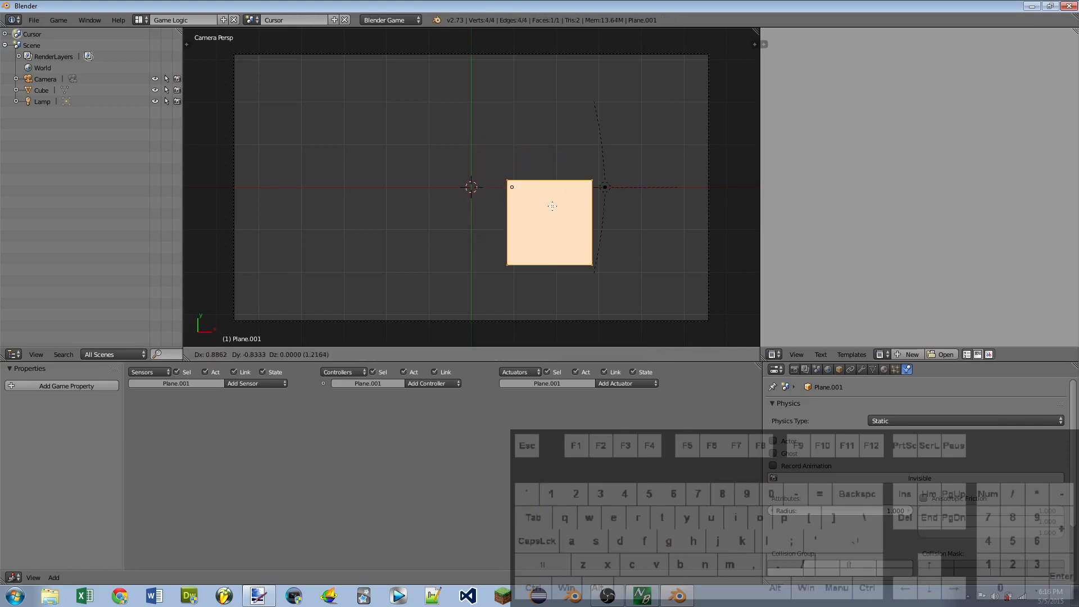
click(553, 209)
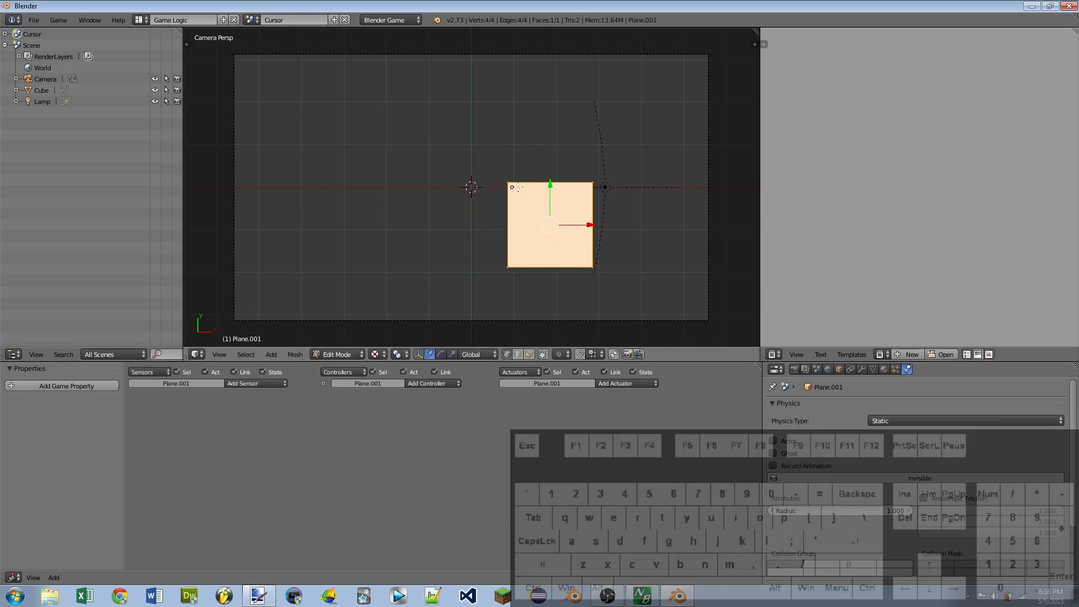
key(Tab)
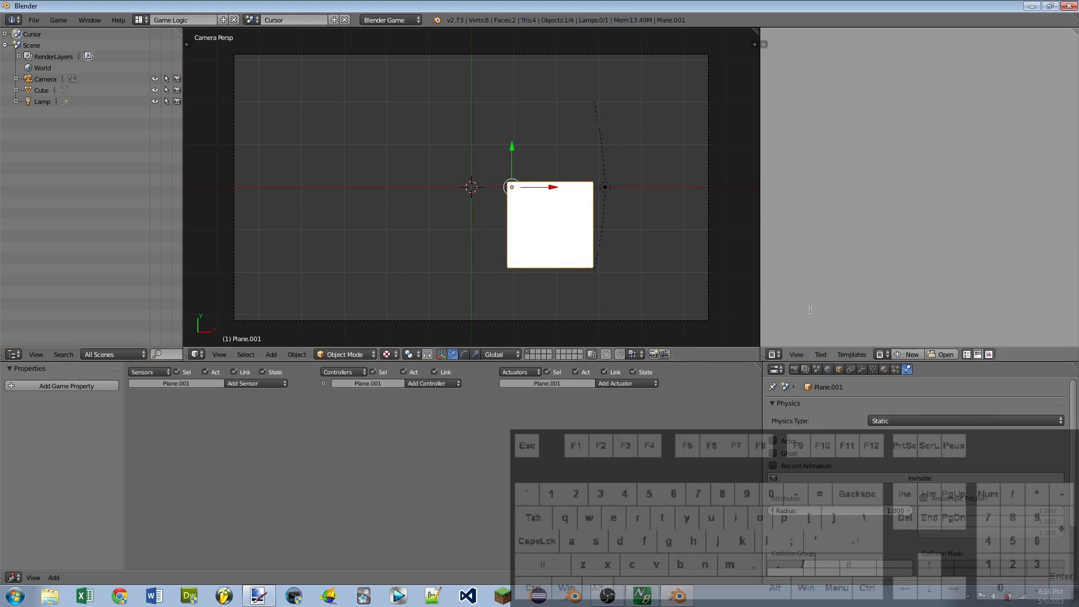
Step: Turn the right area into an image editor and open D:\Blend\Textures\Mouse\Cursor1.png
click(774, 354)
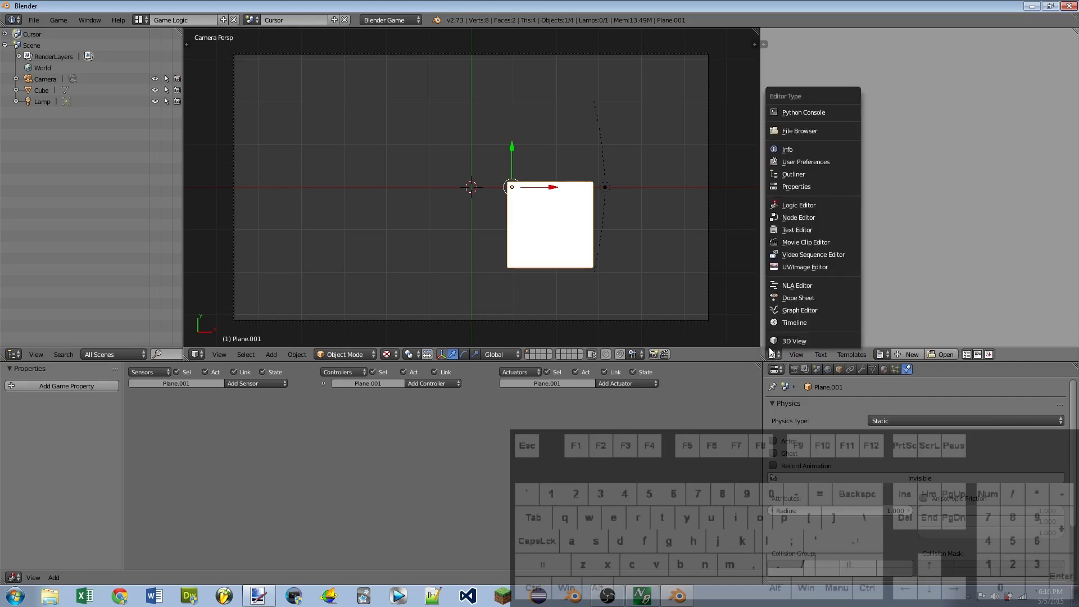
click(796, 266)
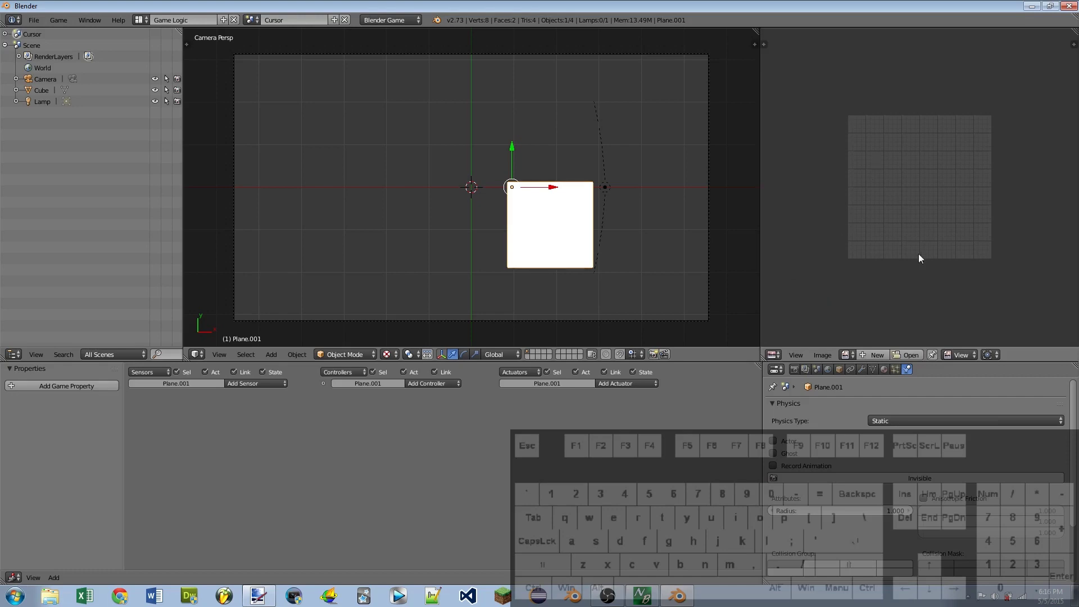
click(908, 354)
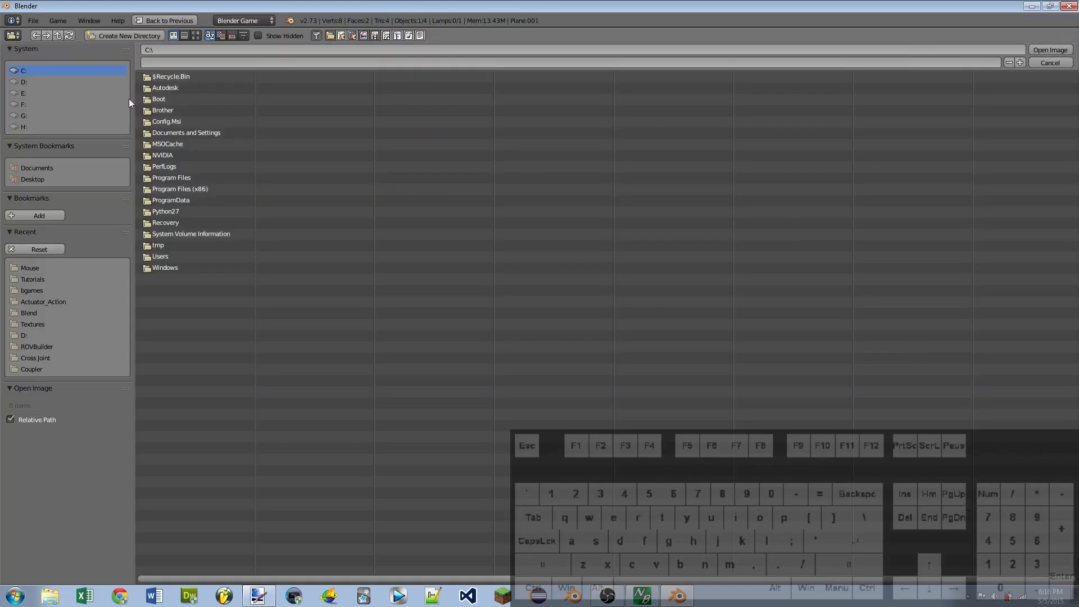
click(45, 82)
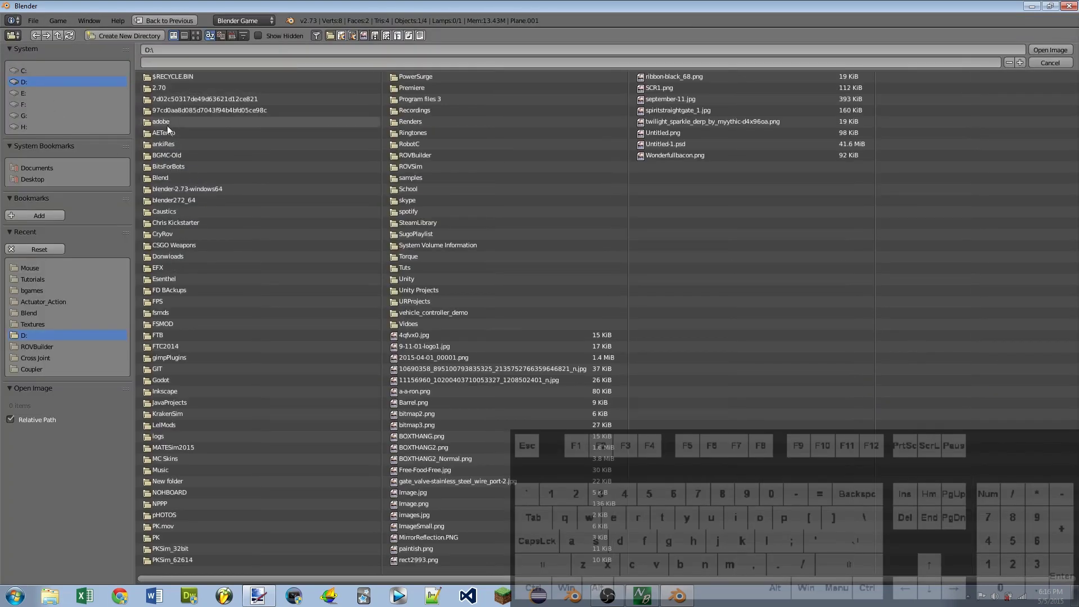
click(170, 177)
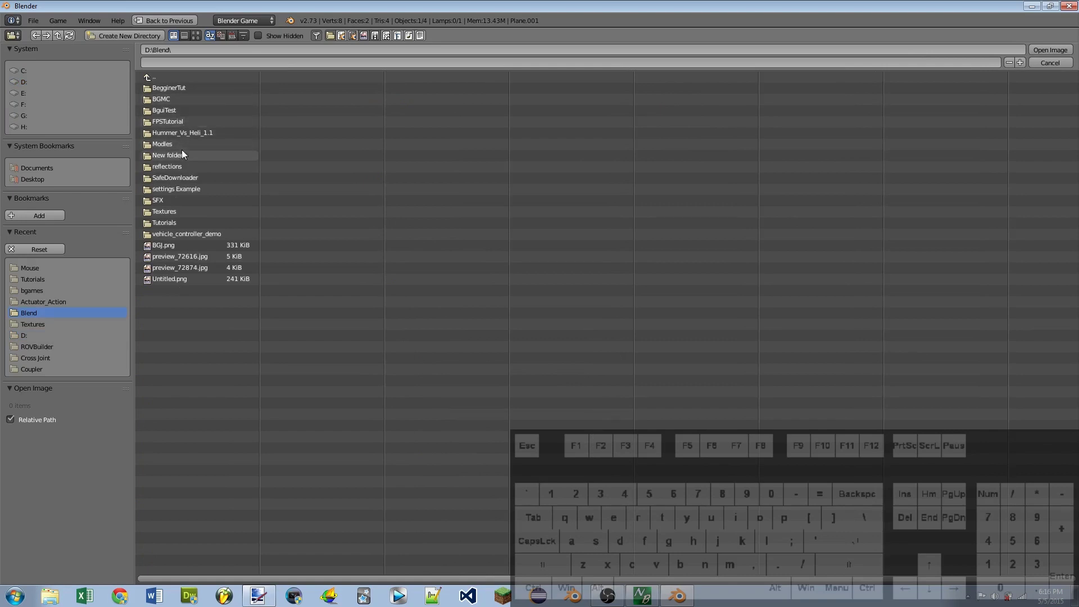
click(163, 212)
click(169, 88)
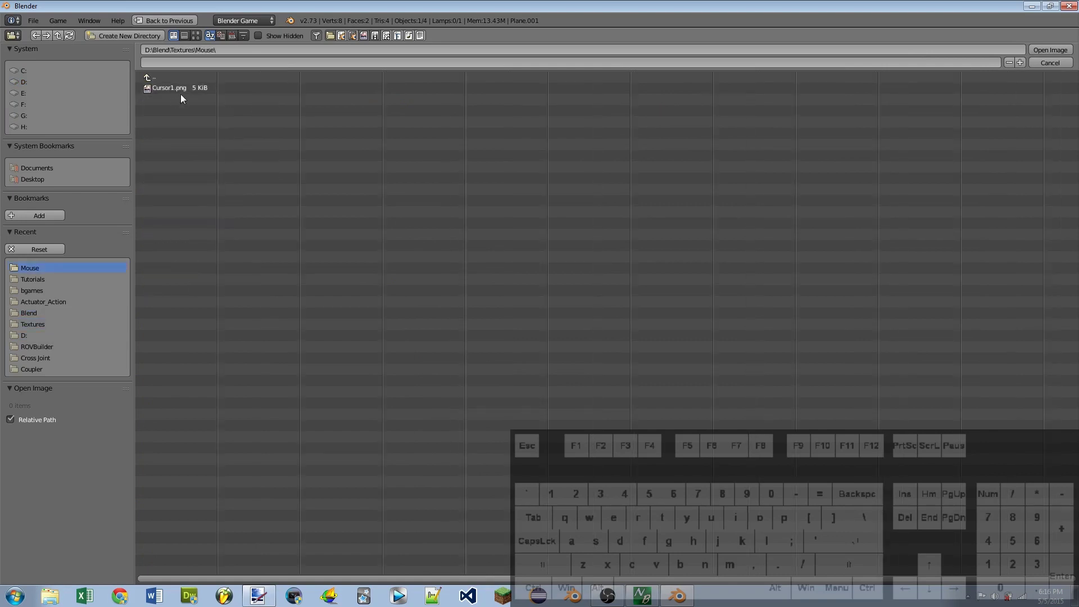
click(178, 89)
click(1050, 50)
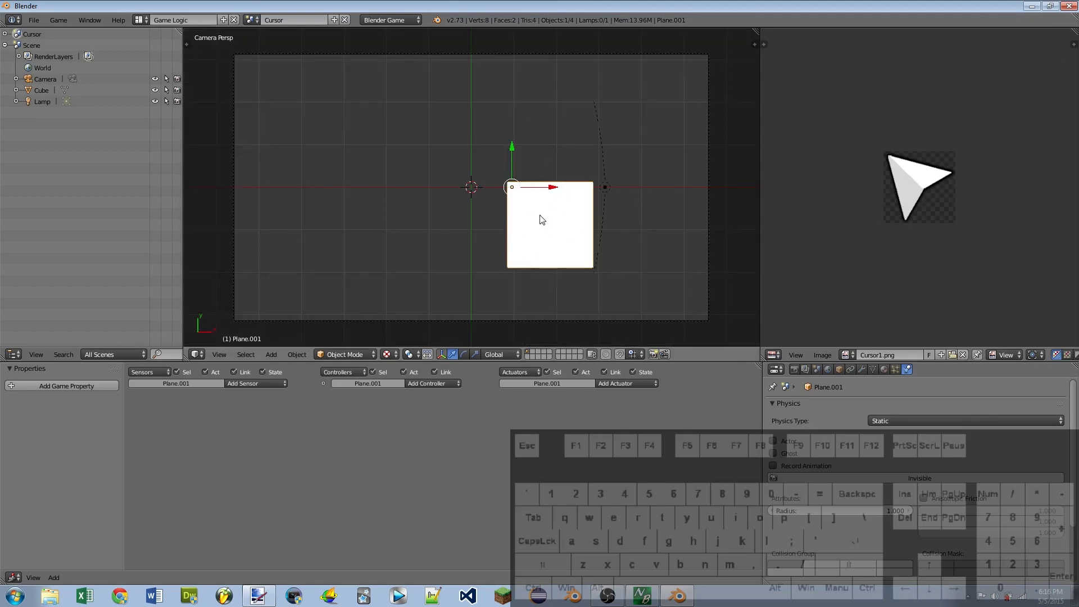
Step: UV-unwrap the cursor plane in Edit Mode and return to Object Mode
key(Tab)
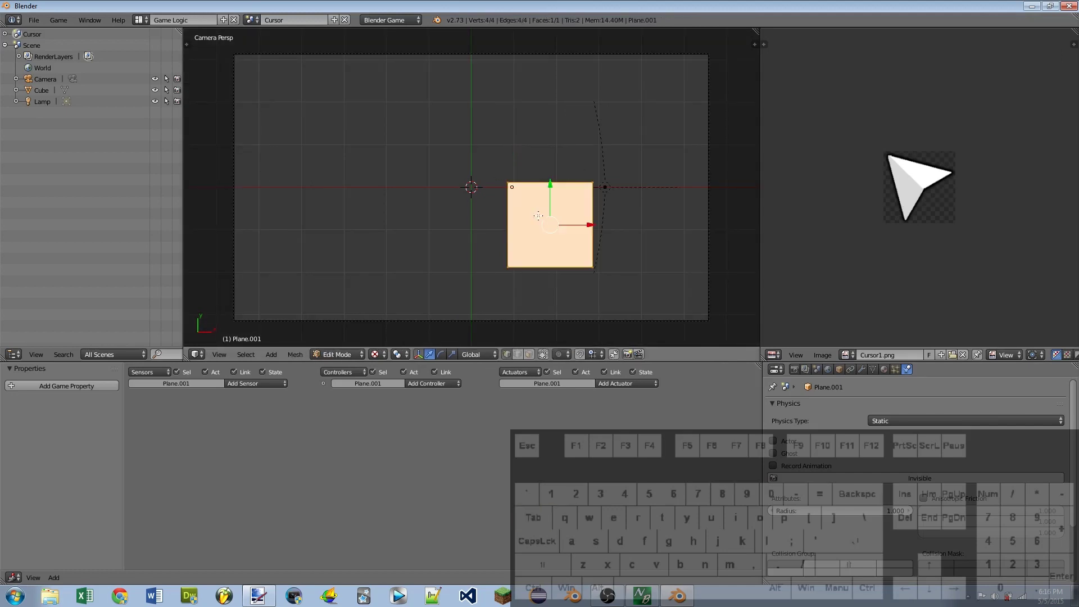
key(u)
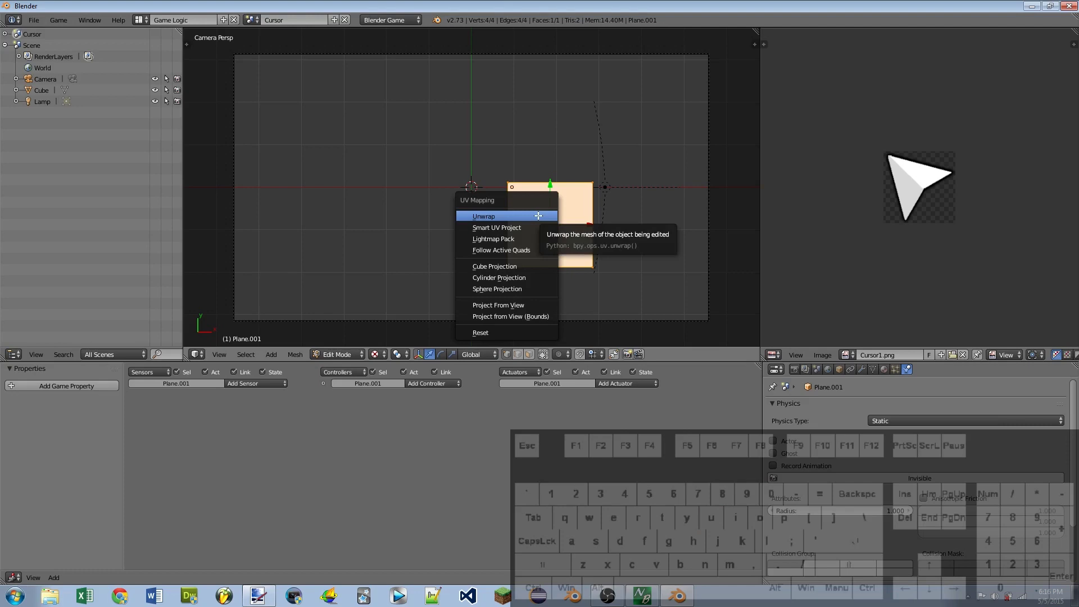
click(538, 216)
key(Tab)
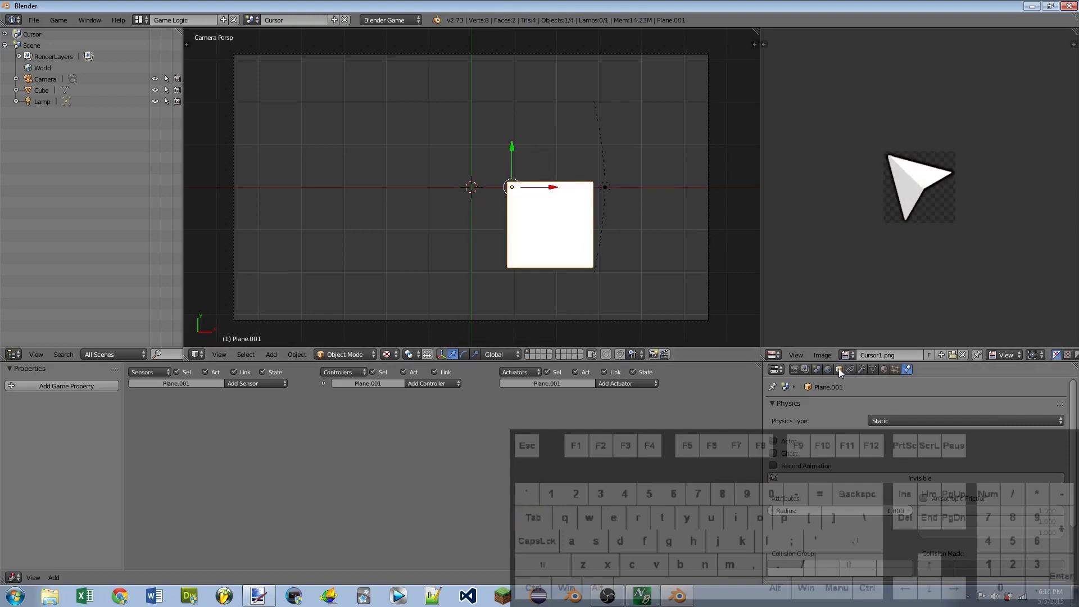
Step: Create a new material for the plane named Cursor and make it shadeless
click(885, 370)
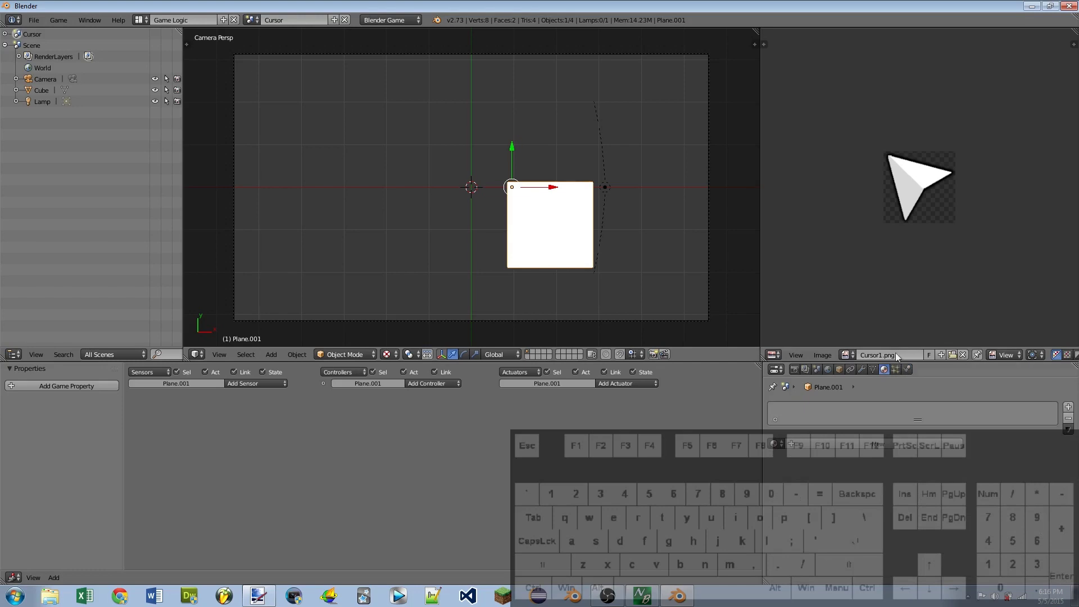
click(874, 447)
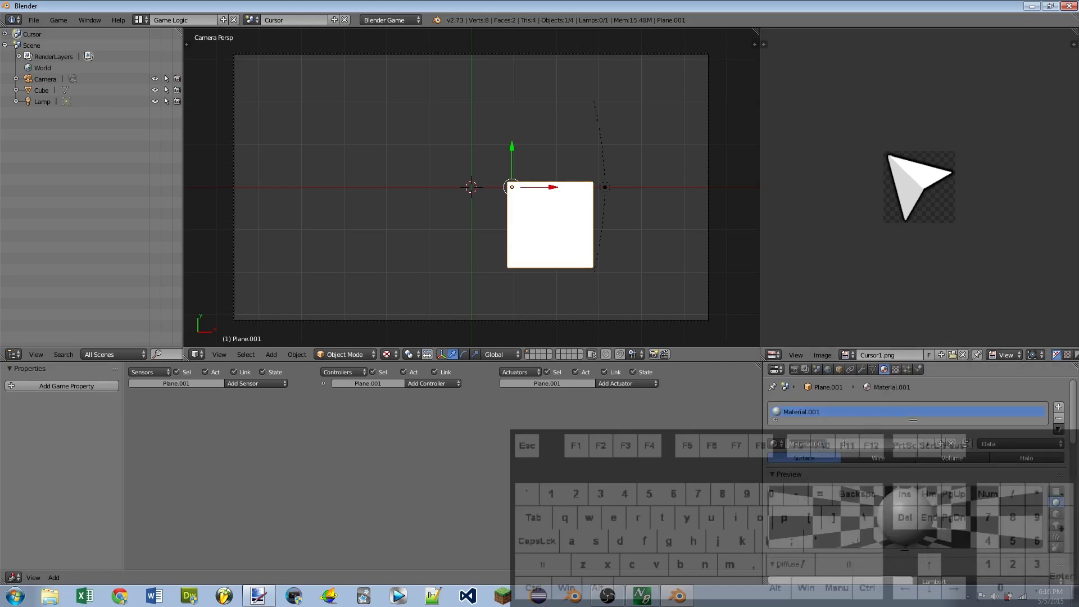
text(Cursor)
key(Return)
scroll(904, 477, down, 8)
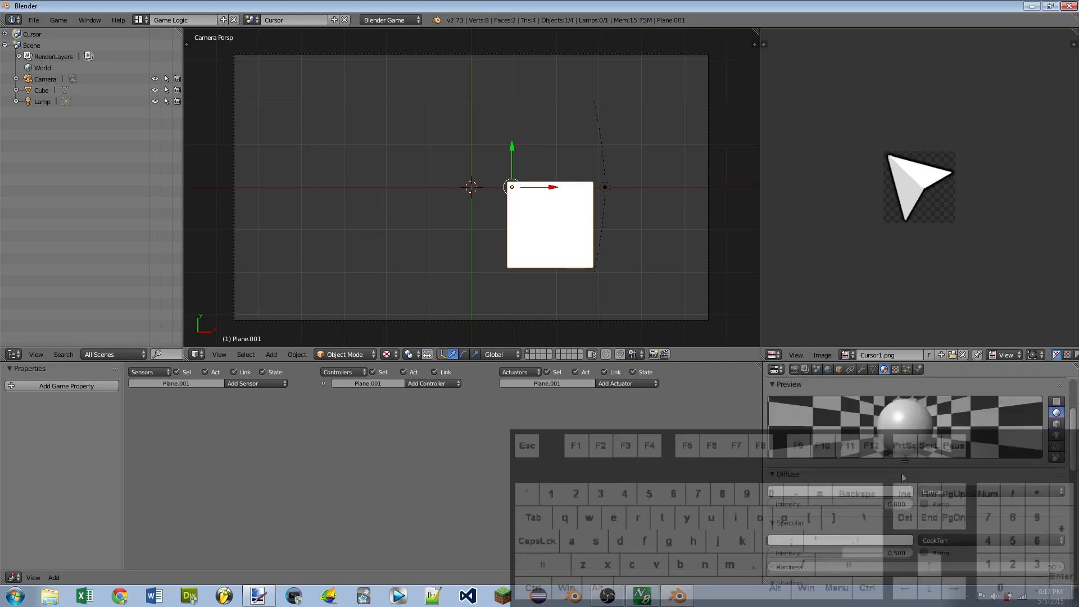
scroll(904, 477, down, 1)
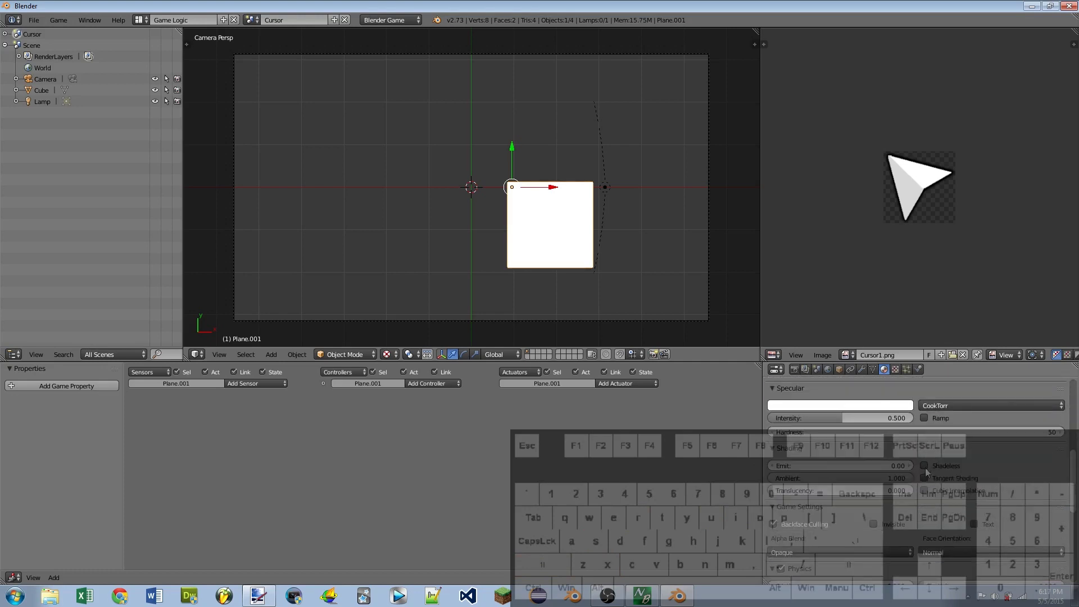
click(924, 466)
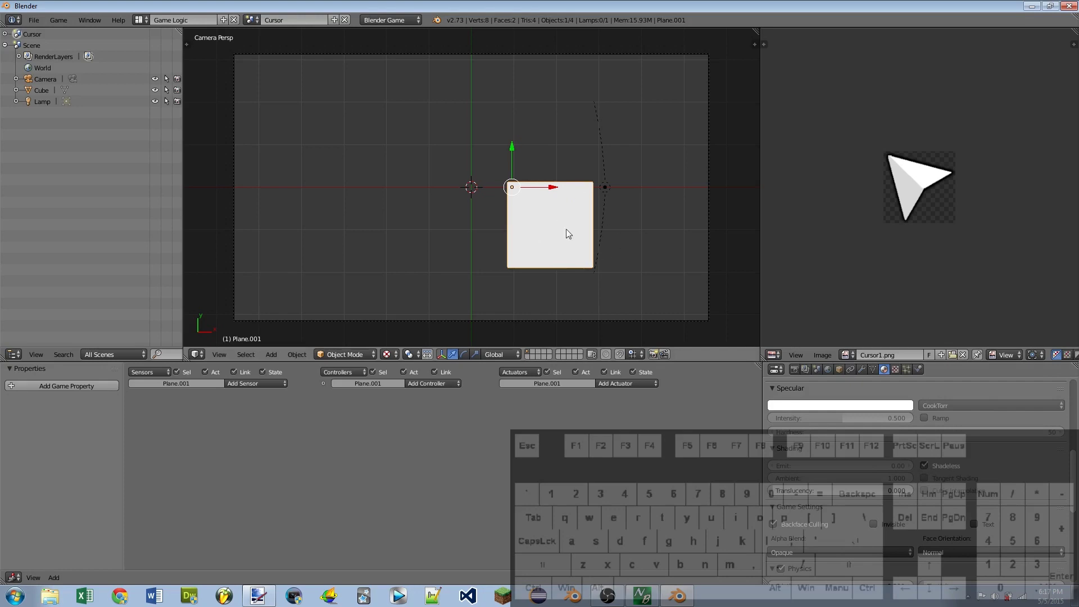
Step: Enable Z Transparency on the Cursor material and drag Alpha down to 0
scroll(925, 449, down, 8)
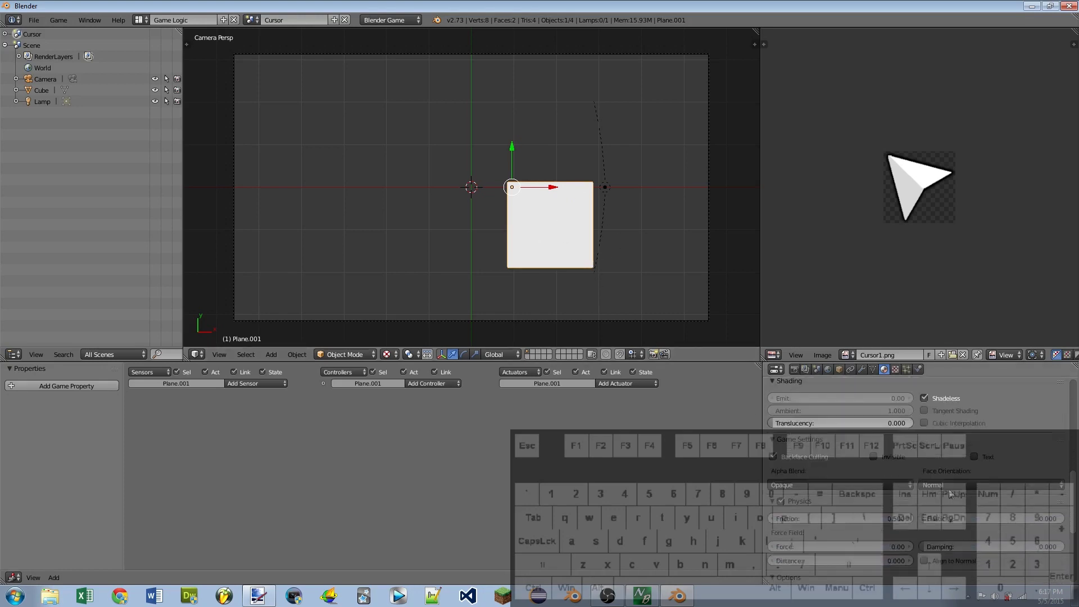
scroll(925, 418, down, 2)
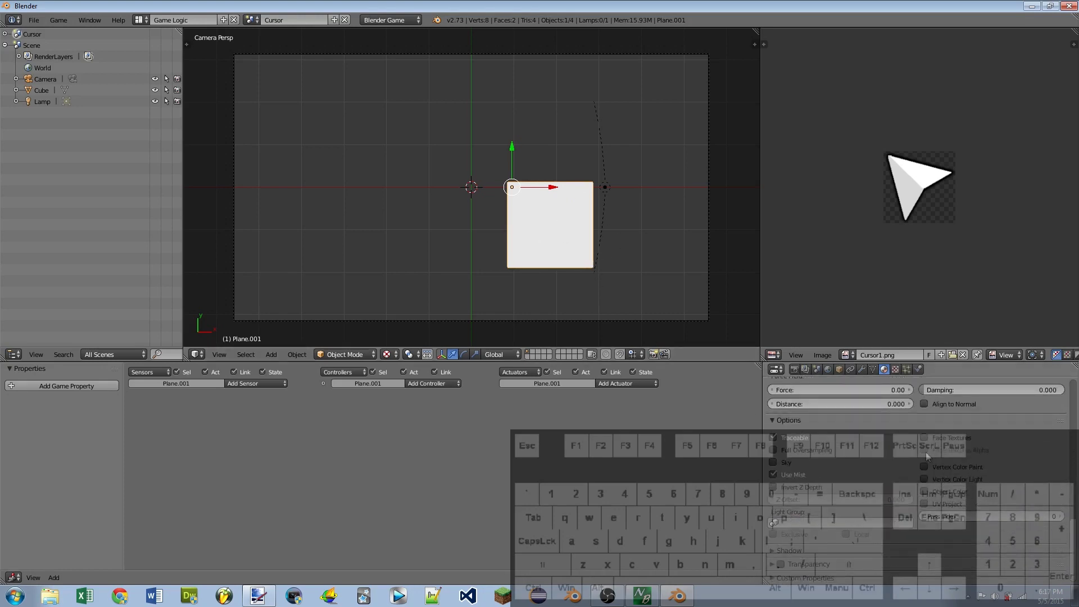
click(782, 563)
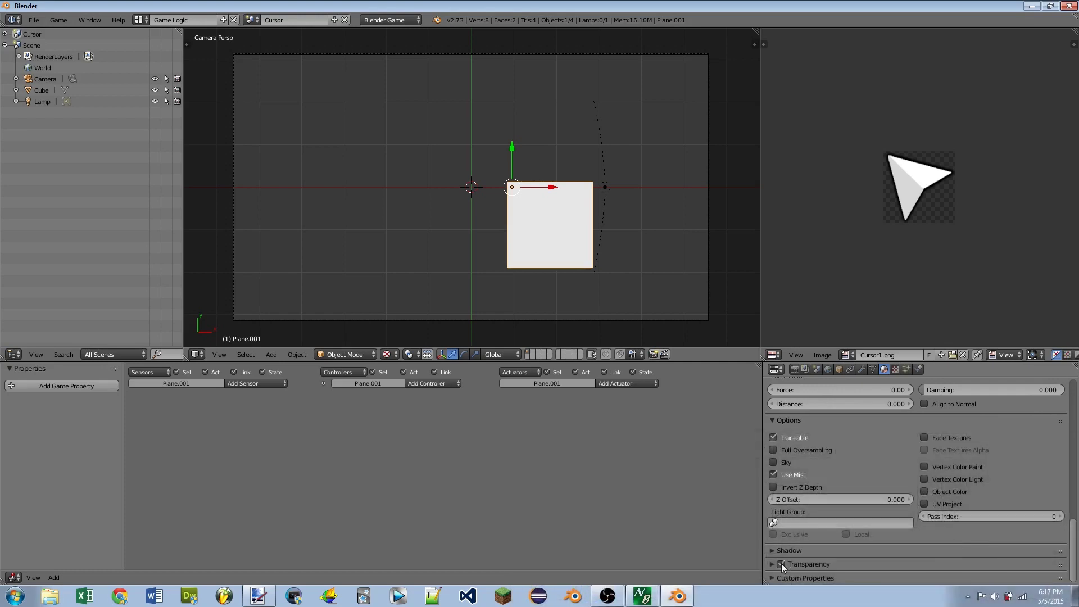
click(771, 564)
scroll(784, 559, down, 2)
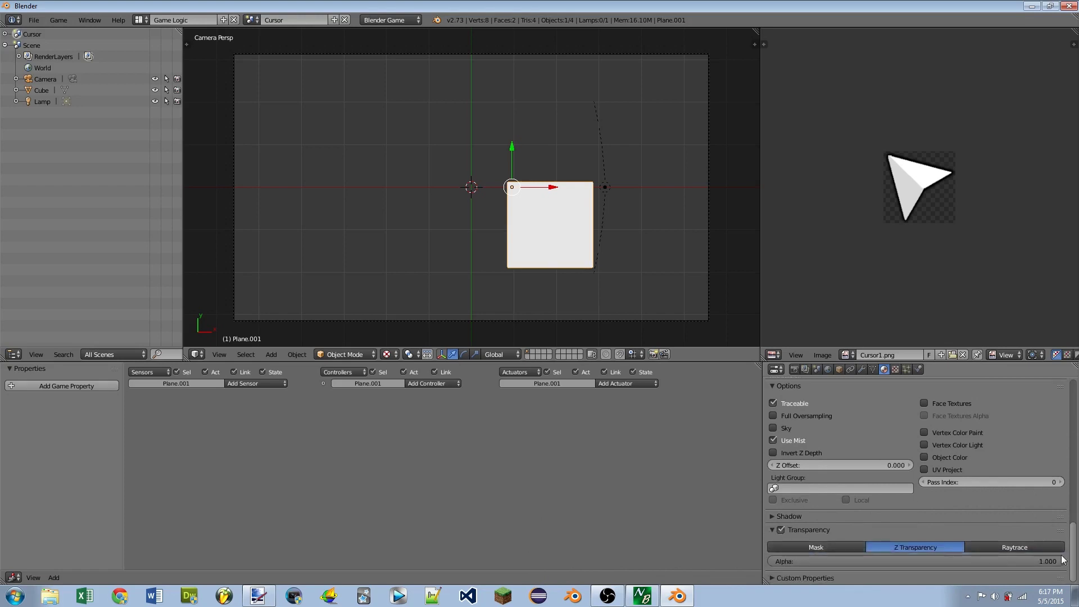
drag(997, 561, 772, 561)
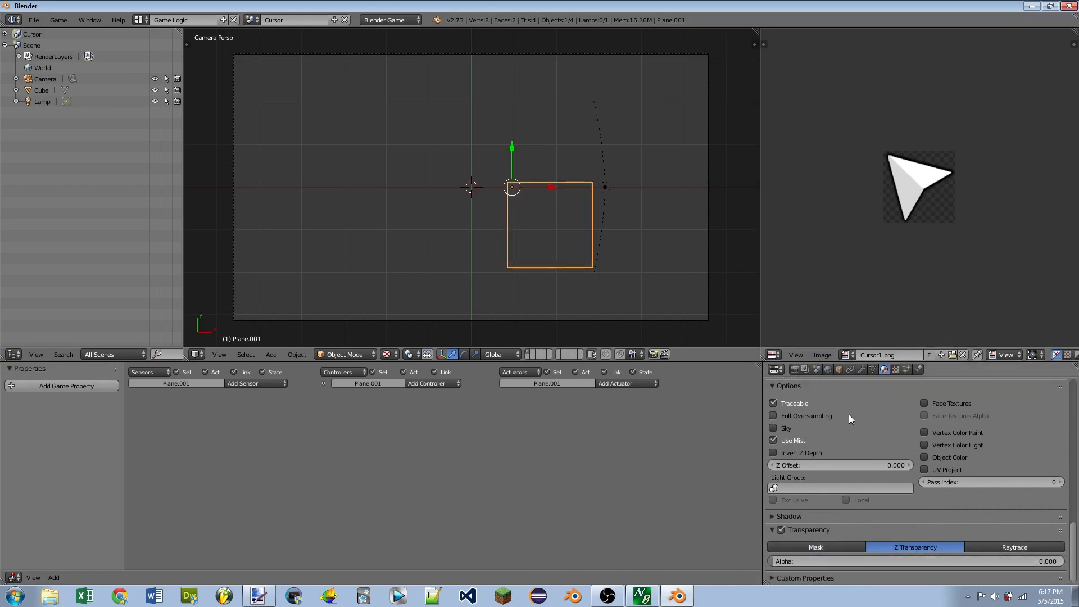
Step: Add a new Image or Movie texture to the Cursor material using Cursor1.png
click(896, 369)
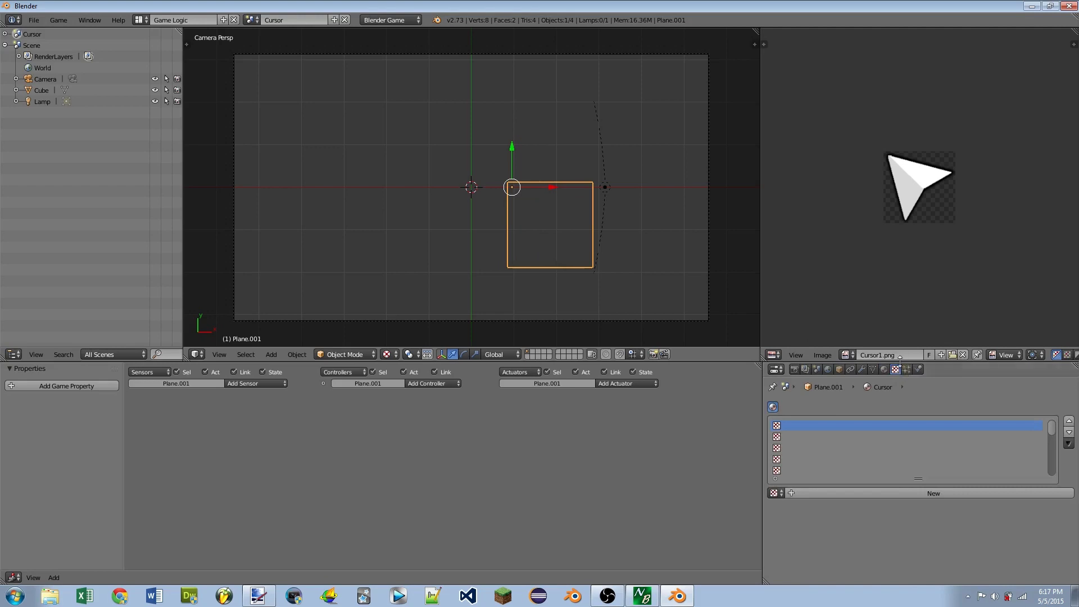
click(864, 491)
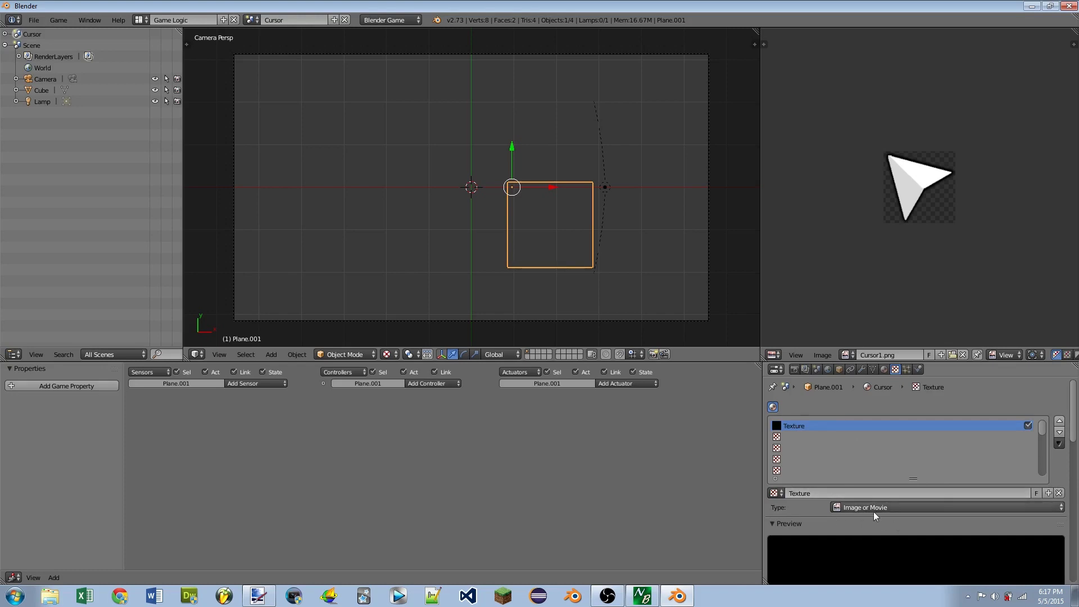
scroll(877, 494, down, 5)
click(872, 394)
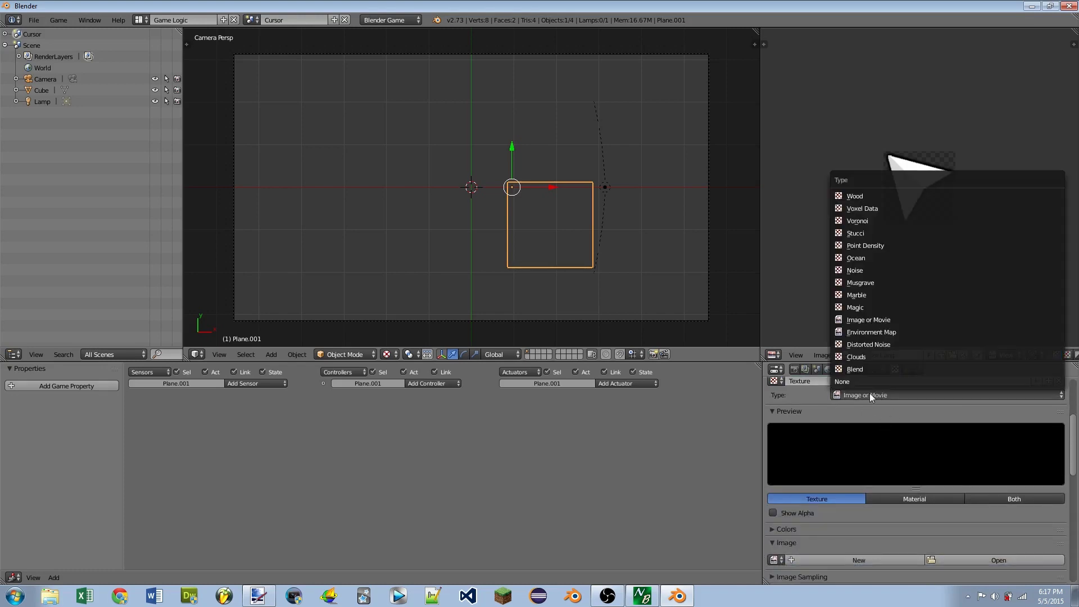
click(868, 319)
scroll(828, 451, down, 2)
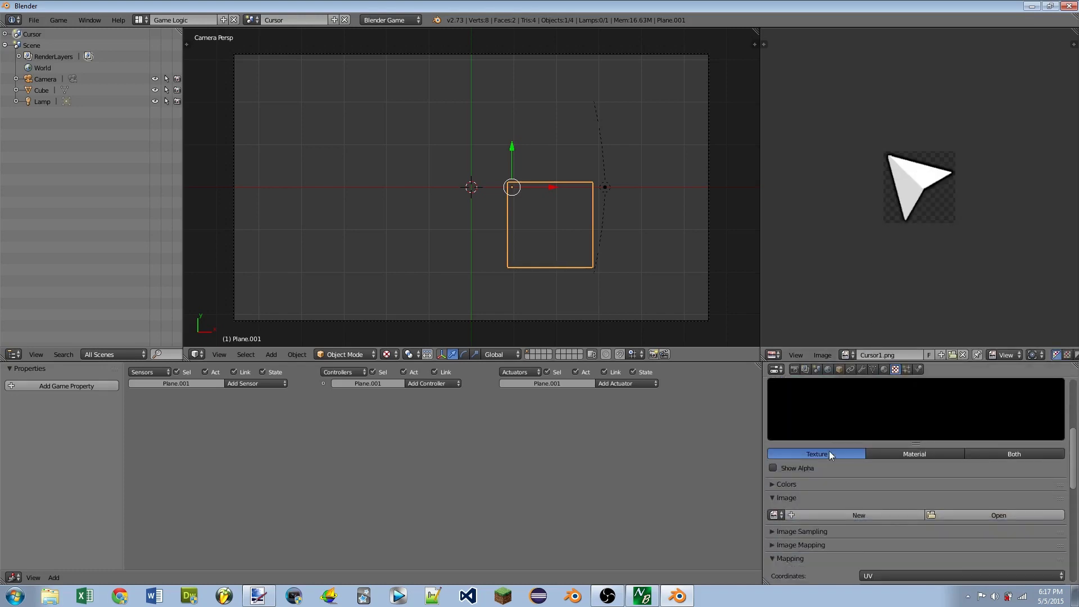
scroll(848, 467, down, 3)
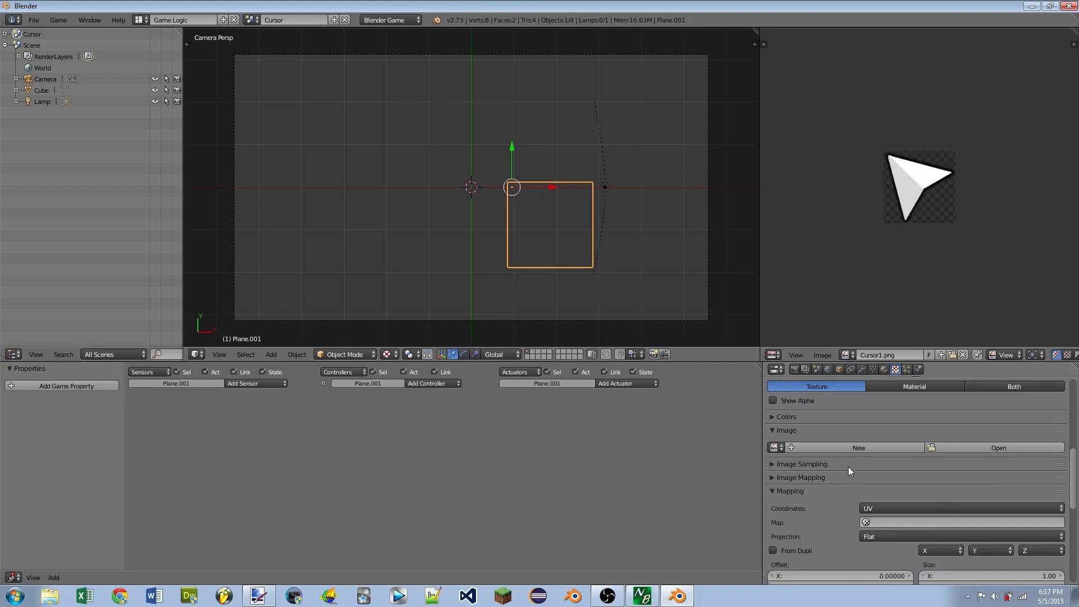
click(774, 447)
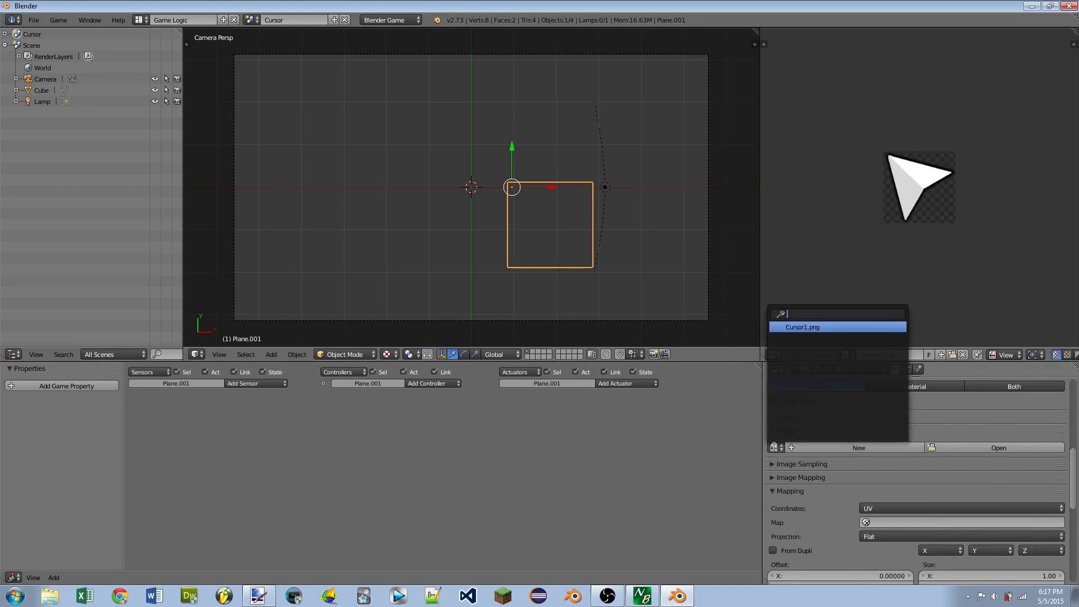
click(801, 326)
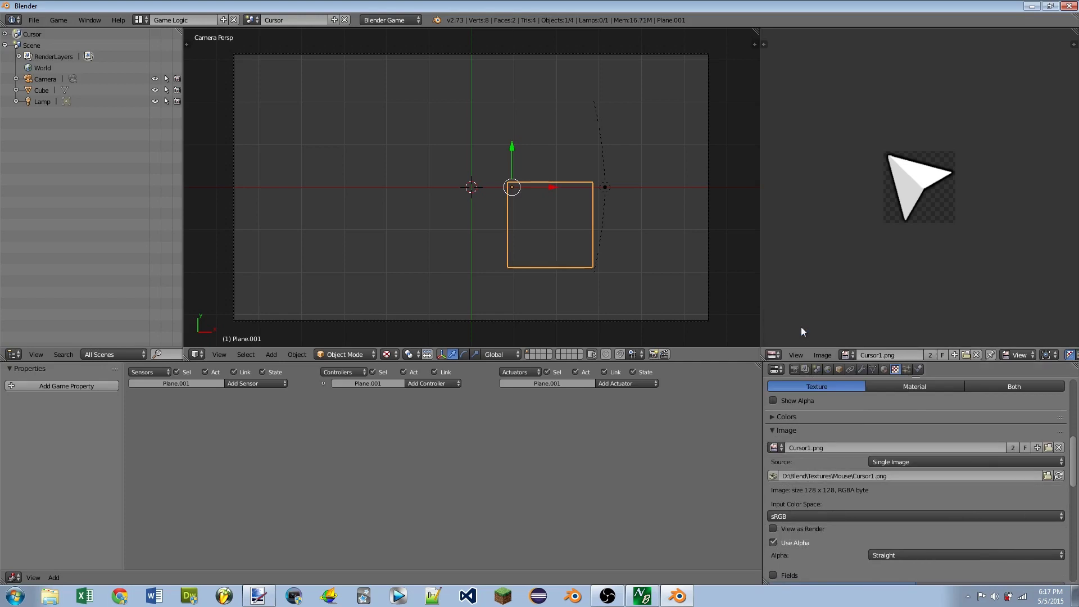
scroll(854, 483, down, 10)
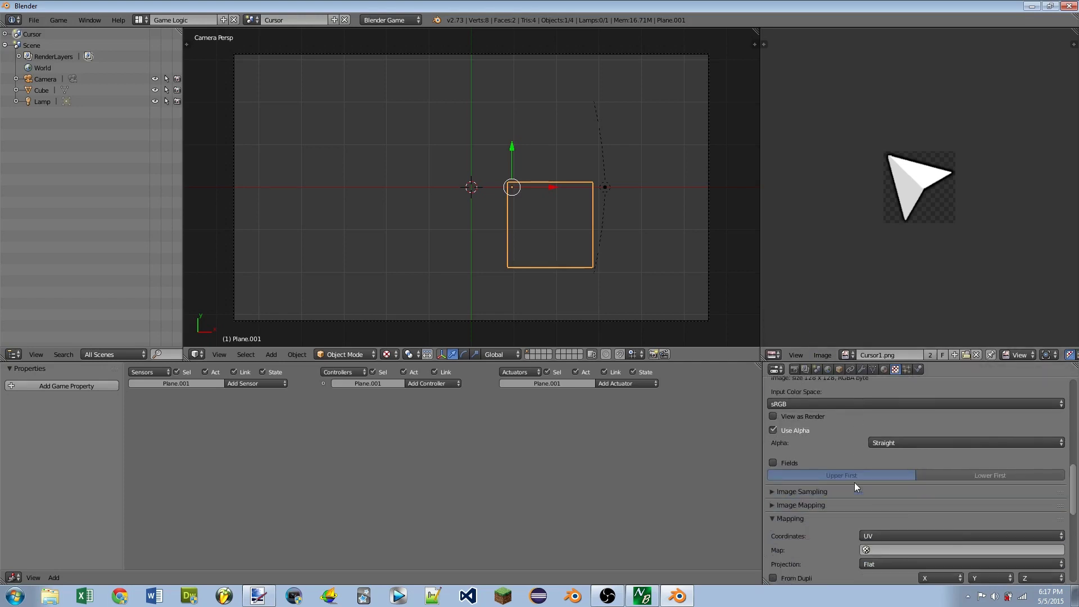
Step: Tick Alpha under the texture's Diffuse Influence so the image controls transparency
scroll(853, 485, down, 2)
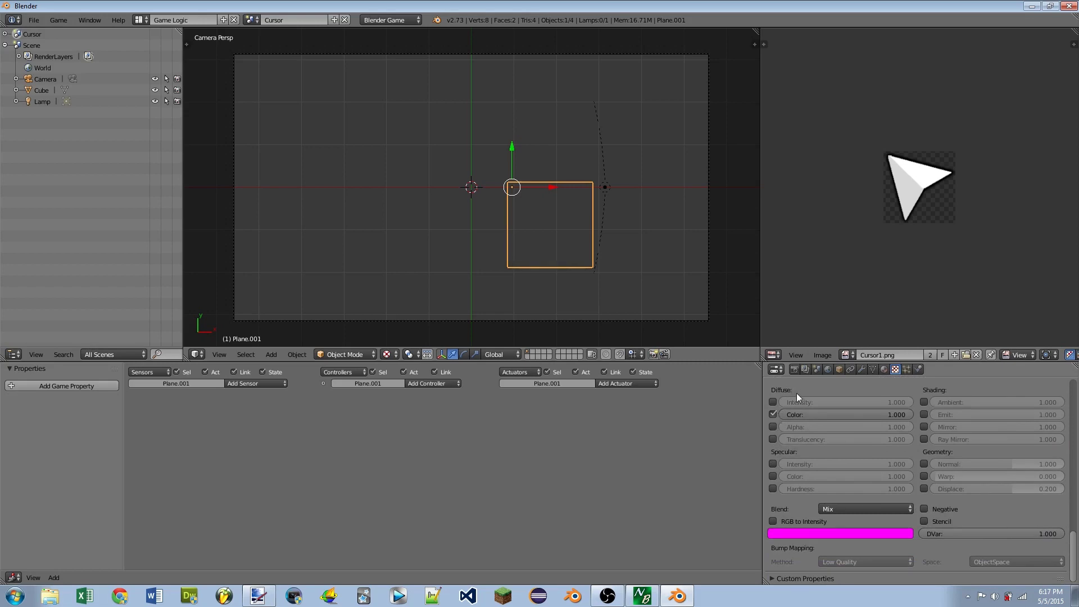
scroll(797, 393, up, 1)
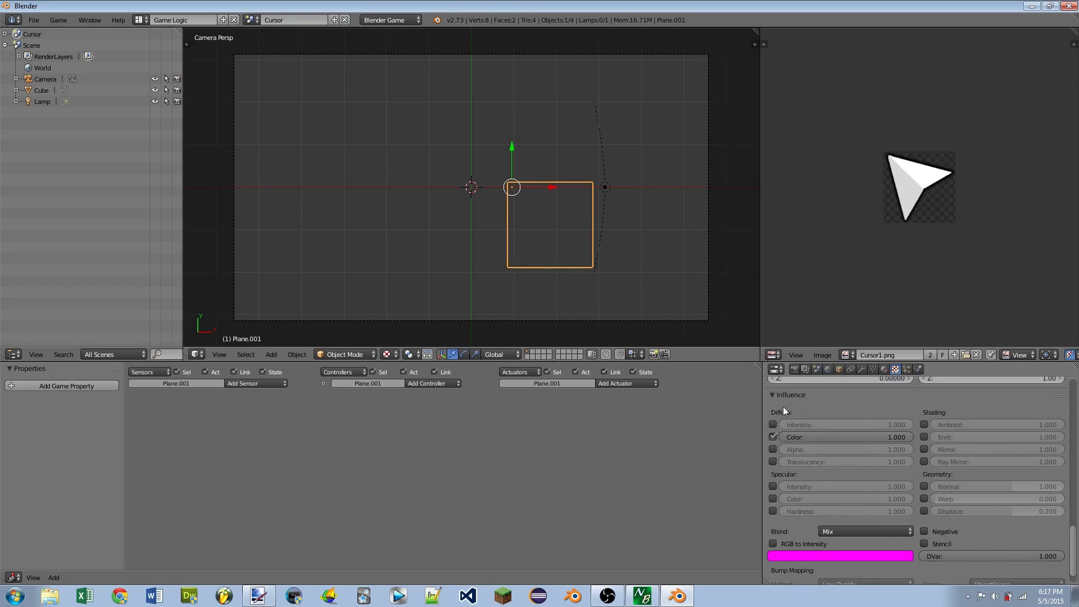
click(773, 450)
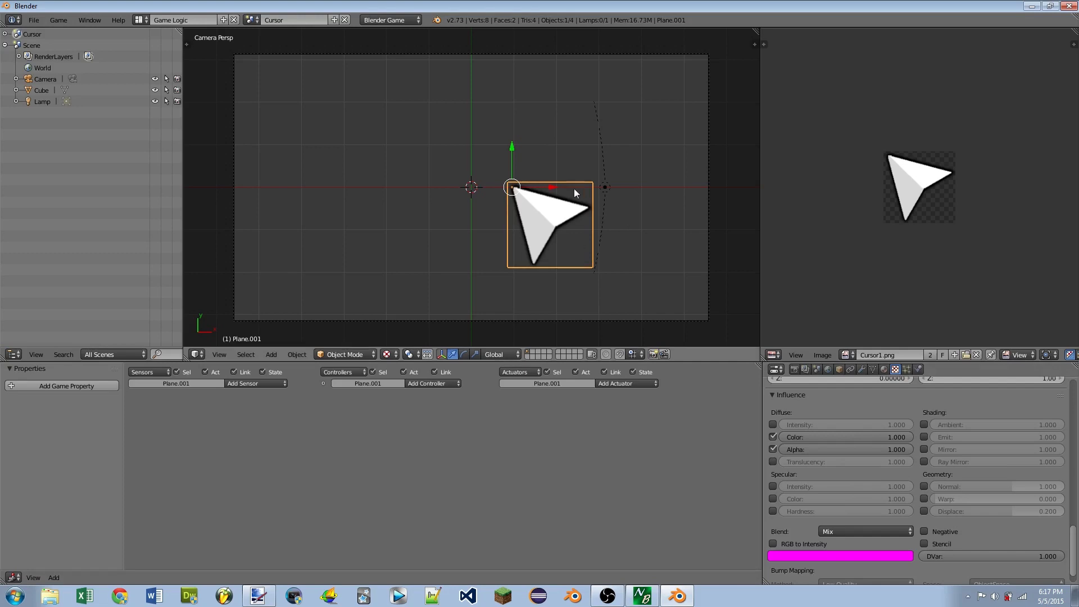
Step: Scale the cursor plane down to about two thirds of its size
scroll(518, 167, up, 2)
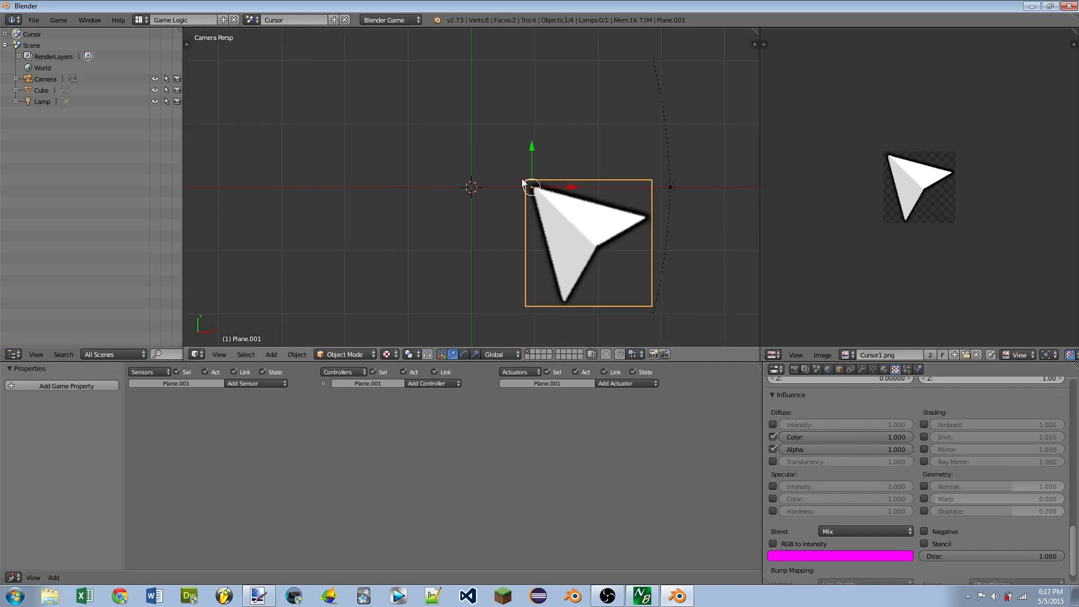
key(s)
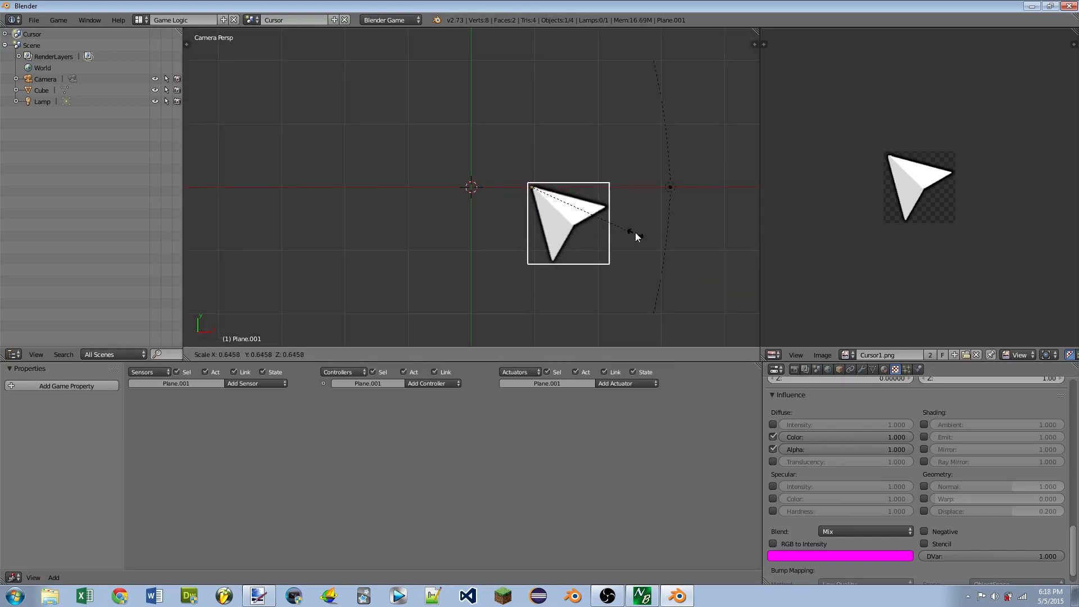
click(584, 199)
scroll(621, 184, up, 5)
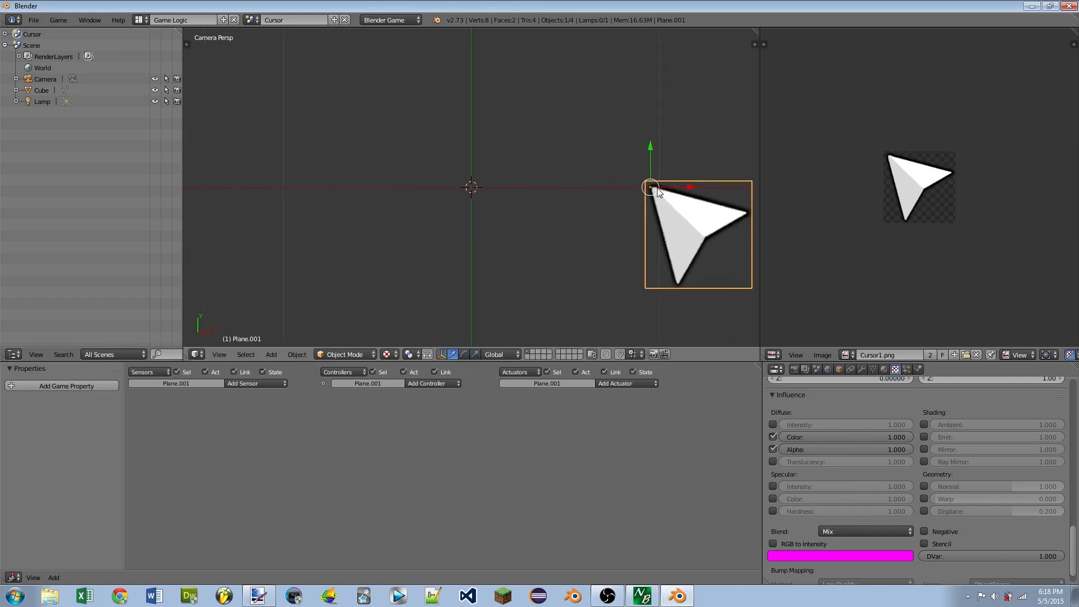
Step: In Edit Mode, move the plane's mesh so the arrow tip sits on the origin, then return to Object Mode
key(Tab)
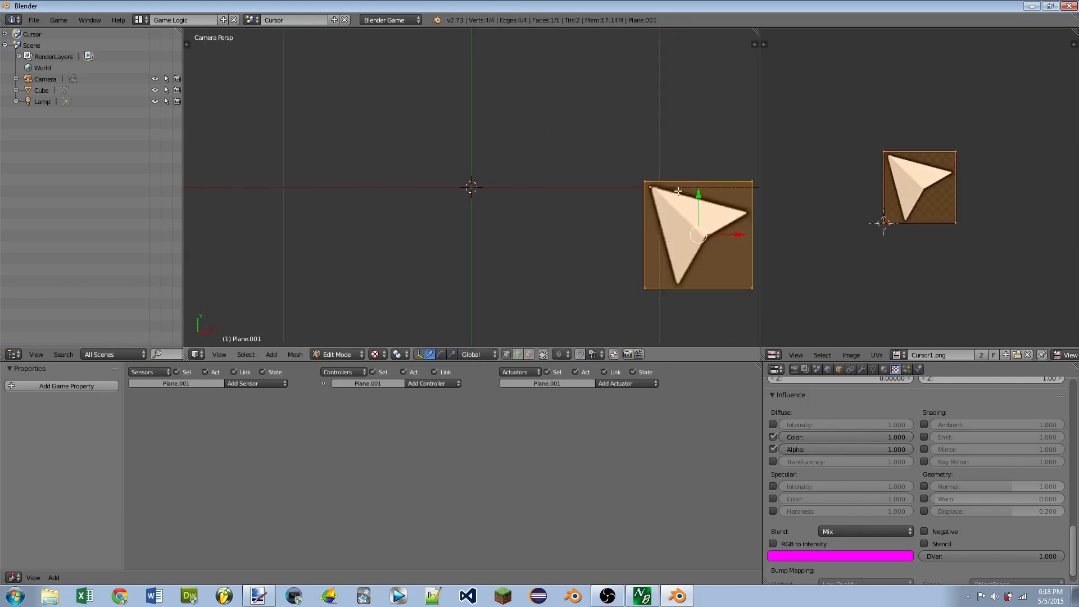
key(g)
click(636, 184)
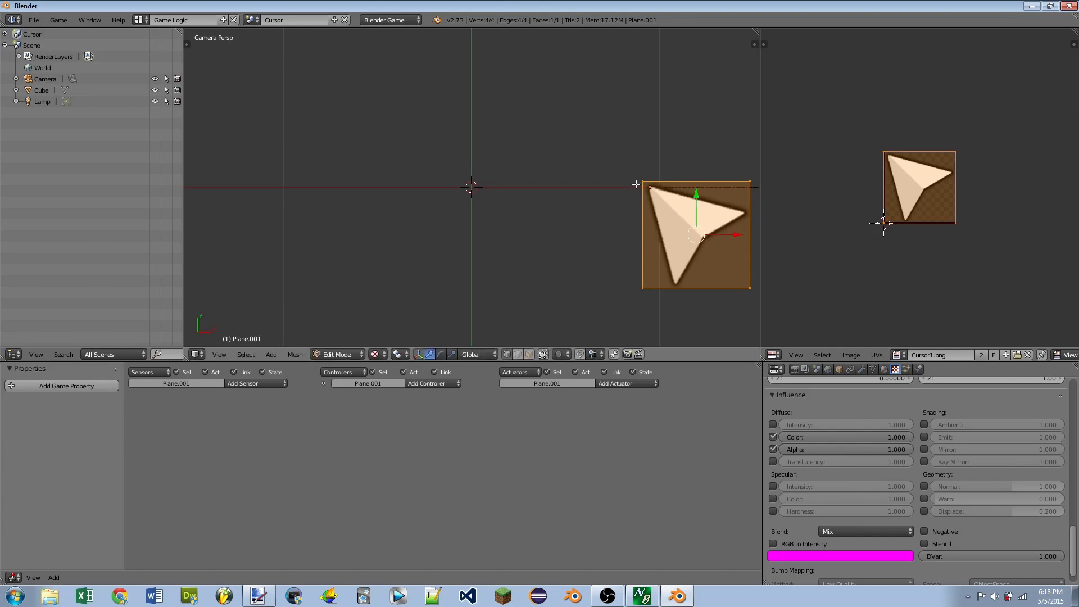
key(Tab)
scroll(642, 204, down, 2)
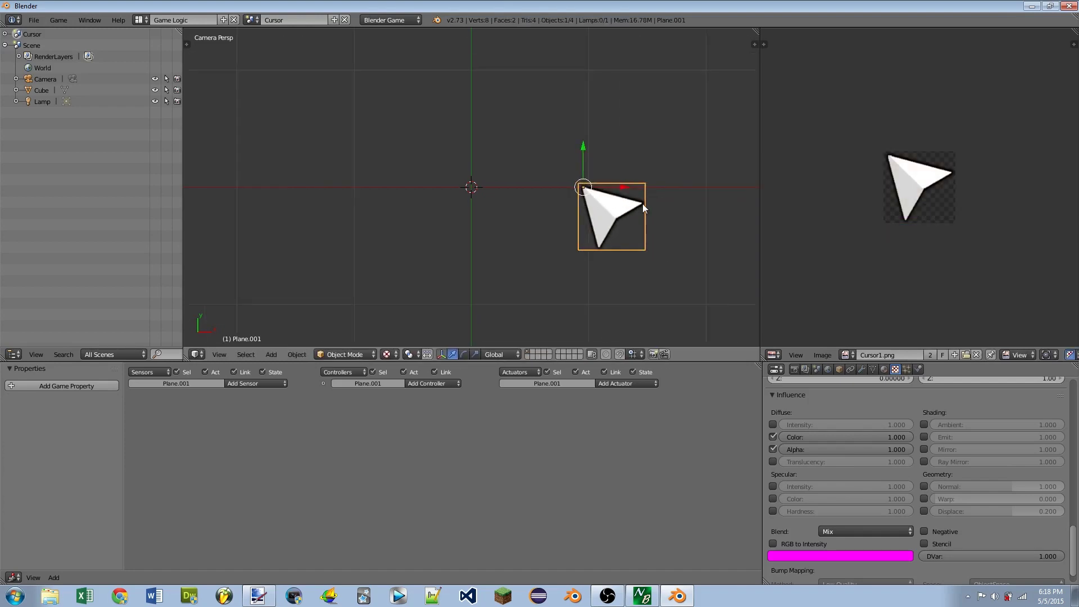
scroll(643, 203, down, 3)
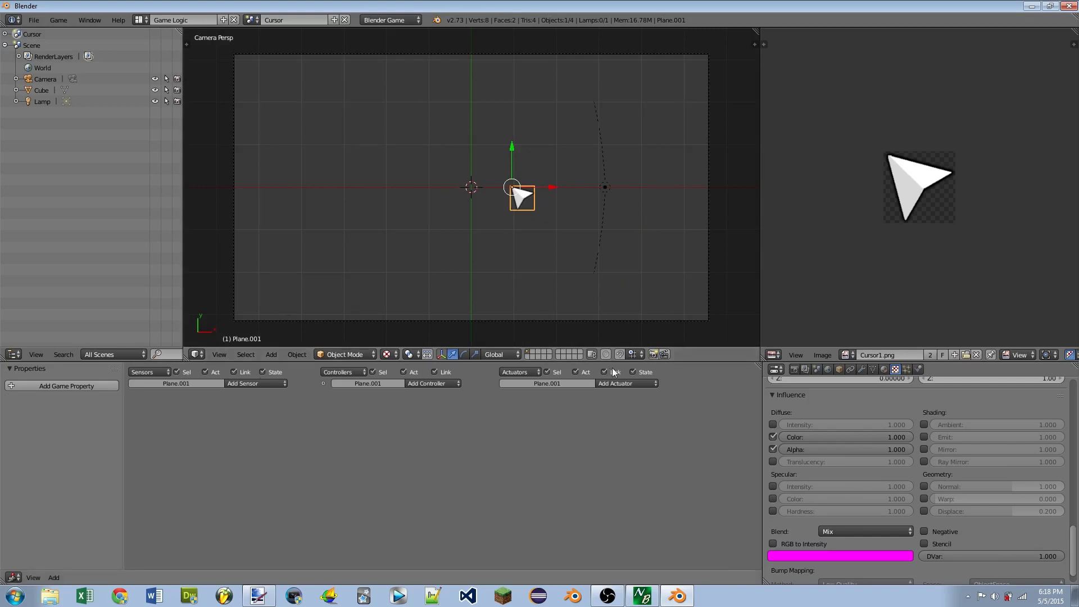
click(266, 384)
Step: Add a Mouse sensor set to Mouse Over Any, collapse it, and add a Python controller
click(248, 466)
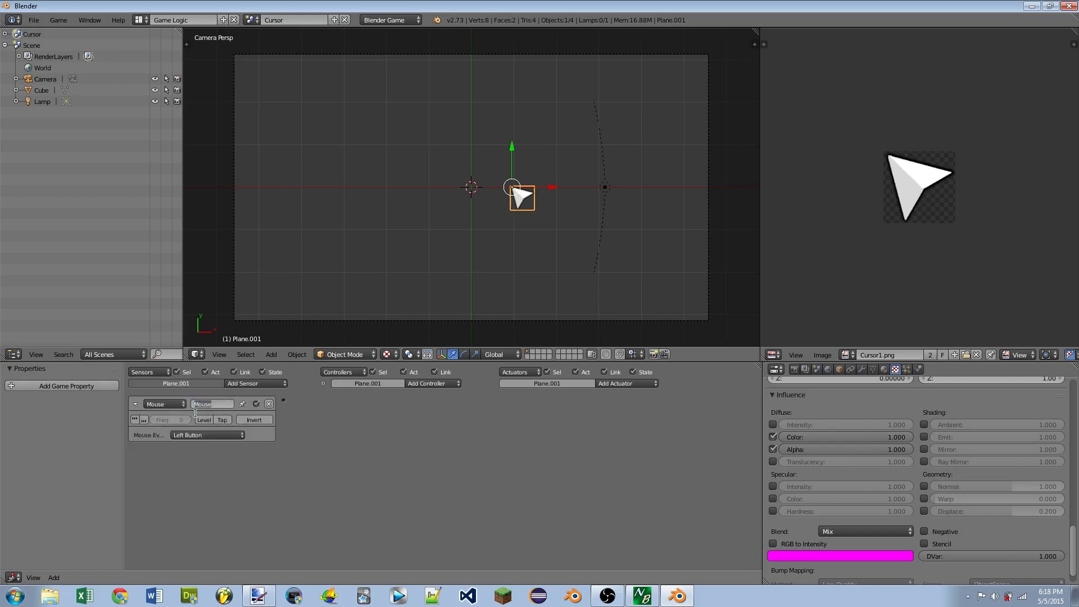
click(223, 458)
click(183, 436)
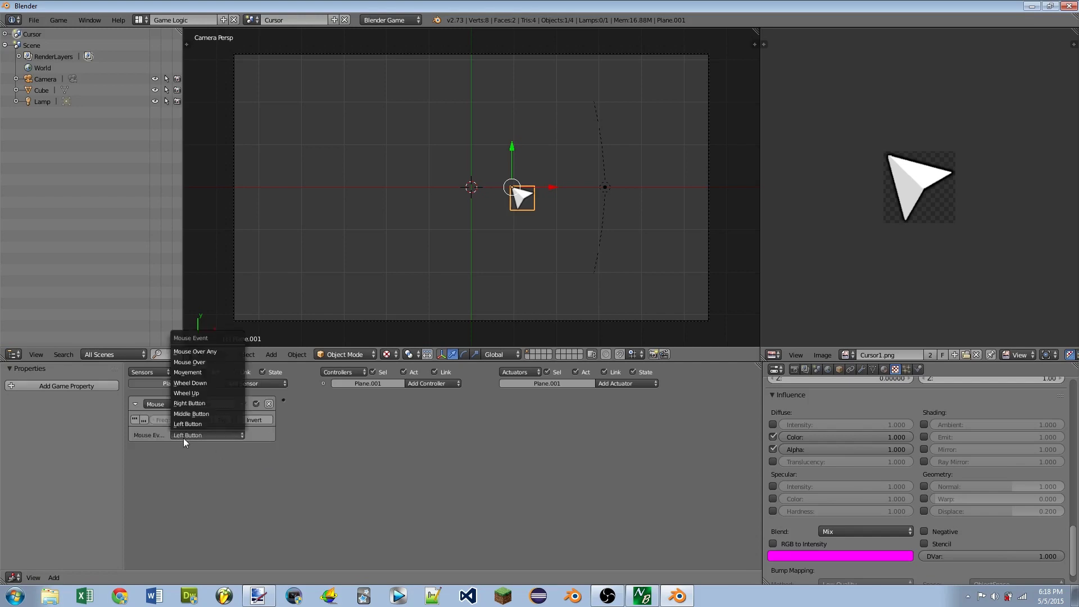
click(206, 352)
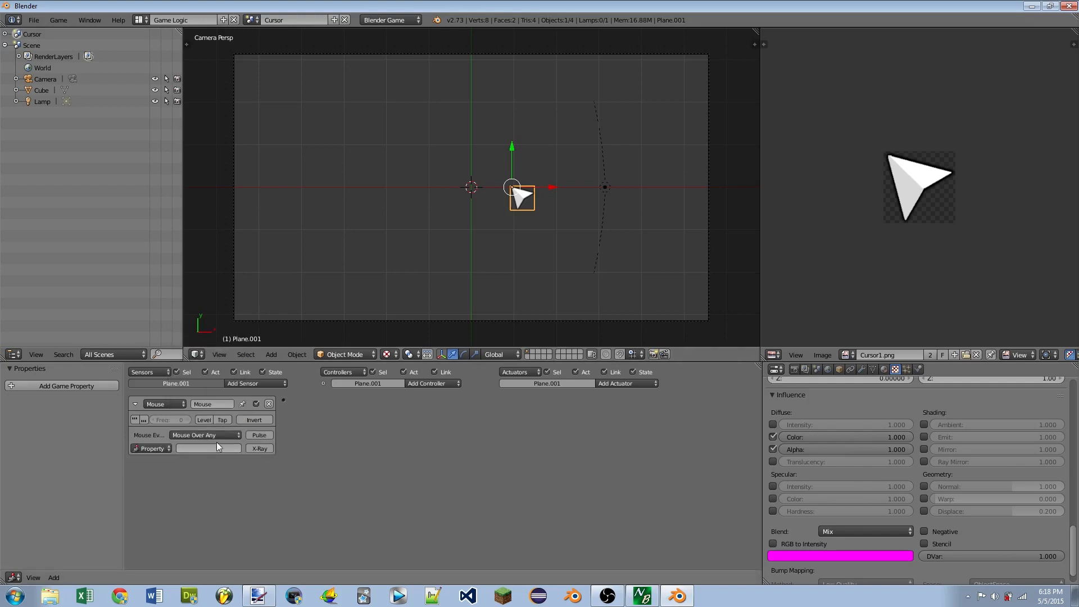
click(133, 403)
click(436, 385)
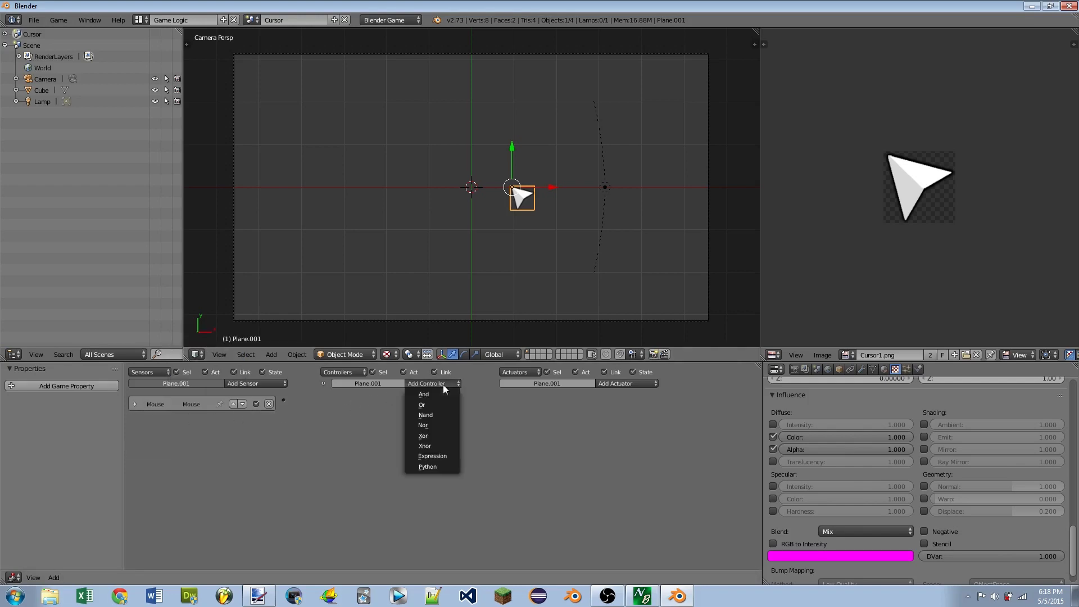
click(436, 467)
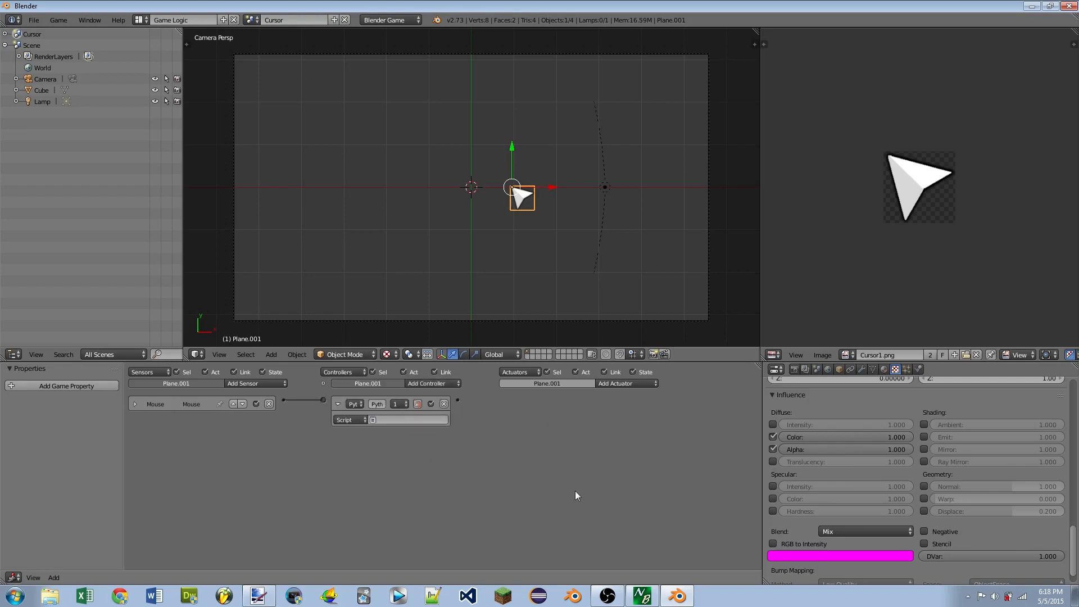
Step: Set Plane.001's Physics Type to No Collision and collapse the Physics panel
click(919, 369)
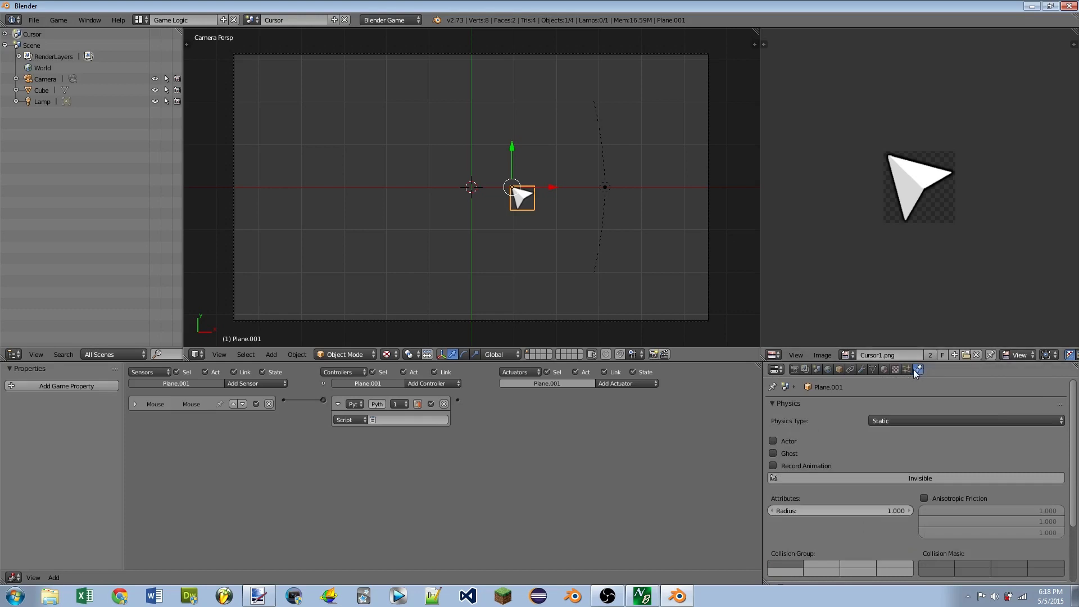
click(911, 421)
click(908, 408)
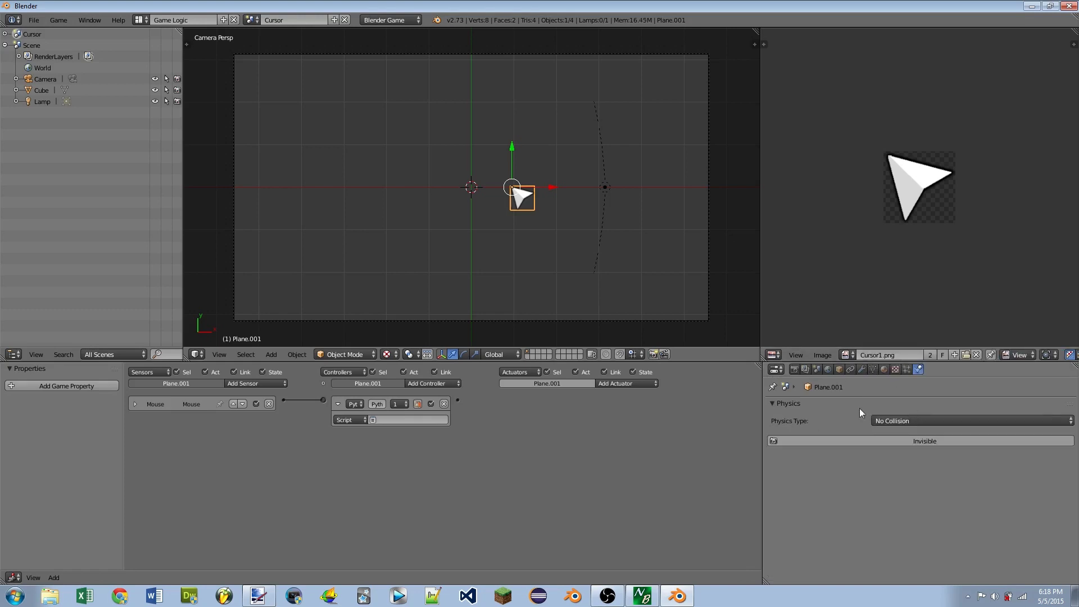
click(768, 401)
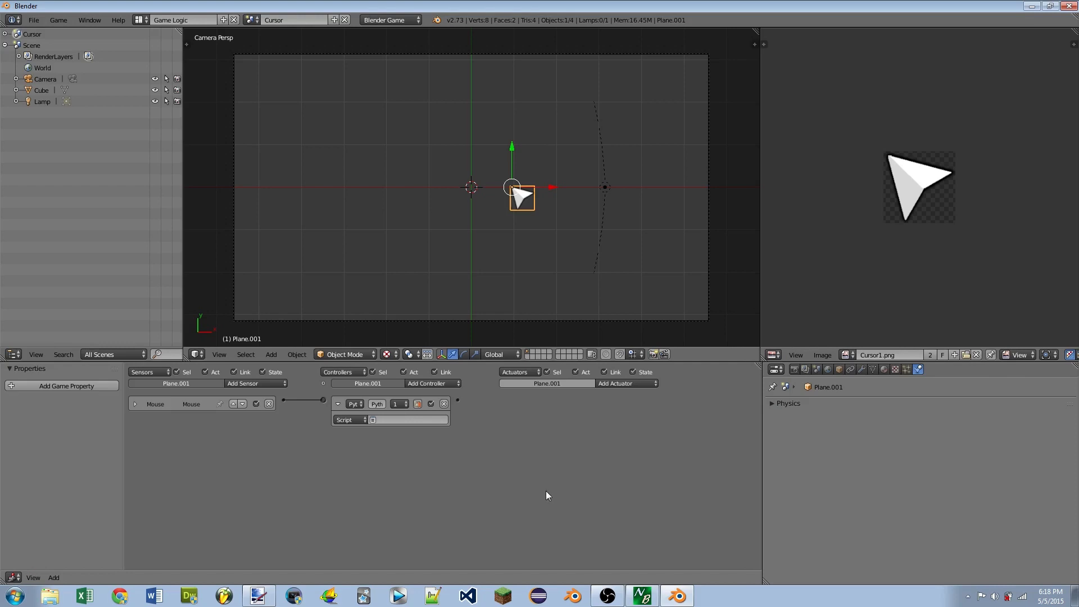
Step: Turn the UV/Image Editor area into a Text Editor
drag(762, 414, 760, 413)
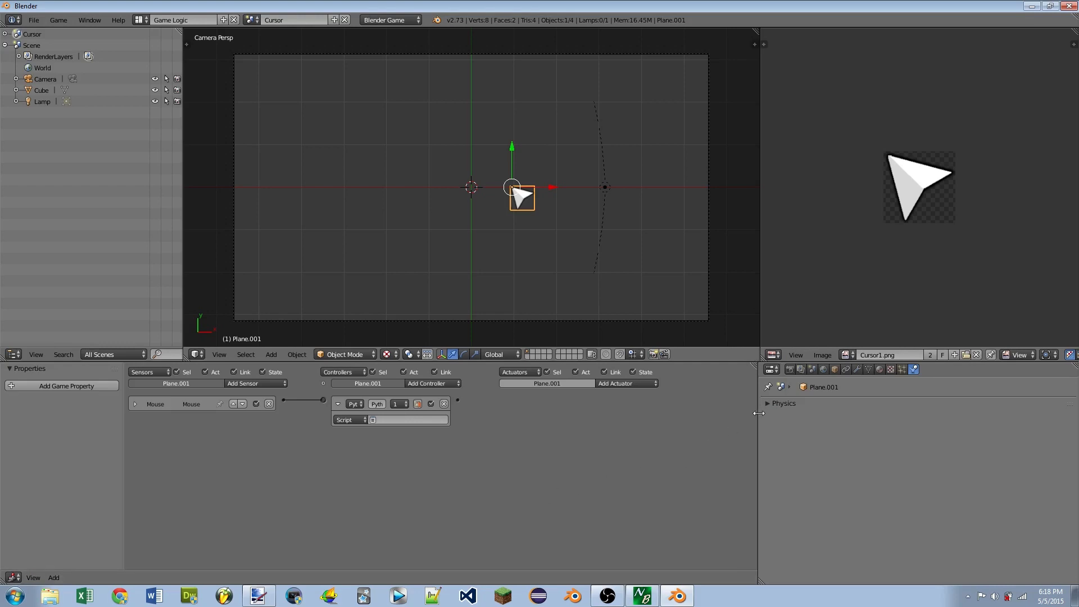
click(780, 354)
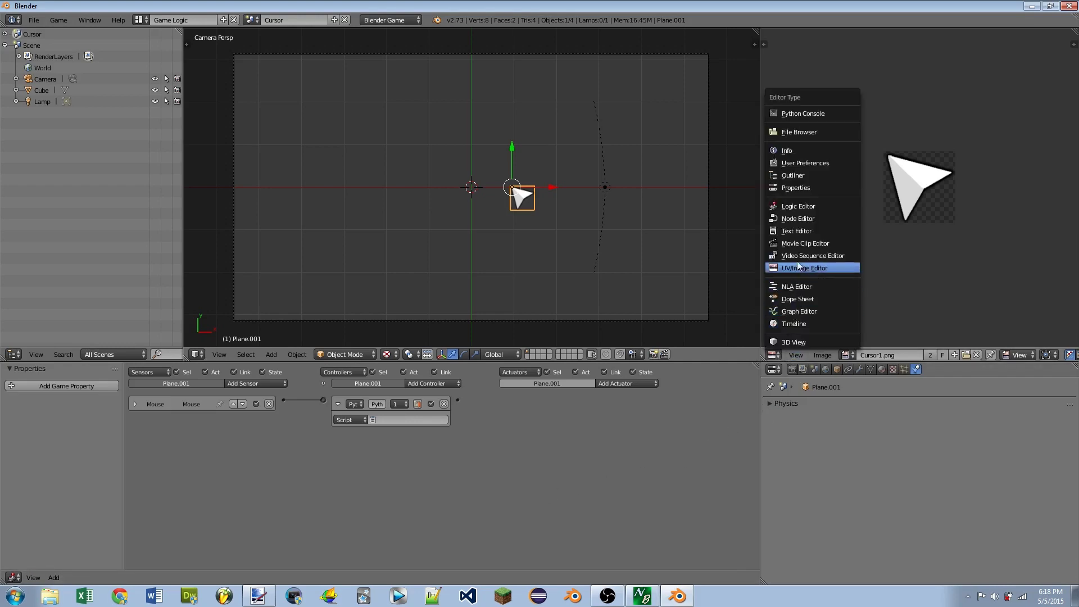
click(797, 233)
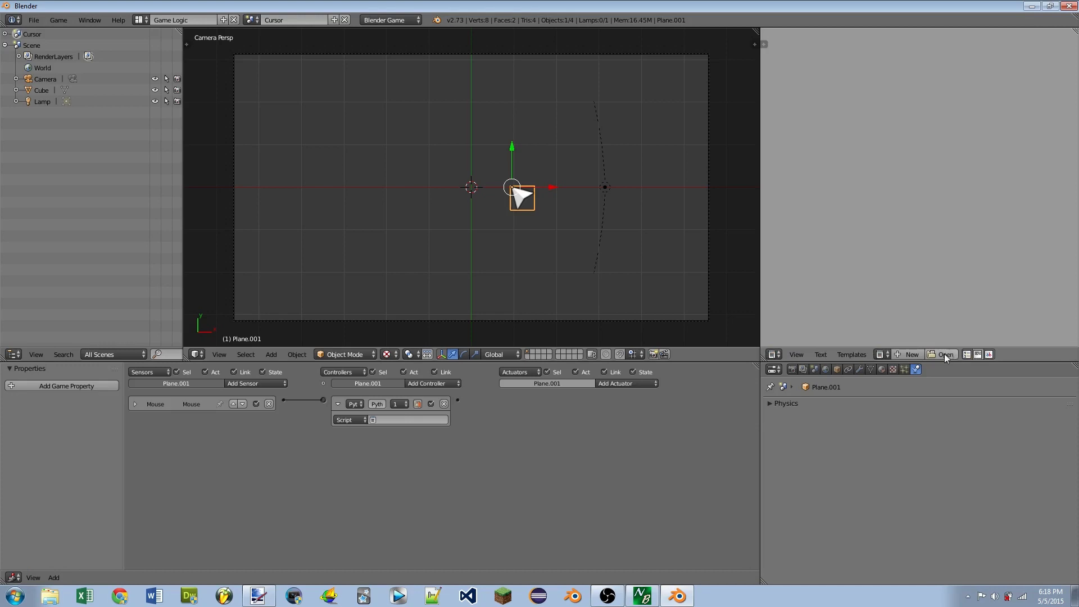
Step: Create a text block named cursor and assign it as the Python controller's script
click(910, 355)
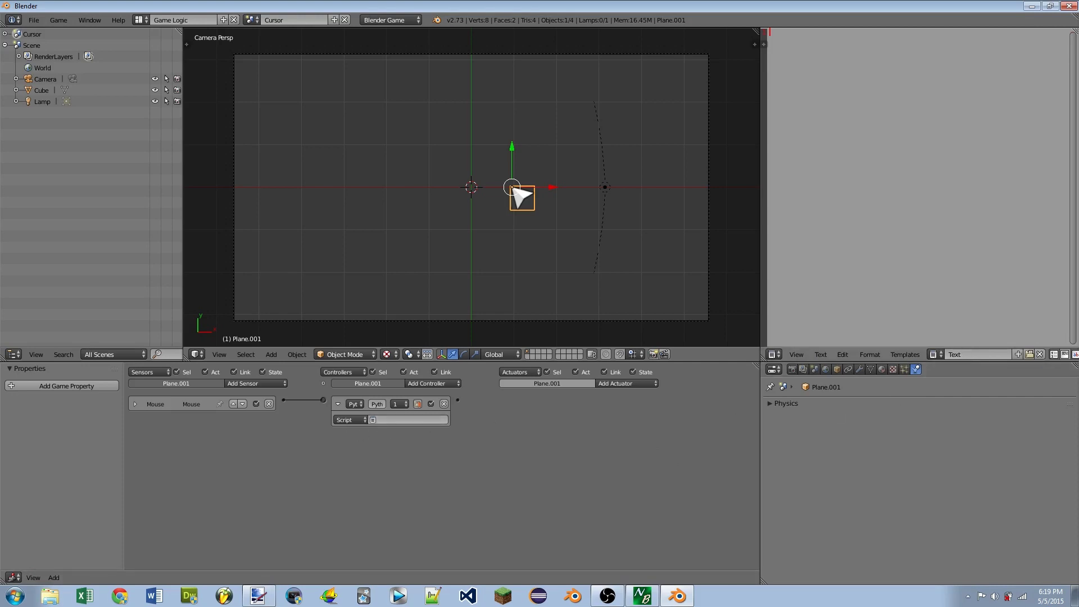
text(cursor)
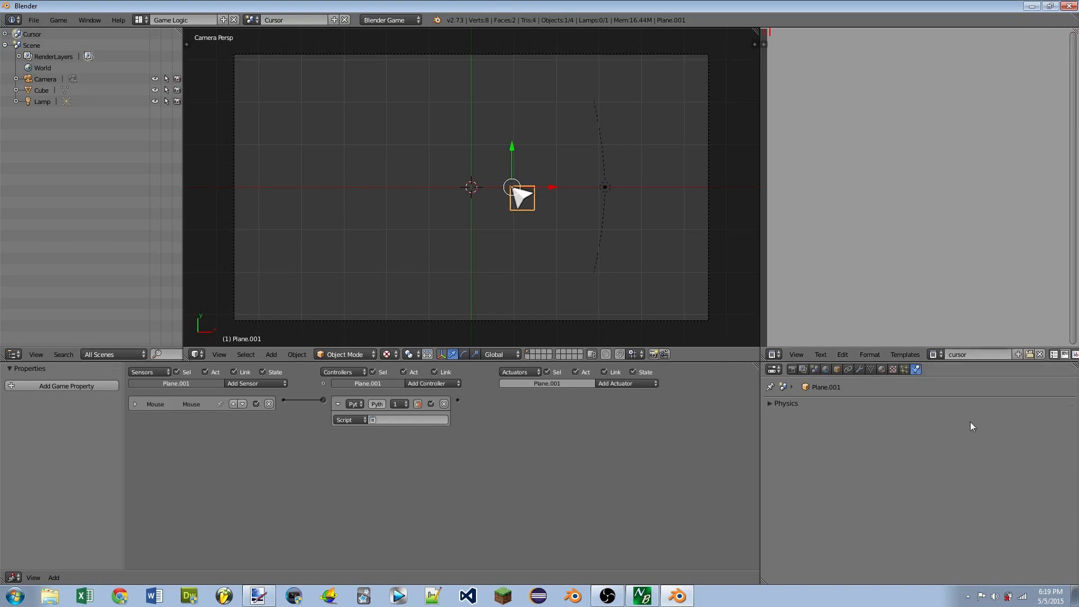
click(494, 420)
click(399, 423)
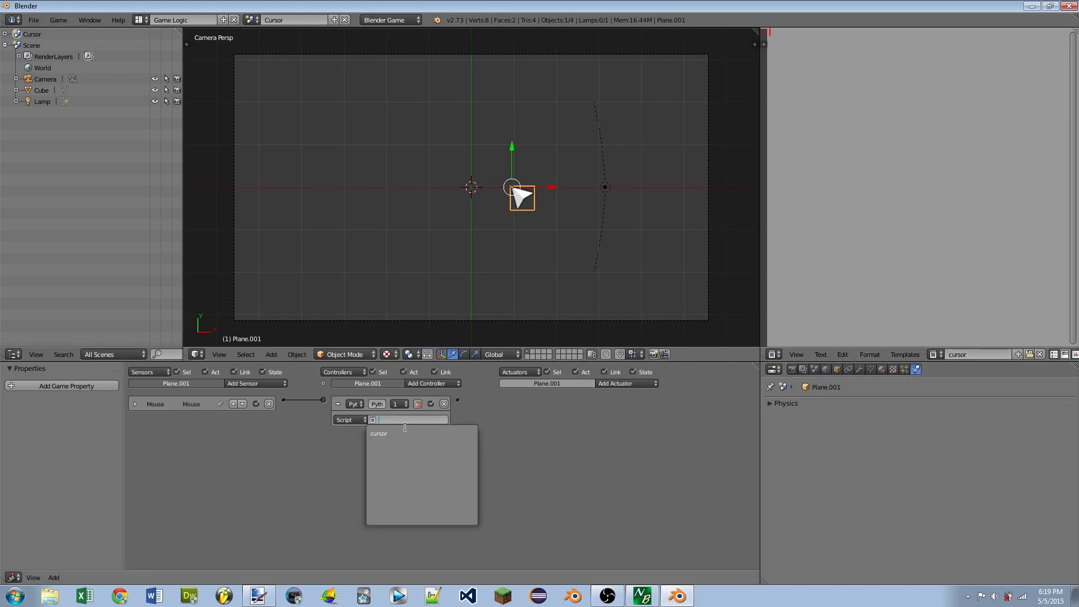
click(405, 429)
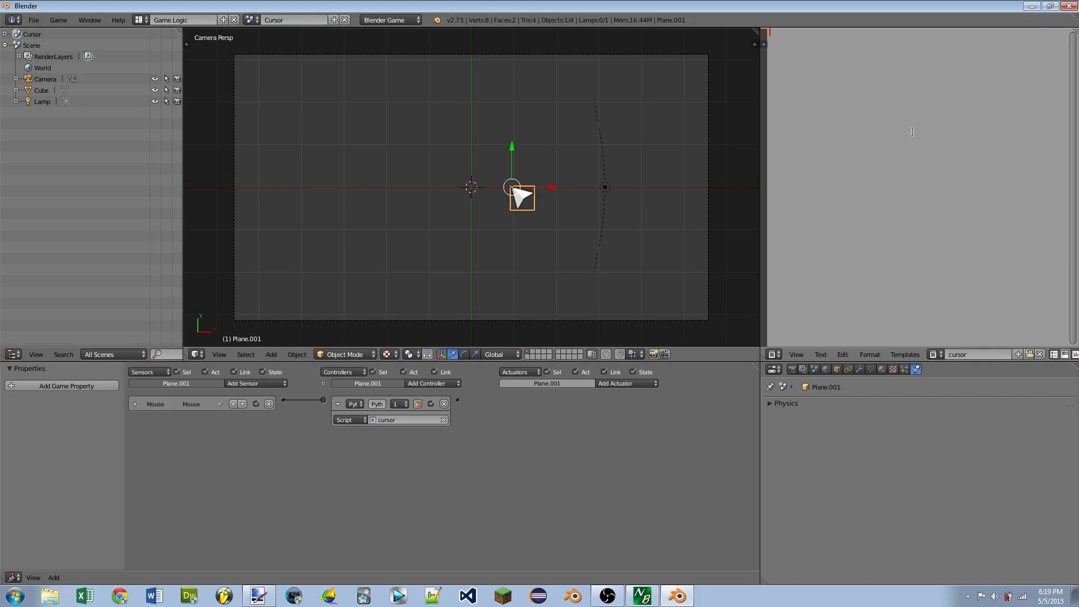
Step: Type 'from bge import logic', controller = logic.getCurrentController(), own = controller.owner, then run to check errors
text(for)
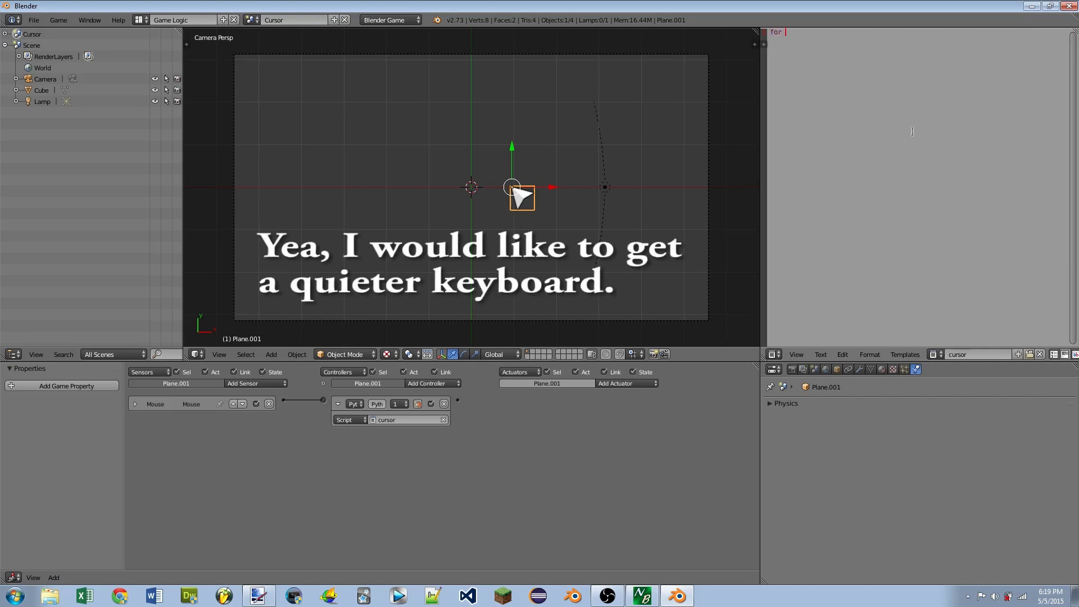
key(BackSpace)
key(BackSpace)
key(BackSpace)
text(rom )
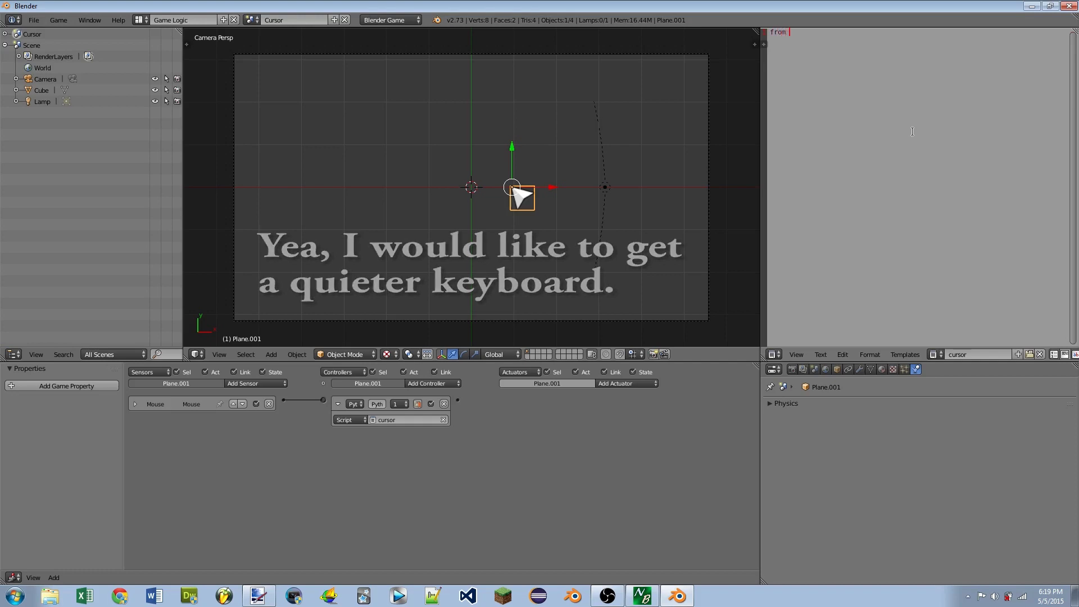
text(bge import logic)
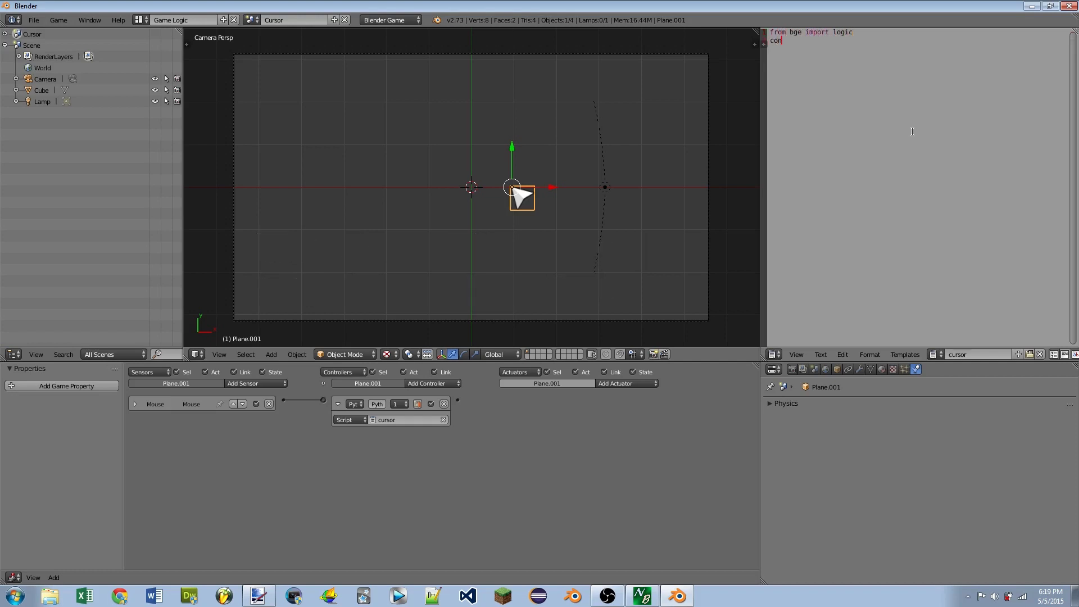
text(troller)
text( = logic.get)
text(CurrentC)
text(ontroller() )
text(own = contr)
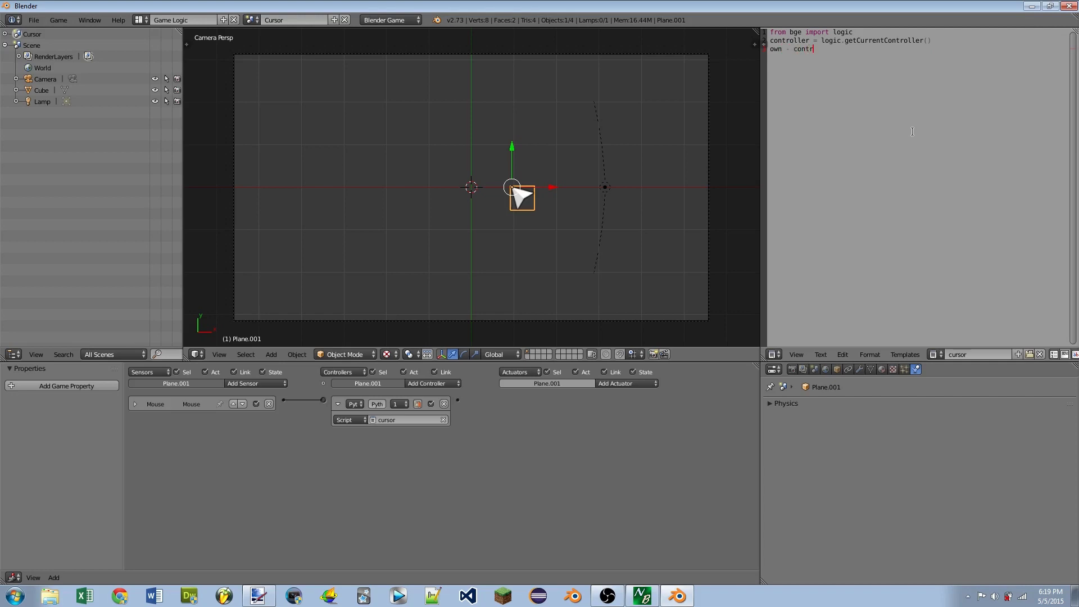
text(oller.owner)
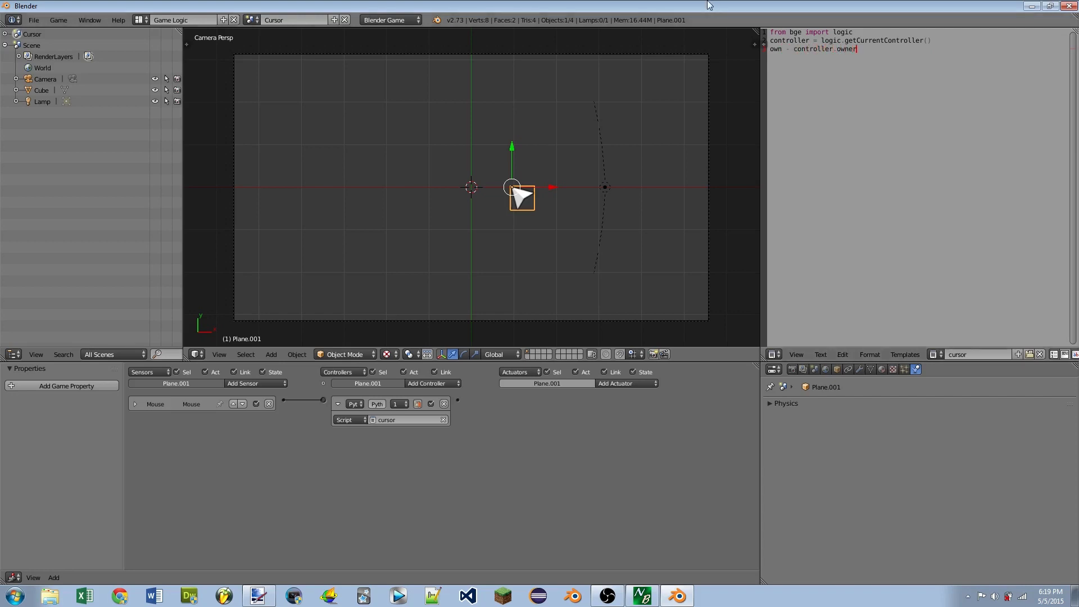
click(786, 49)
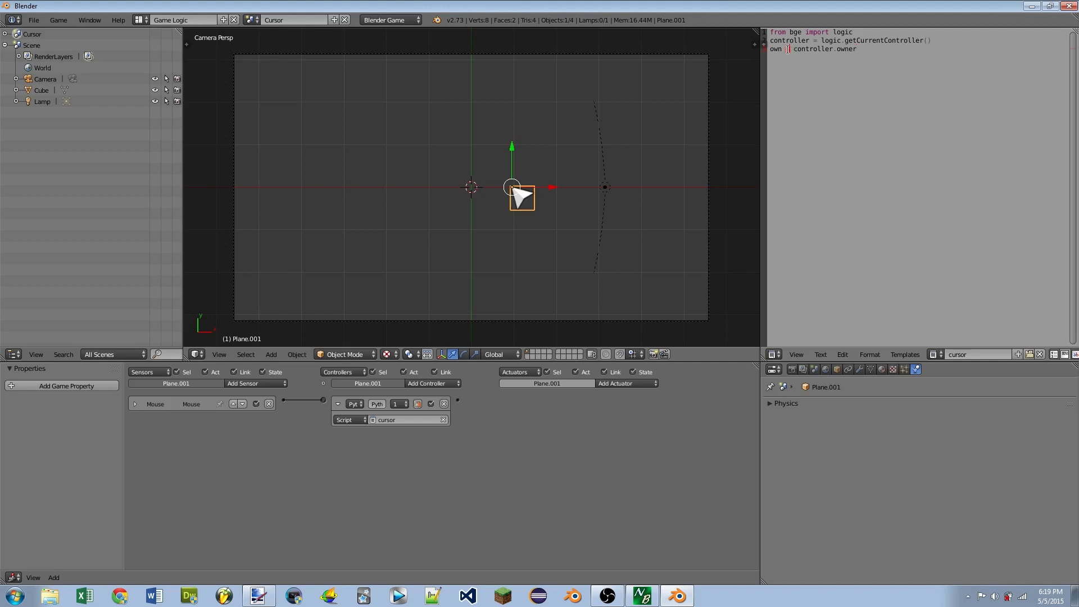
click(899, 75)
key(ctrl+a)
click(902, 59)
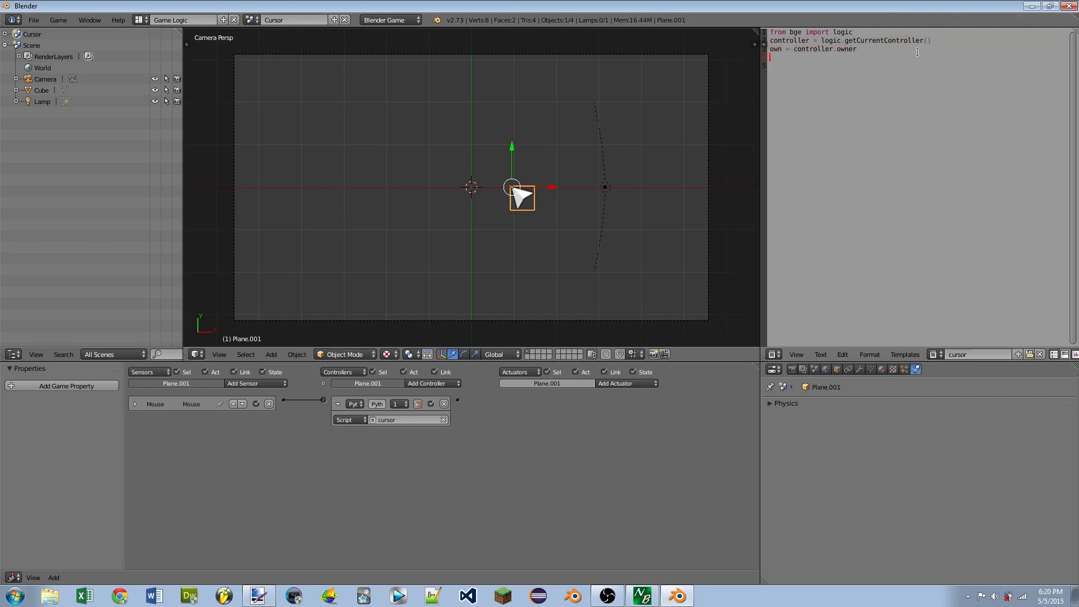
key(ctrl+a)
click(884, 48)
key(alt+p)
key(alt+p)
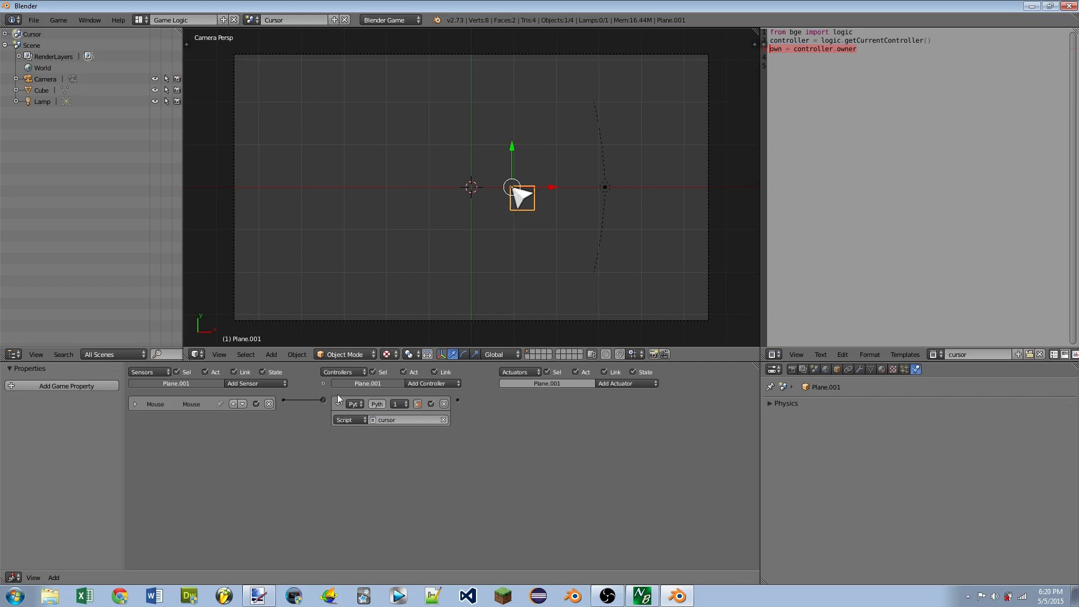
Step: Add the line mouse = controller.sensors['Mouse'] on line 5
click(891, 78)
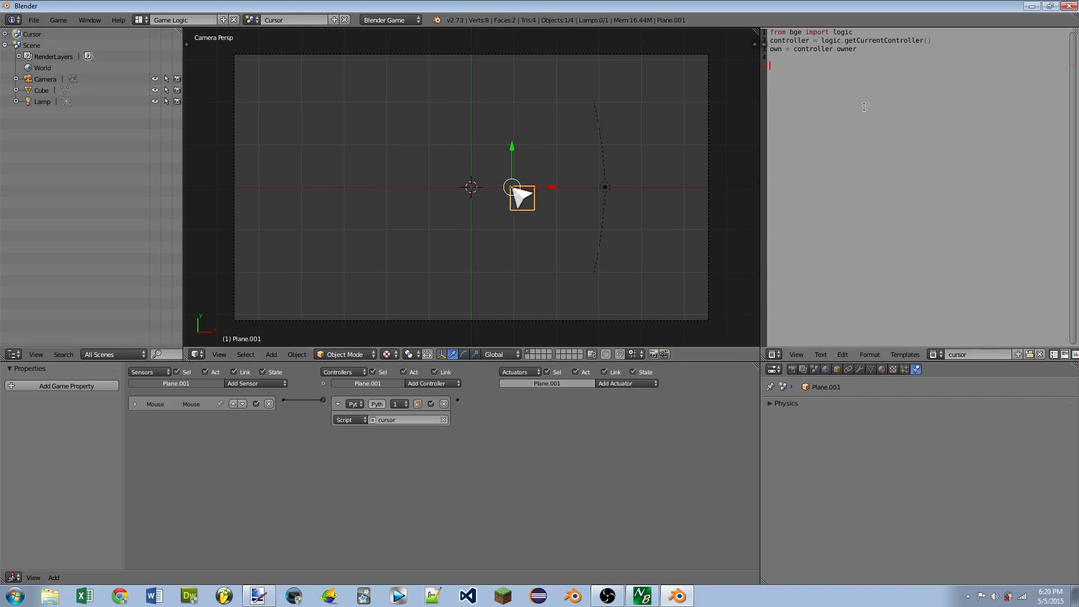
text(mouse = controller.sensors[')
text(Mouse)
double_click(893, 65)
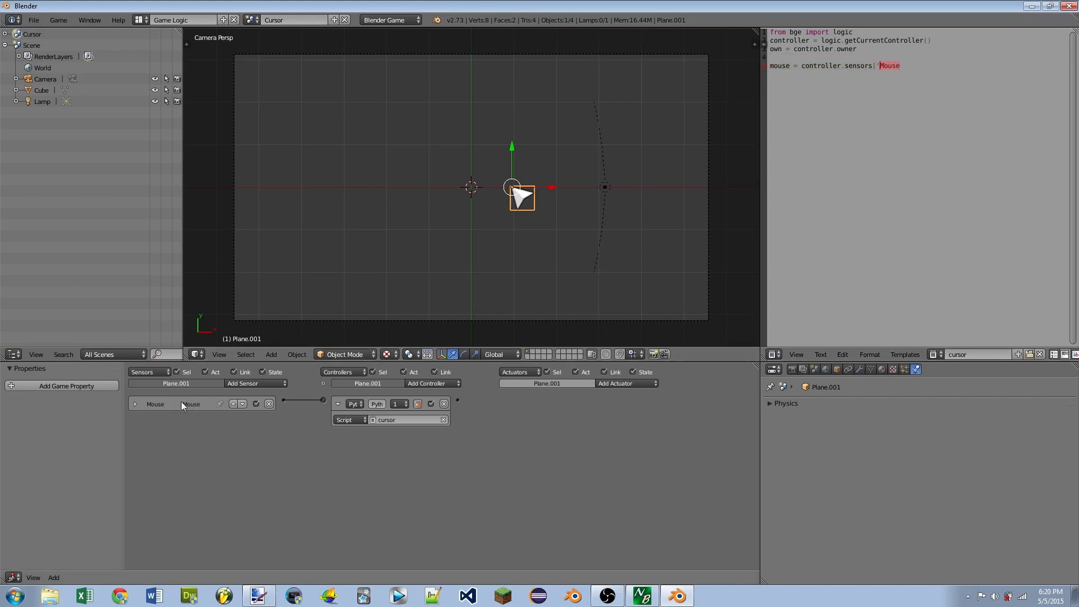
click(938, 65)
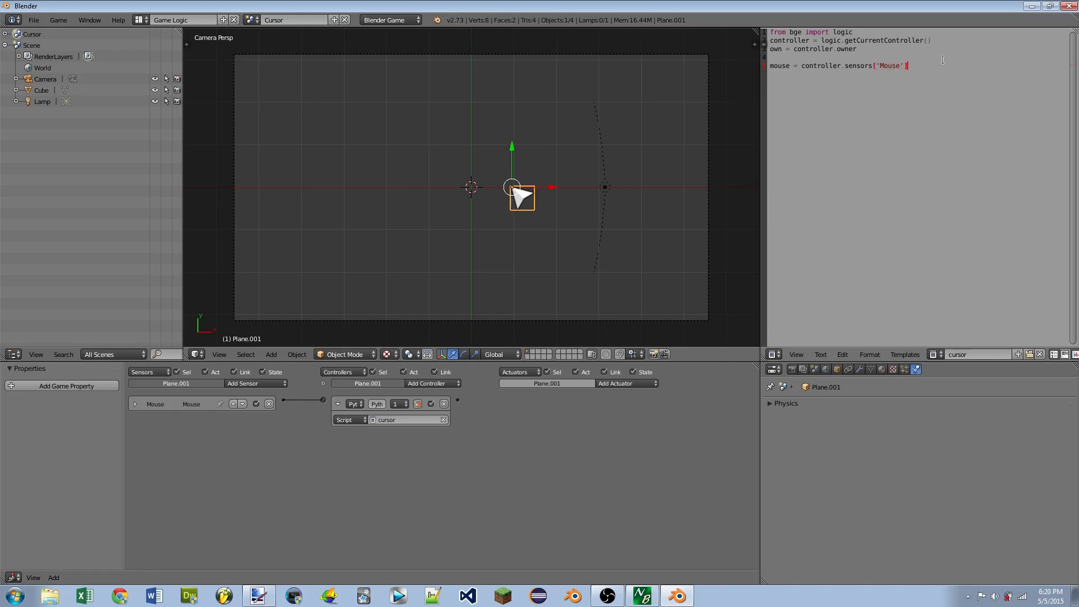
key(shift+Home)
click(914, 61)
Step: Add the line hitPosition = mouse.hitPosition below the mouse sensor line
ctrl+scroll(926, 71, up, 5)
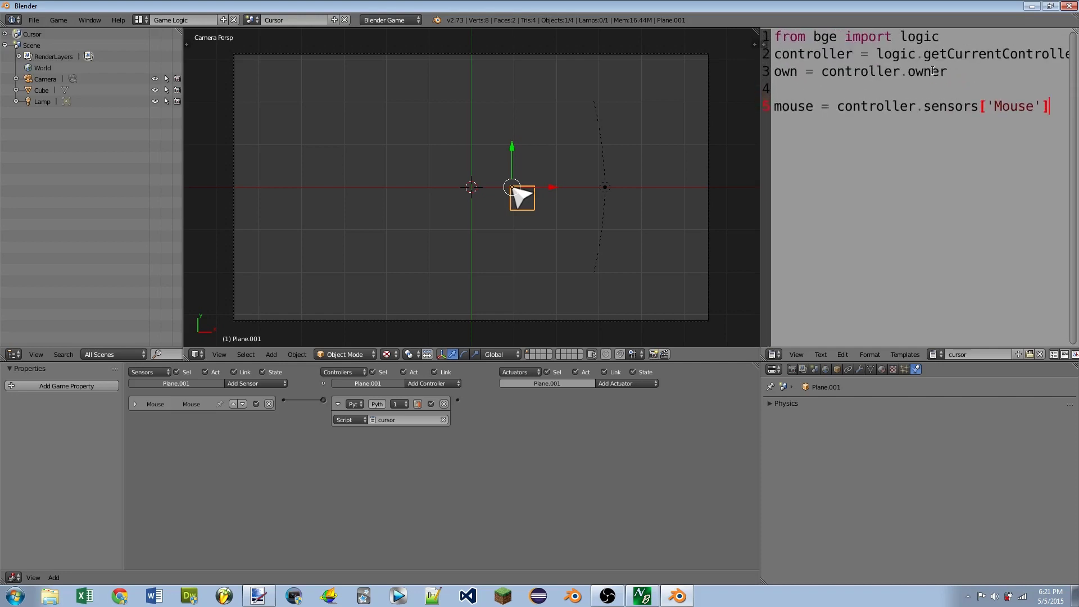
ctrl+scroll(933, 71, down, 3)
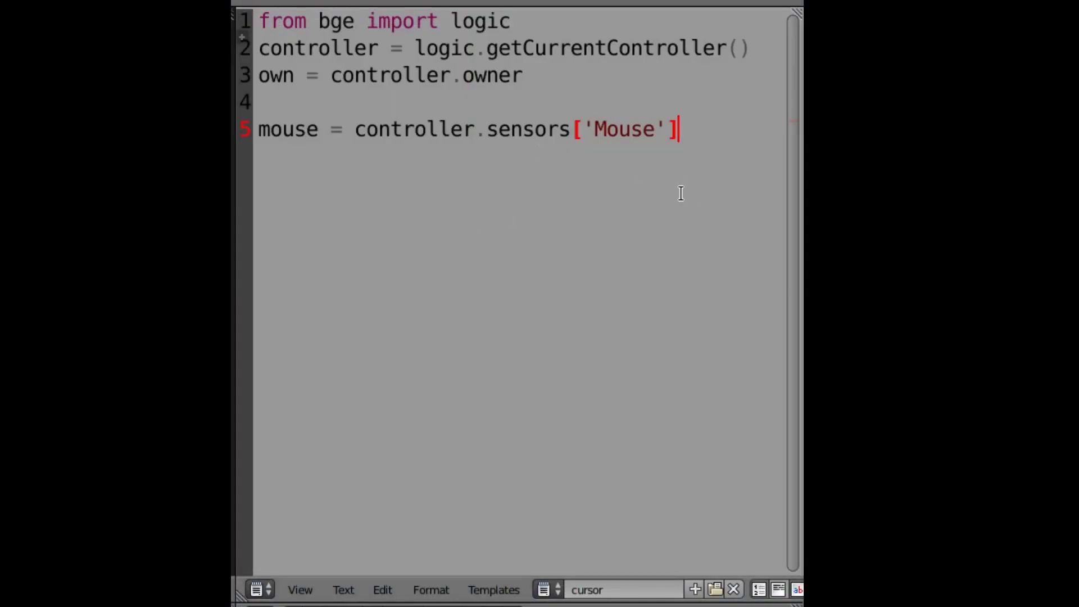
key(Return)
key(Return)
text(onw)
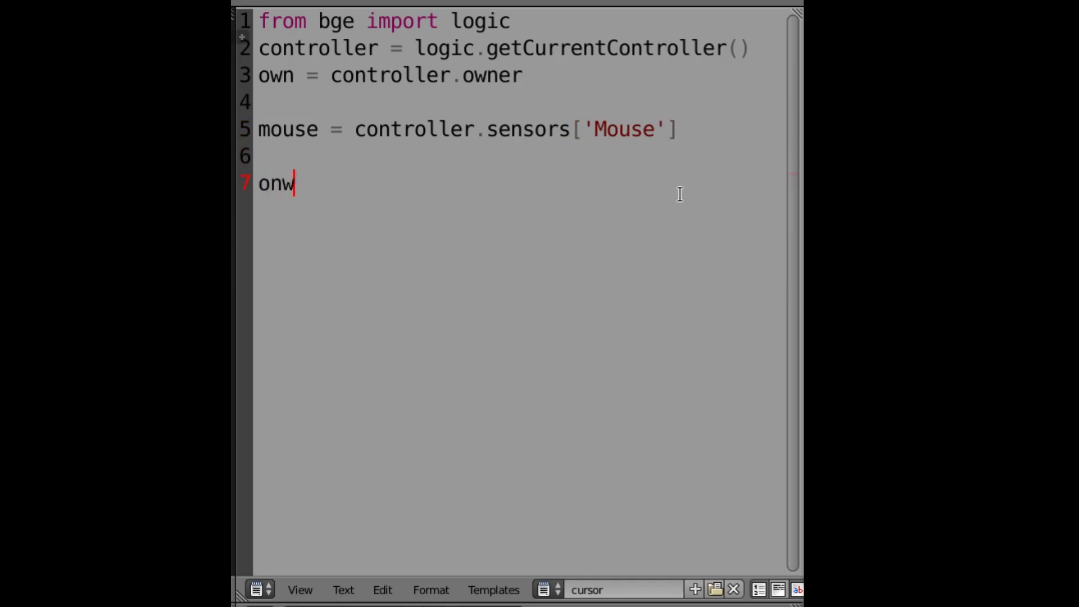
key(BackSpace)
key(BackSpace)
text(wn.)
key(BackSpace)
key(BackSpace)
key(BackSpace)
key(BackSpace)
key(BackSpace)
key(Return)
text(hitPos)
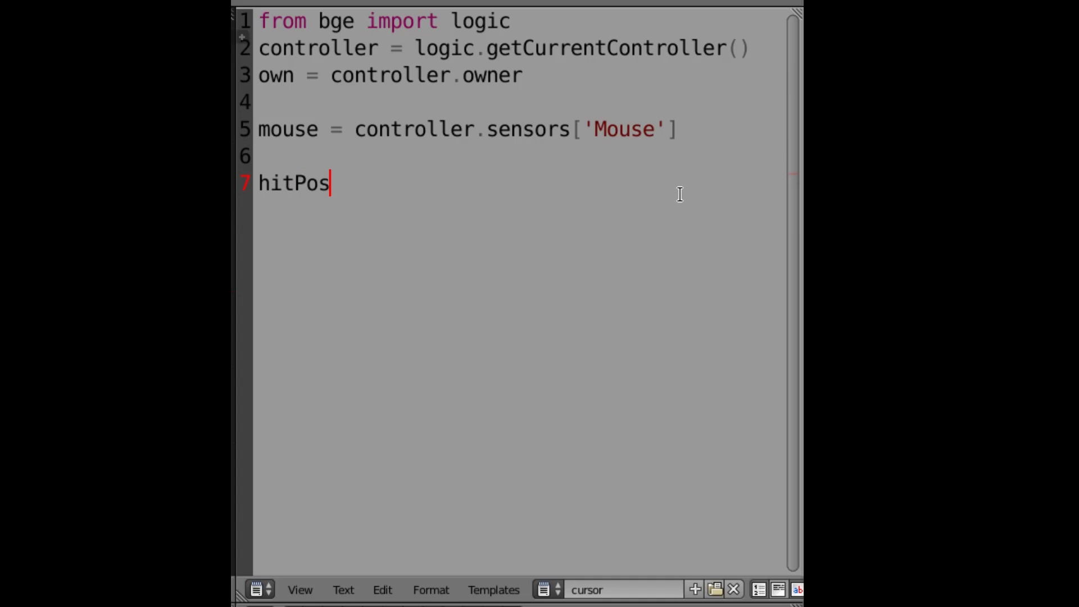
text(ition )
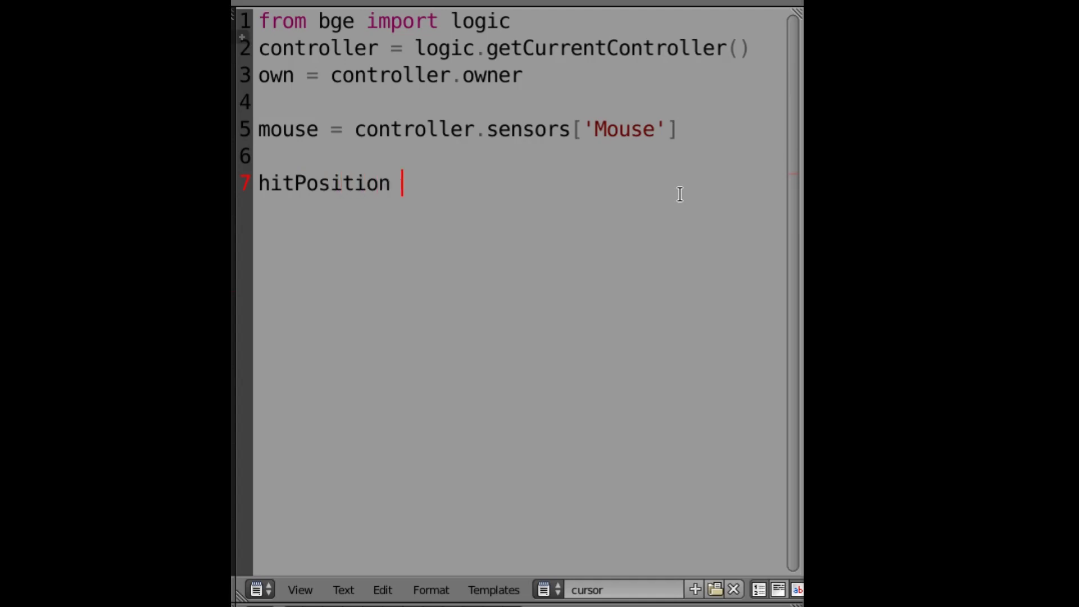
text(= mouse.)
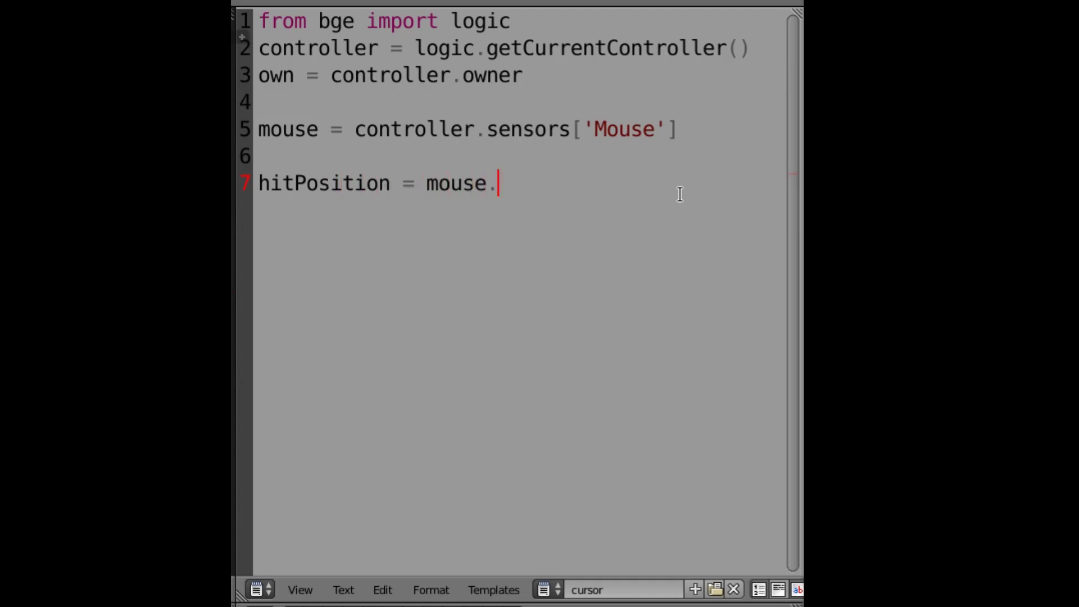
text(hitPositi)
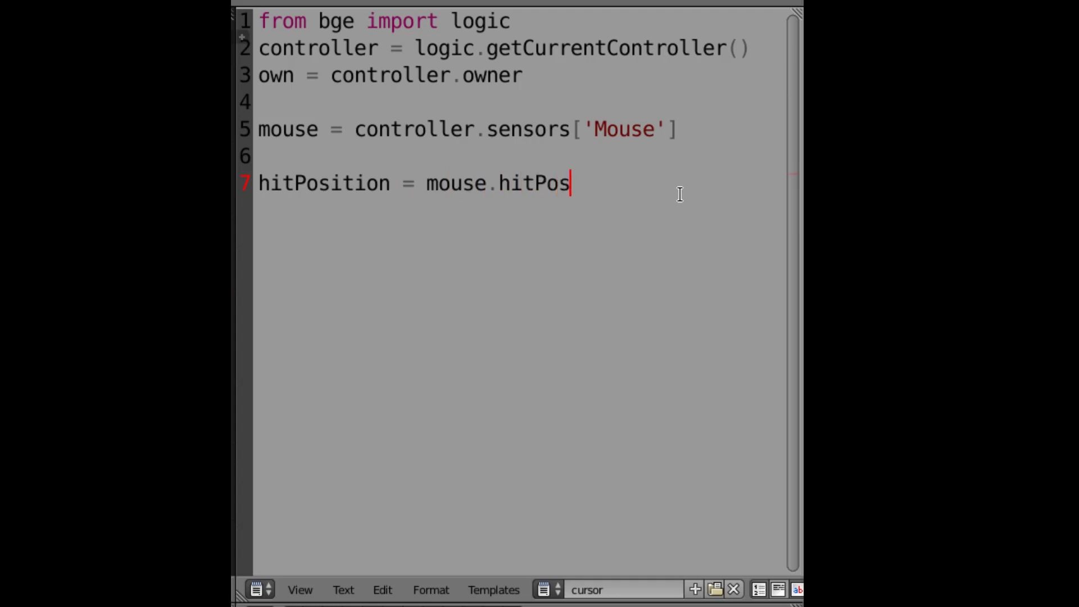
text(on)
key(Return)
key(Return)
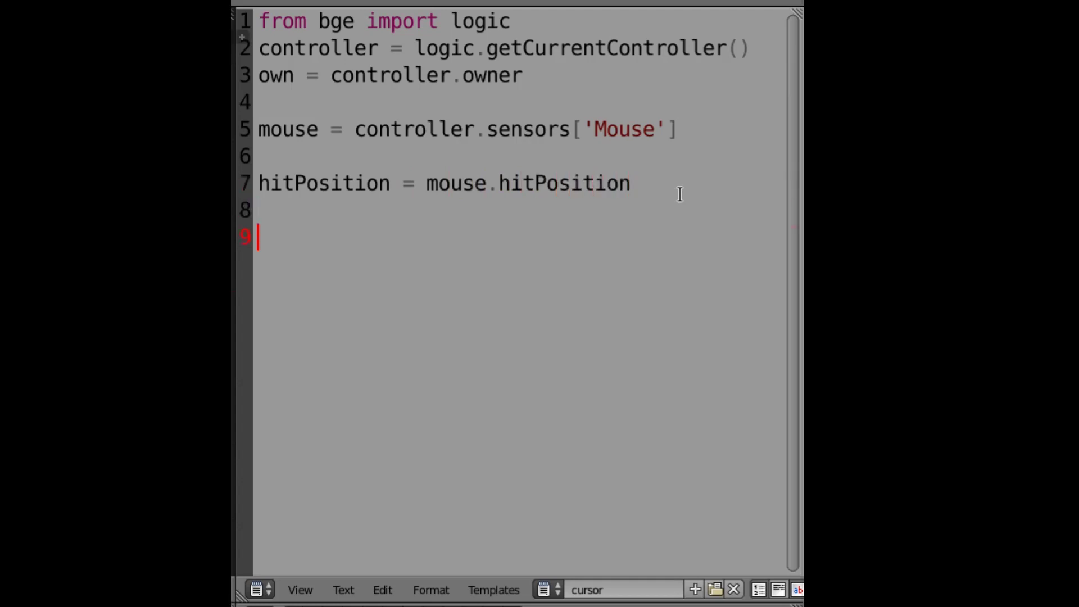
Step: Add own.worldPosition.x = hitPosition.x and own.worldPosition.y = hitPosition.y
text(own.wo)
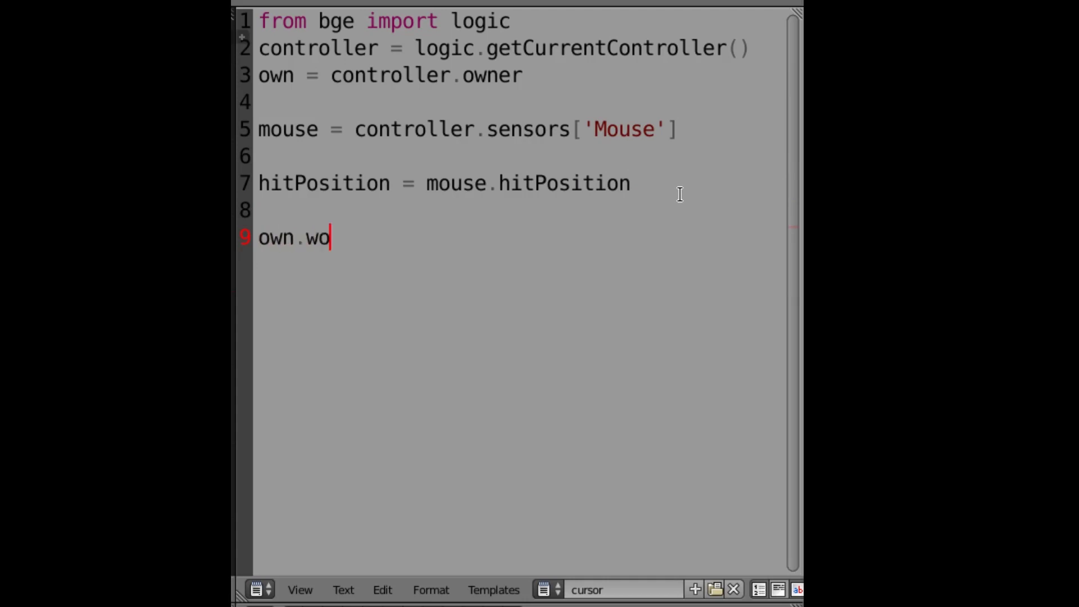
text(rldPosition.)
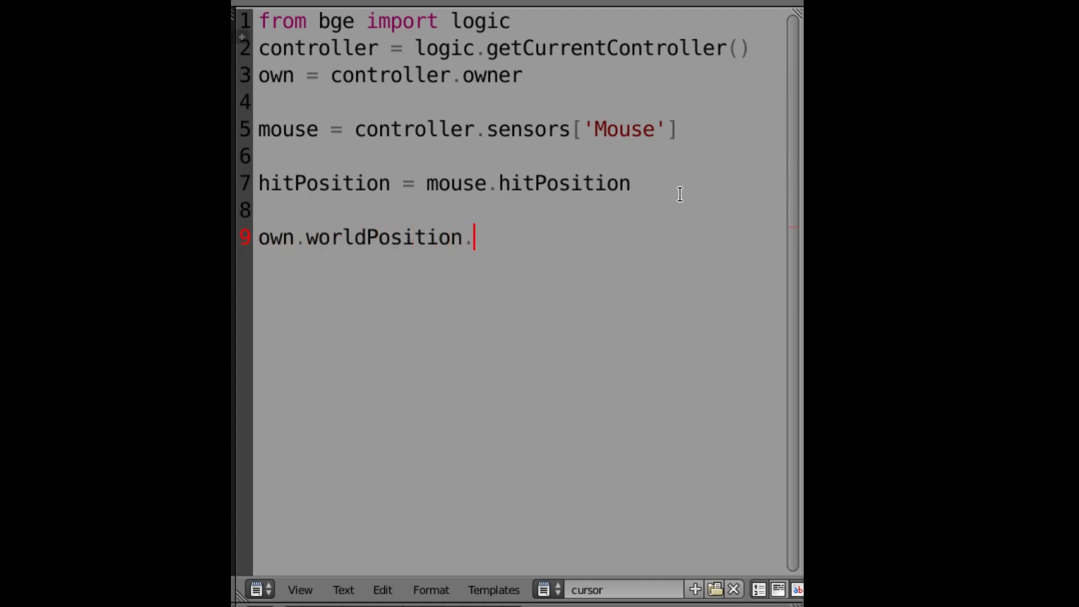
text(x = hitPo)
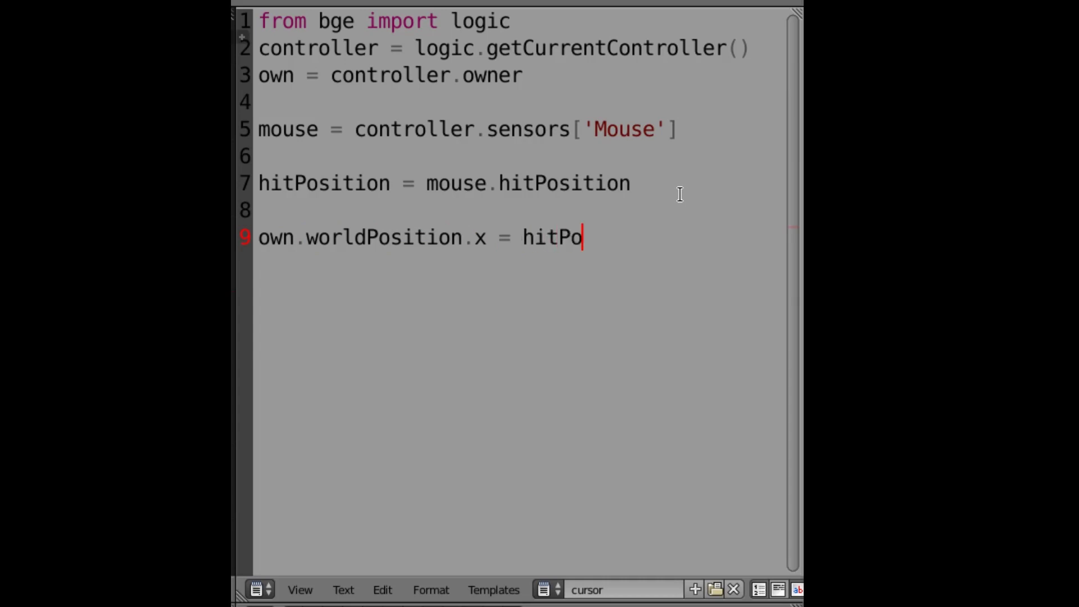
text(sition.x)
key(Return)
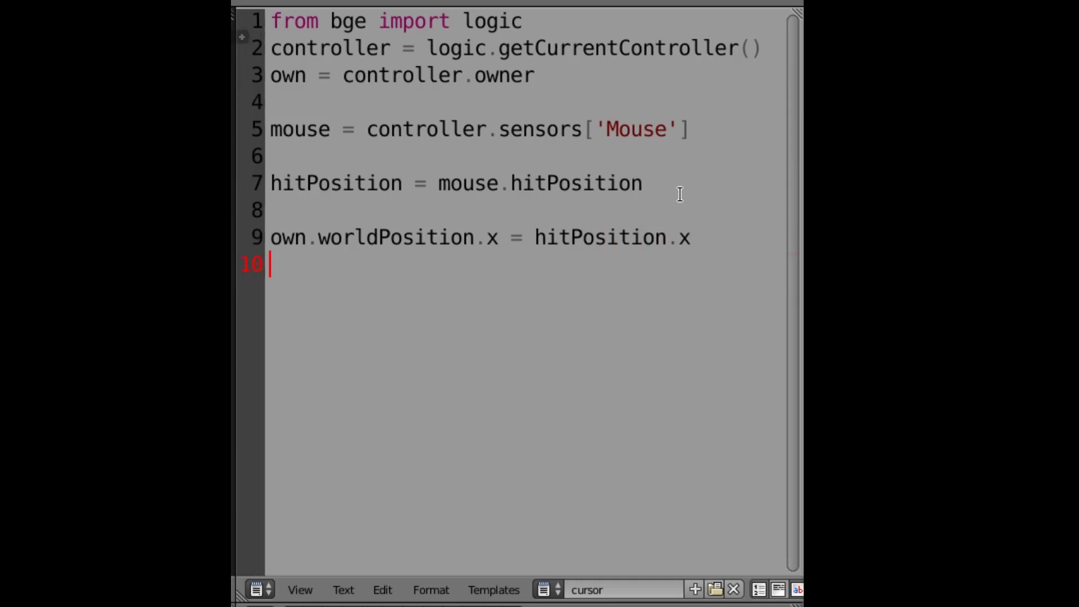
text(own.worldPo)
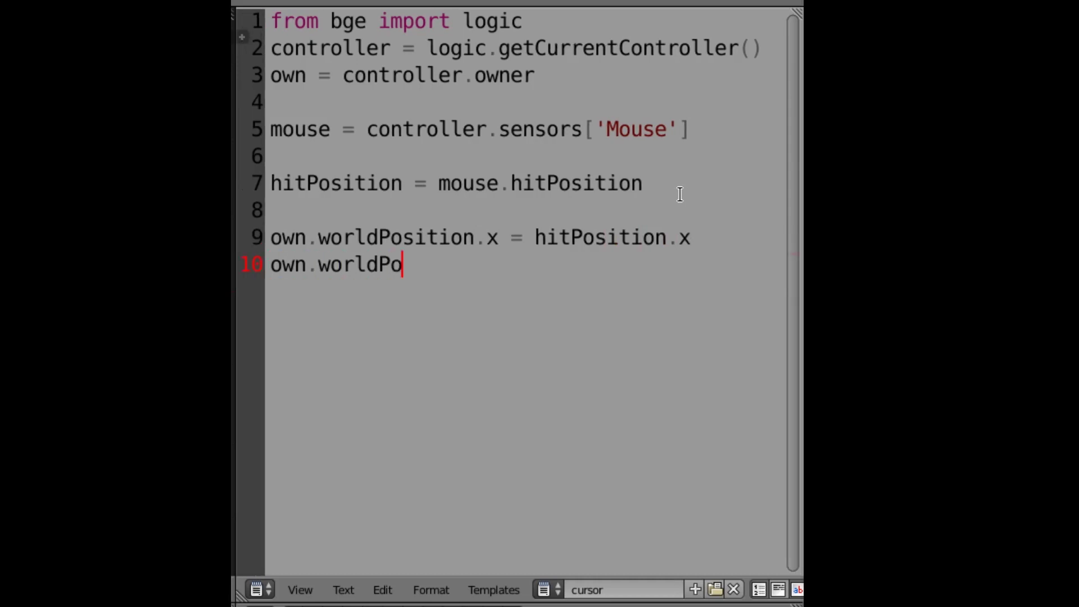
text(sition.y = )
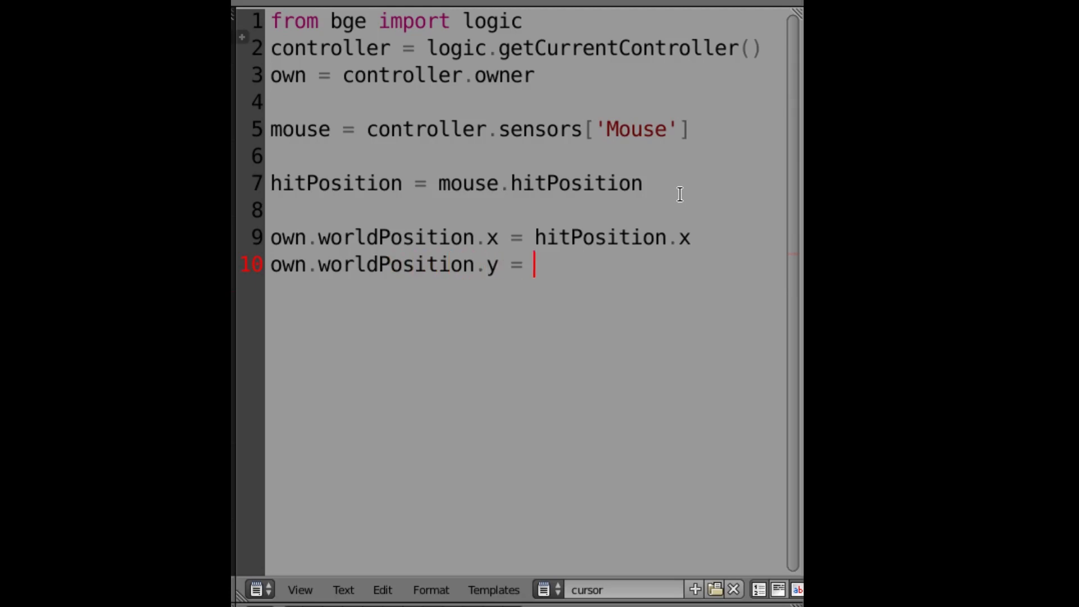
text(hitPosition,)
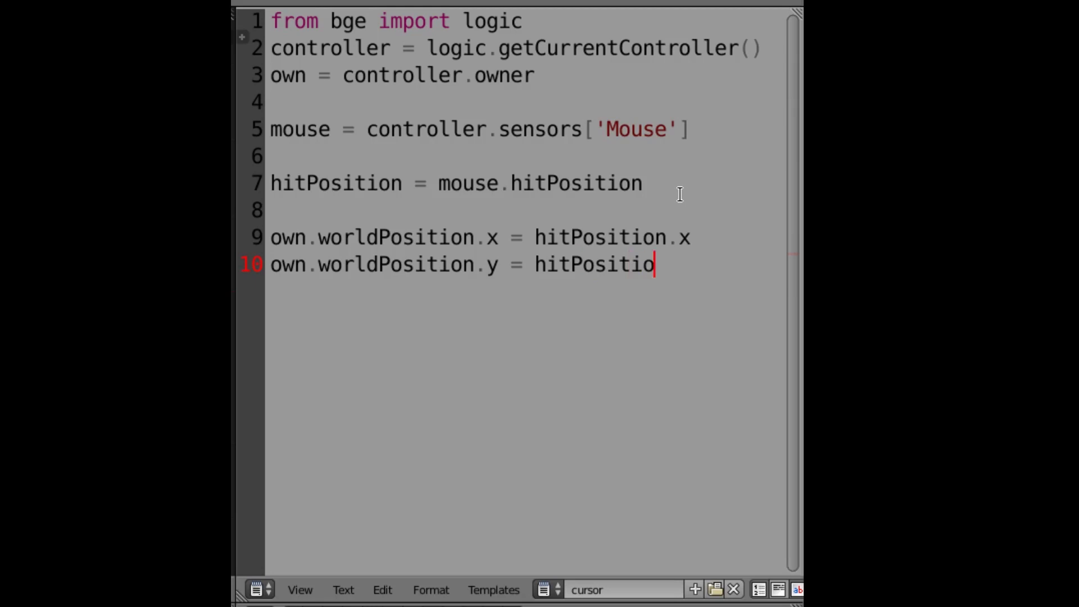
key(BackSpace)
text(.)
text(t)
key(BackSpace)
text(y)
key(Return)
key(Return)
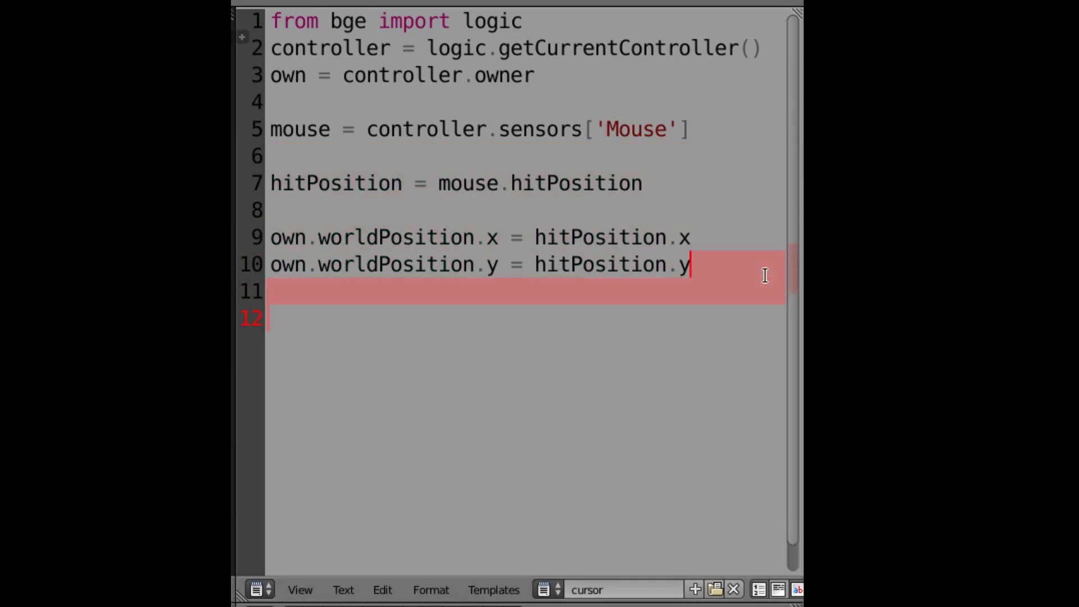
key(BackSpace)
key(BackSpace)
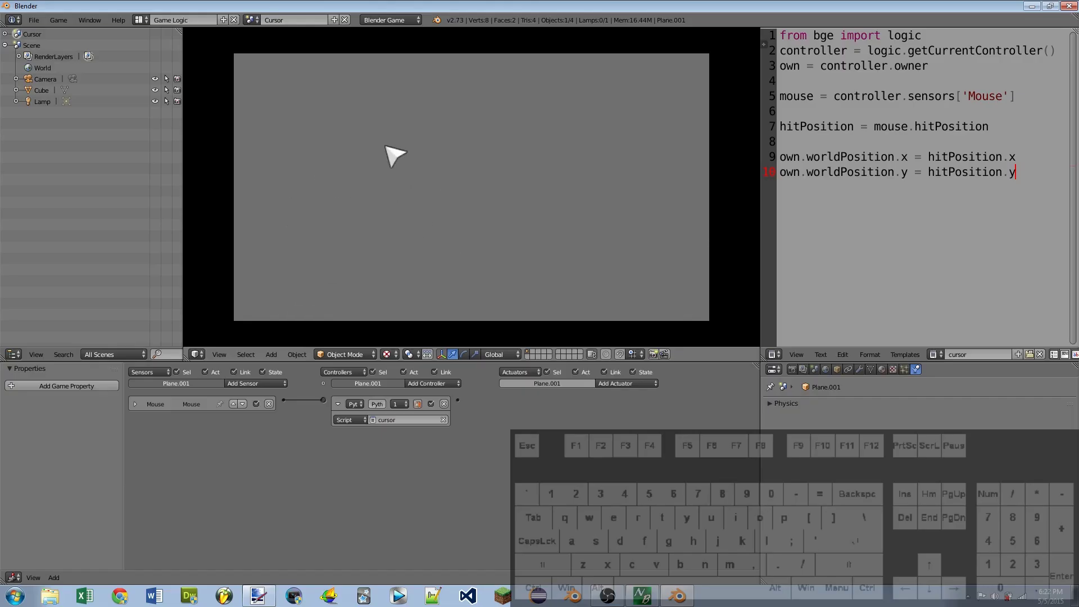
key(Escape)
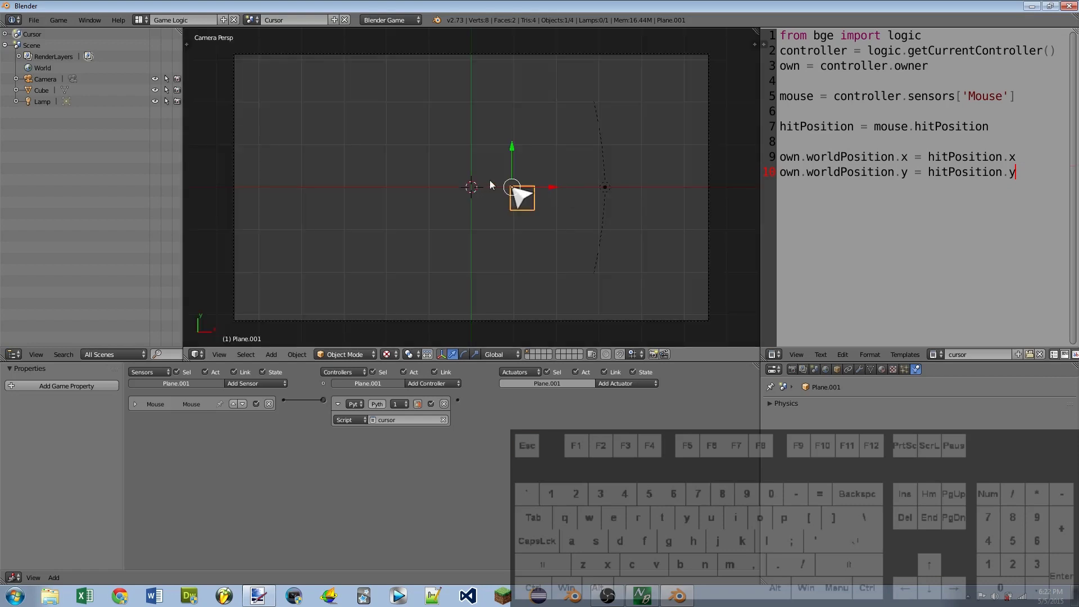
key(p)
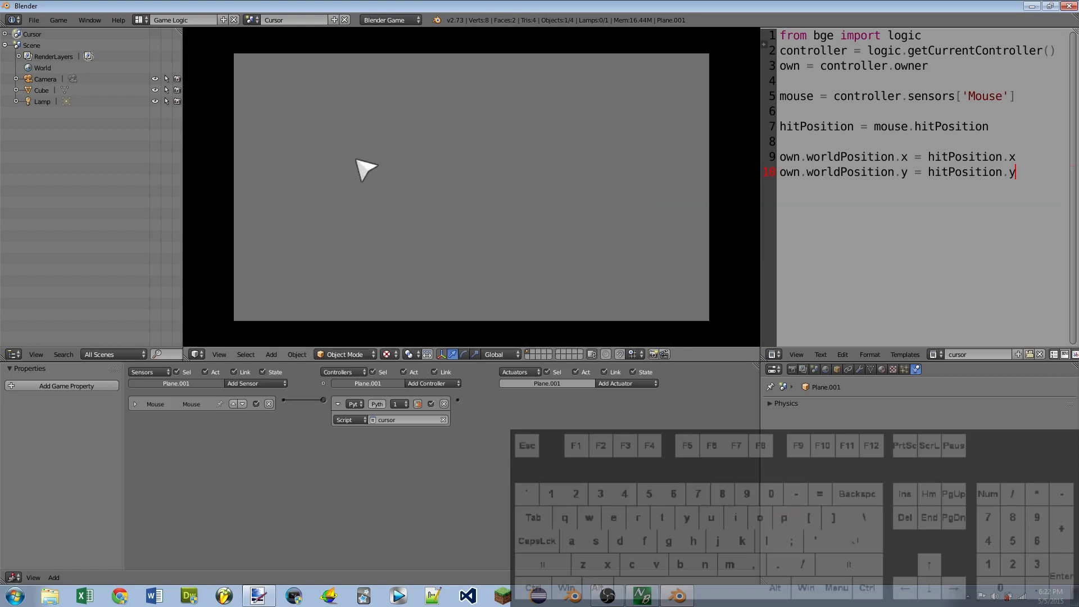
key(Escape)
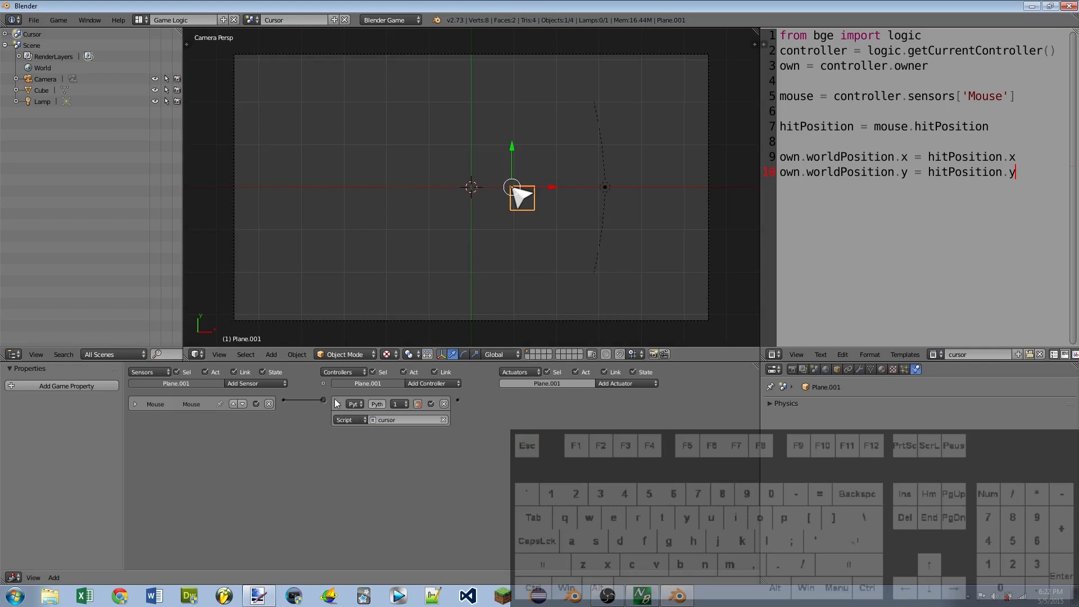
click(249, 20)
Step: In Scene, give the Camera an Always sensor, And controller and linked Scene actuator
click(260, 48)
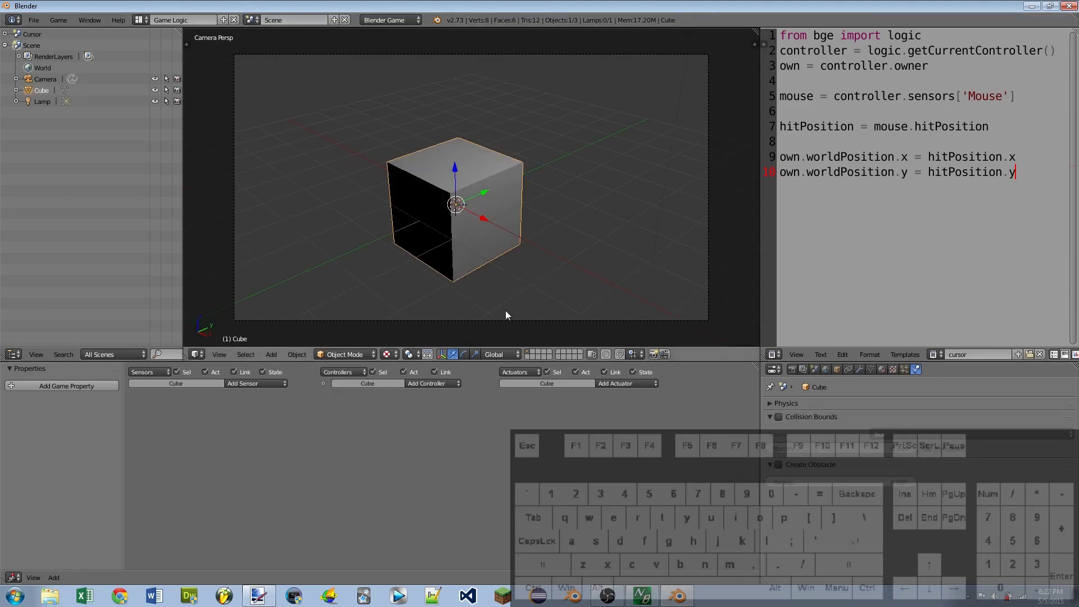
right_click(238, 125)
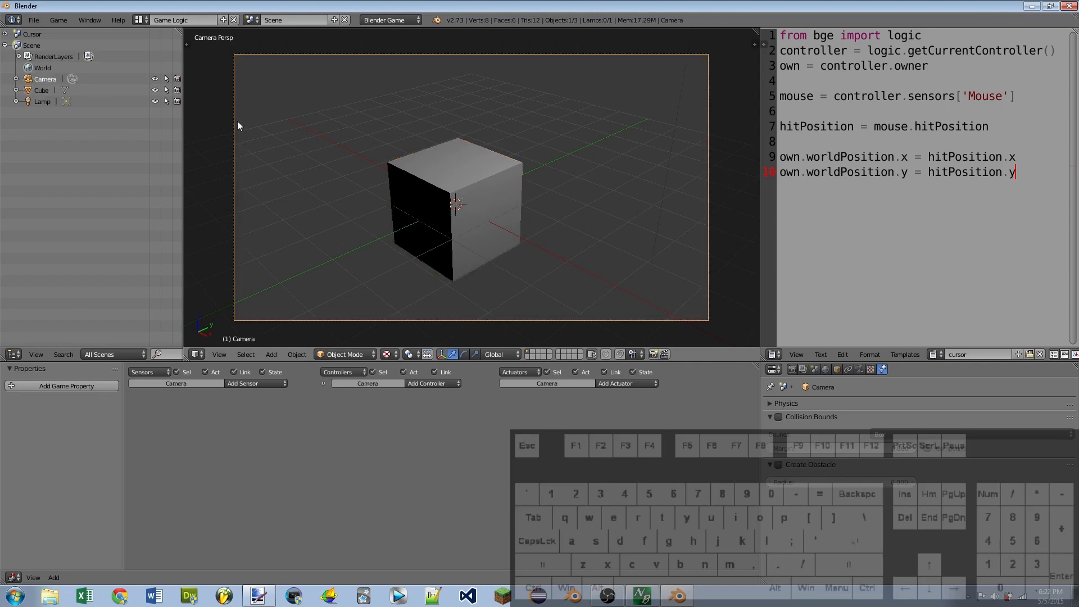
click(268, 383)
click(252, 407)
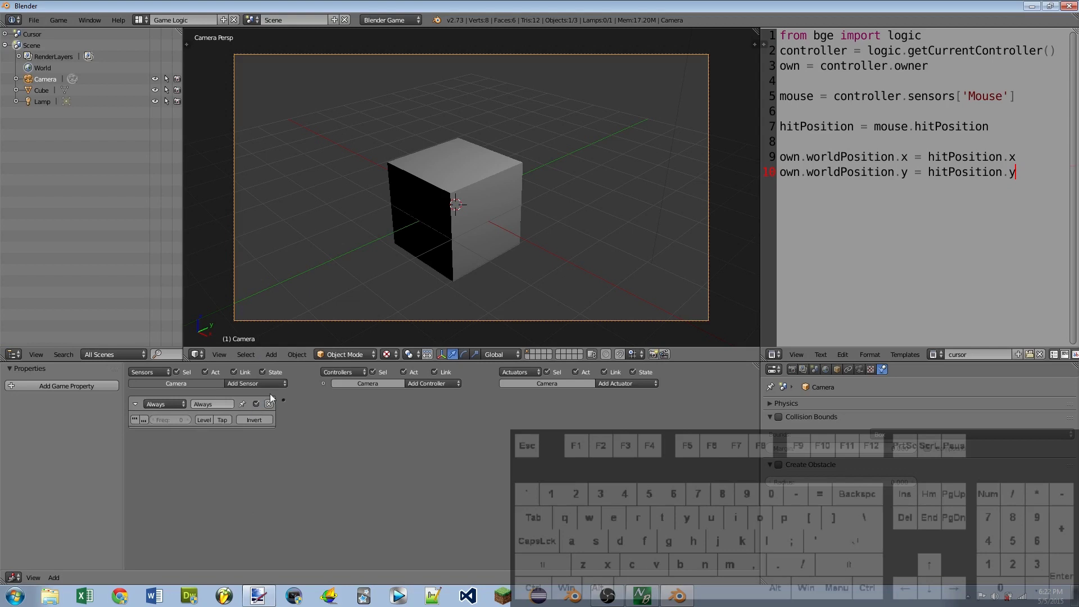
click(432, 383)
click(434, 395)
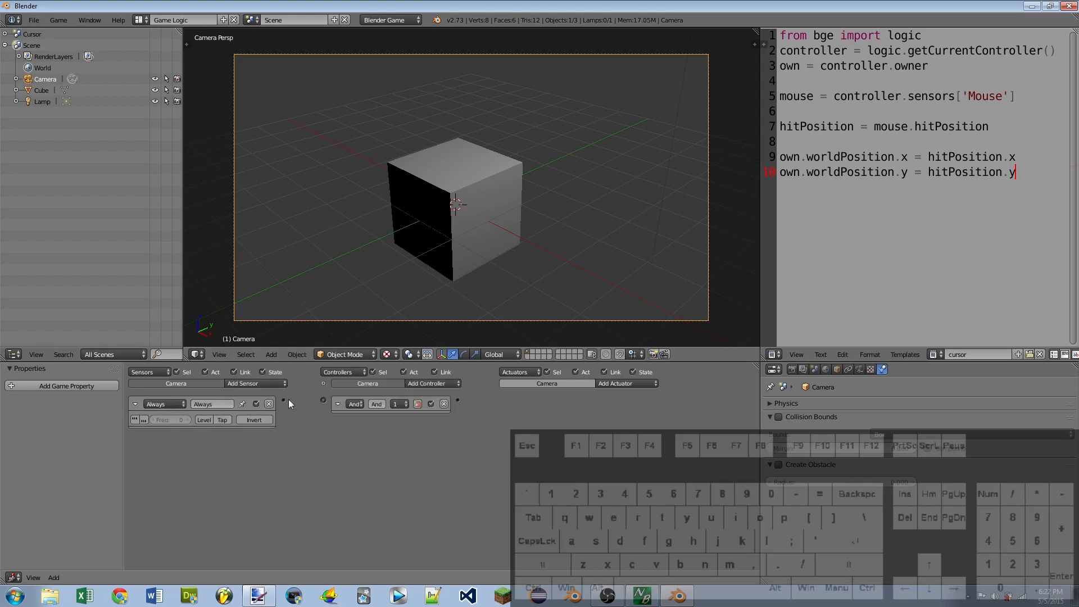
click(651, 386)
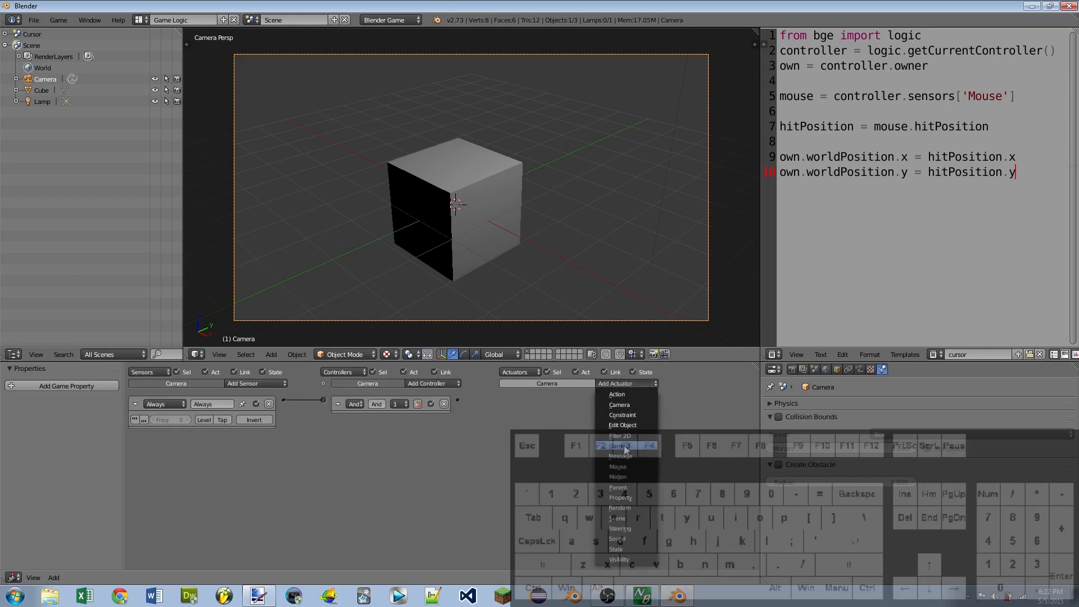
click(625, 519)
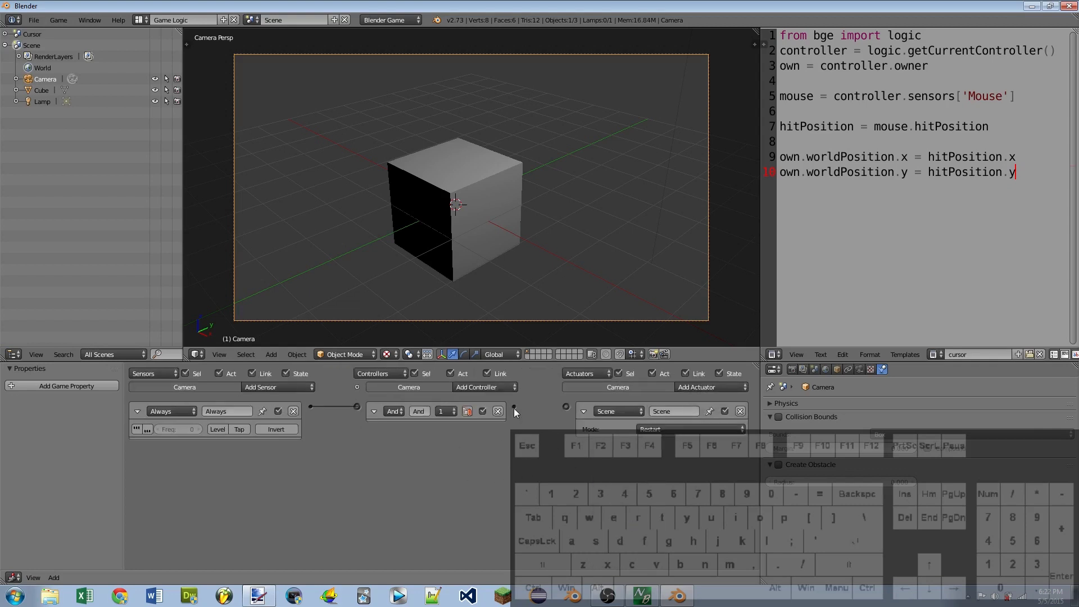
drag(515, 407, 566, 406)
Step: Set the Scene actuator to Add Overlay Scene with the Cursor scene
click(664, 431)
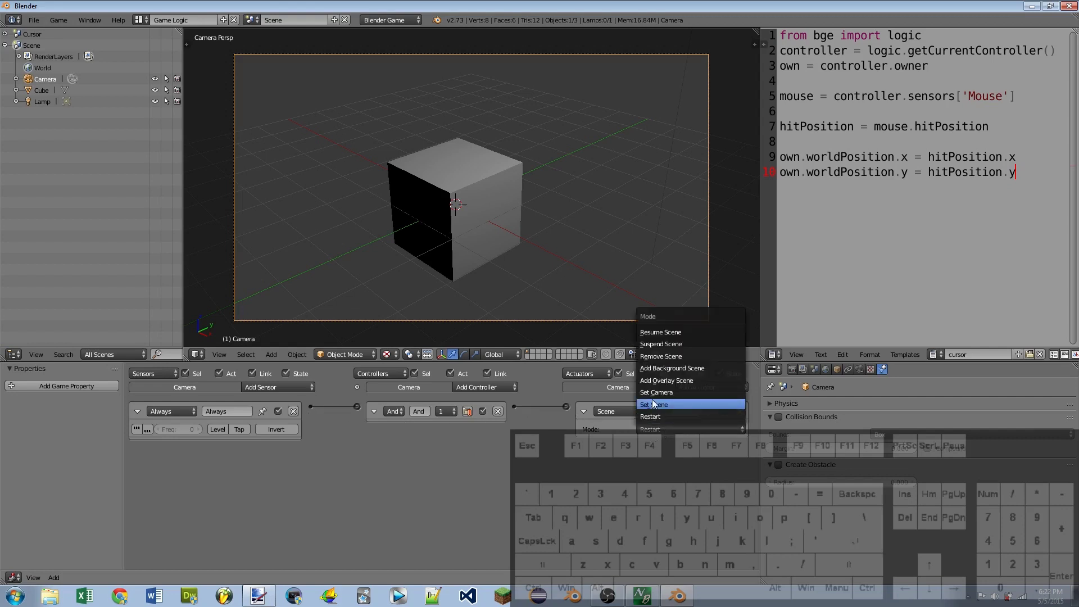
click(652, 381)
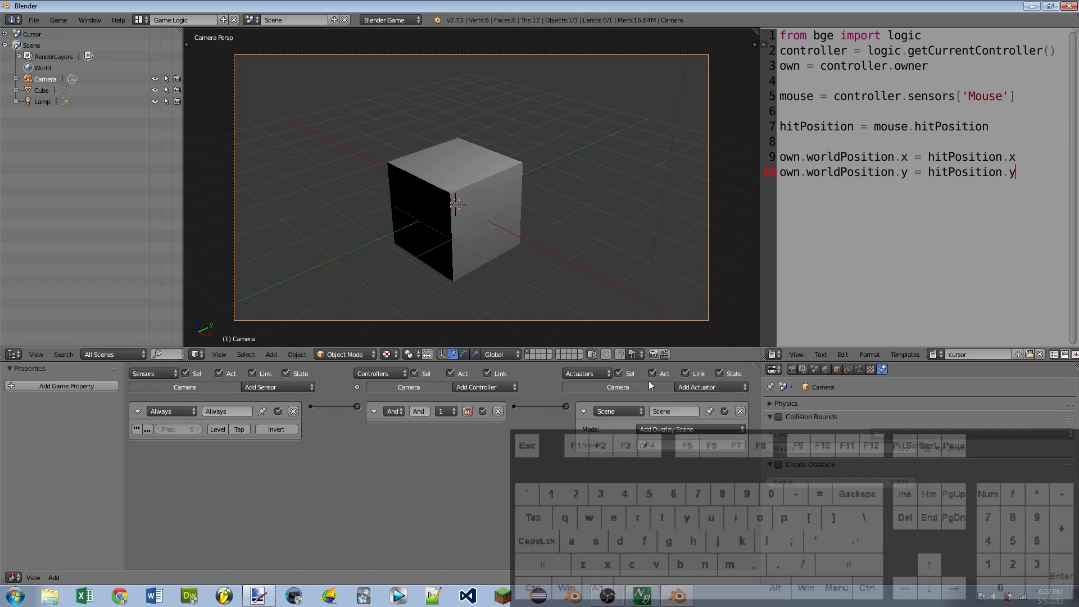
click(661, 445)
click(646, 460)
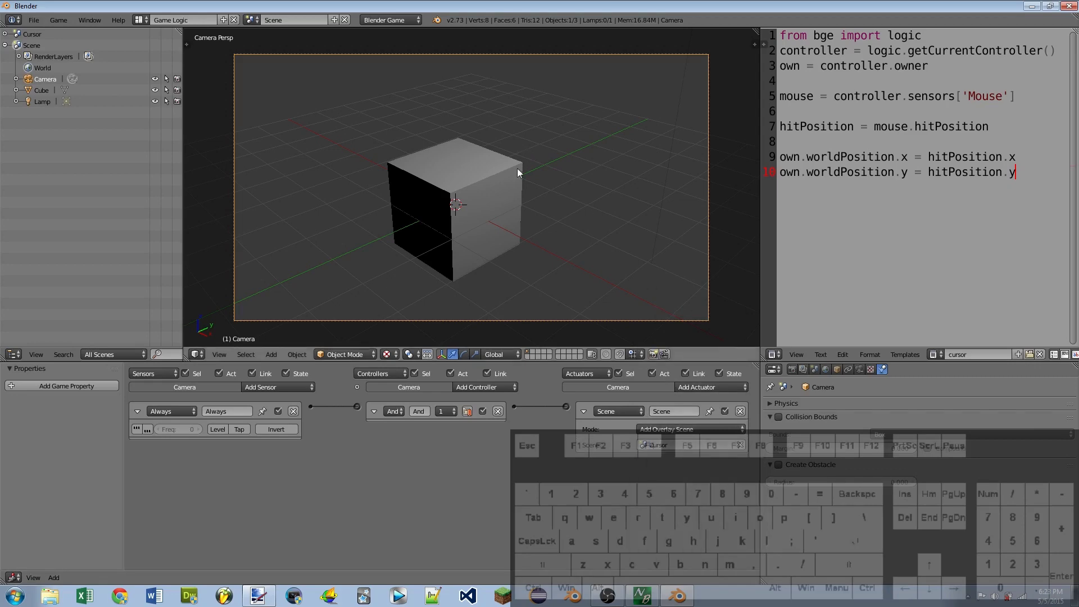
key(ctrl+Up)
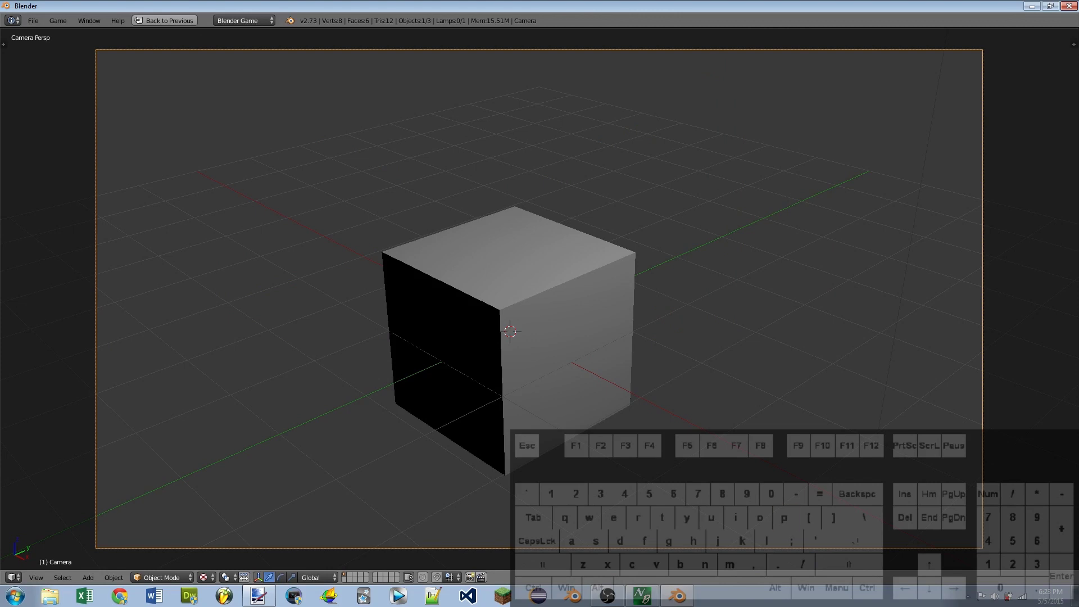
Step: Start the game engine to test the white arrow cursor overlay following the mouse over the cube
key(p)
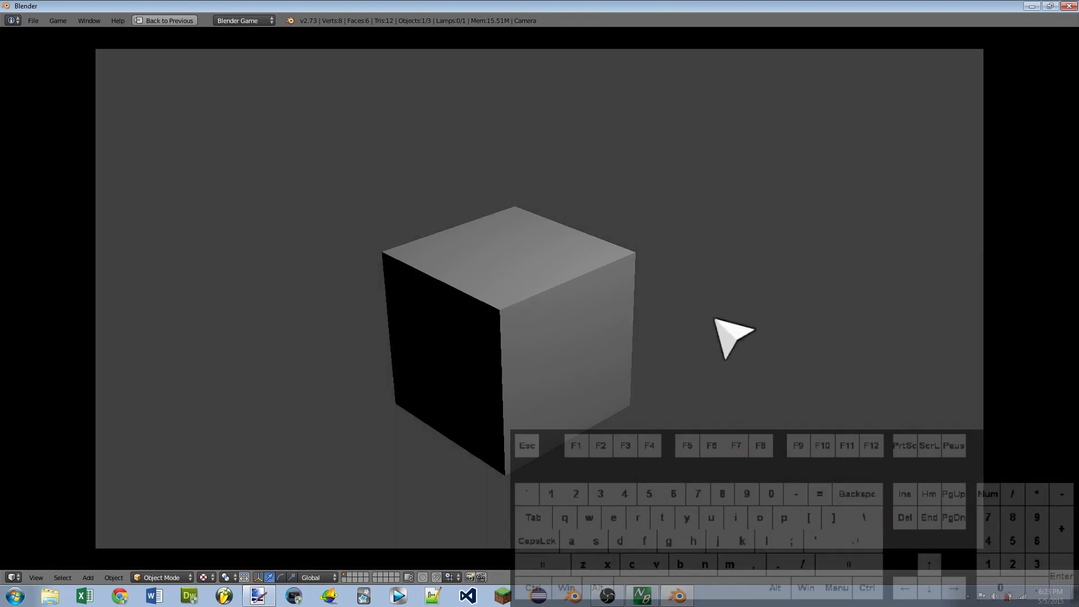